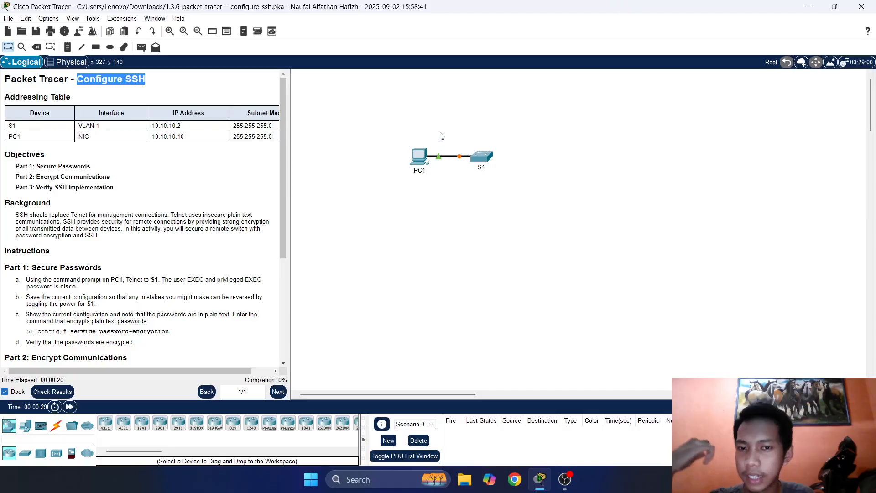
Scroll the instructions pane down to the Background paragraph.
{"action": "left_click", "coordinate": [369, 130]}
{"action": "scroll", "coordinate": [269, 153], "scroll_direction": "down", "scroll_amount": 3}
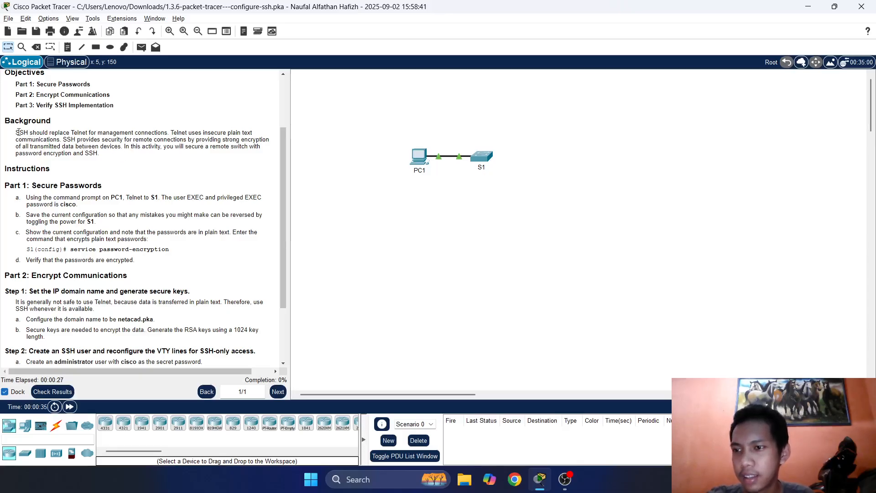
{"action": "left_click_drag", "start_coordinate": [23, 132], "coordinate": [161, 132]}
{"action": "left_click", "coordinate": [99, 132]}
{"action": "left_click", "coordinate": [169, 133]}
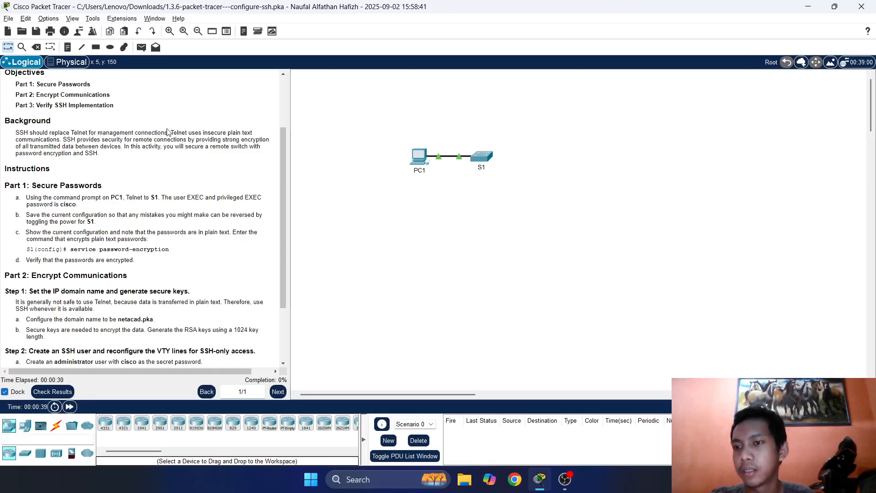
Read the Background's Telnet, SSH and management-connection sentences, highlighting key words.
{"action": "left_click_drag", "start_coordinate": [16, 132], "coordinate": [88, 132]}
{"action": "left_click", "coordinate": [118, 132]}
{"action": "left_click_drag", "start_coordinate": [167, 132], "coordinate": [141, 133]}
{"action": "left_click", "coordinate": [133, 133]}
{"action": "left_click", "coordinate": [184, 120]}
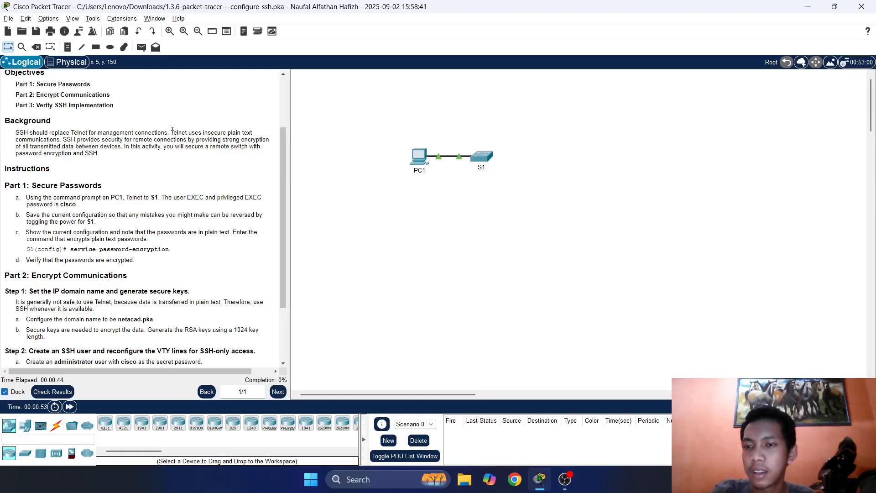
{"action": "left_click_drag", "start_coordinate": [182, 133], "coordinate": [213, 132]}
{"action": "left_click", "coordinate": [214, 132]}
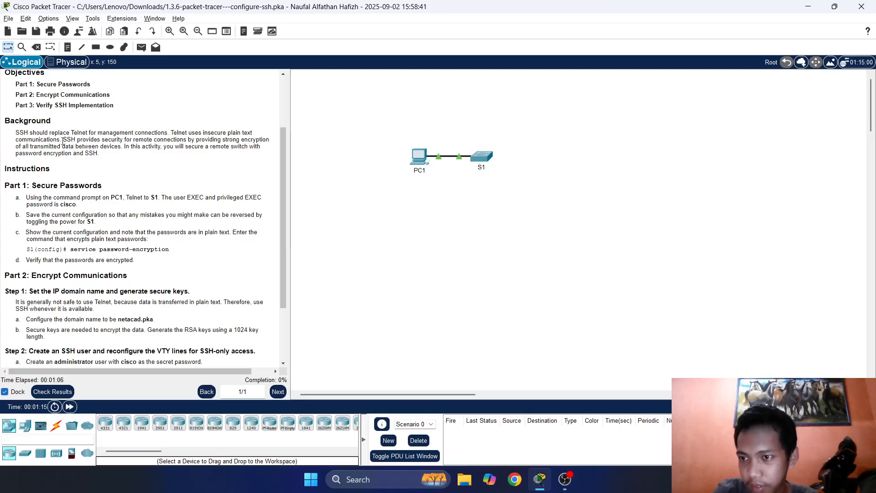
{"action": "left_click_drag", "start_coordinate": [100, 139], "coordinate": [133, 139]}
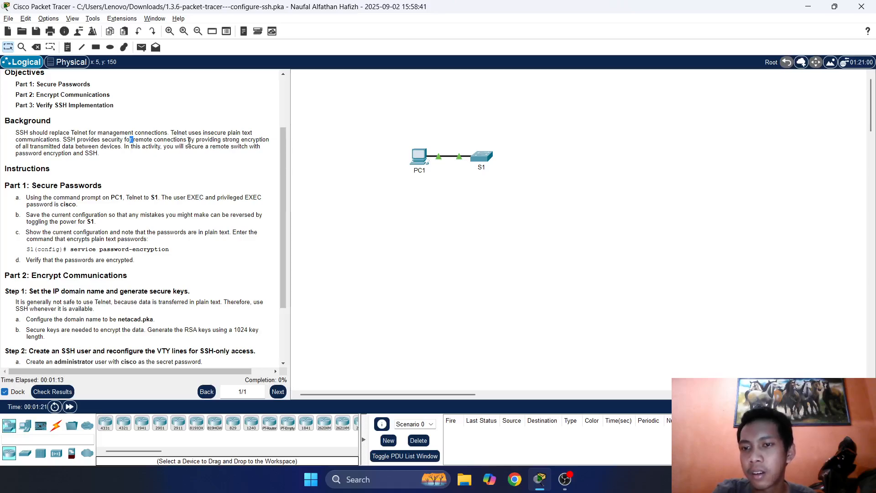
{"action": "left_click", "coordinate": [152, 146]}
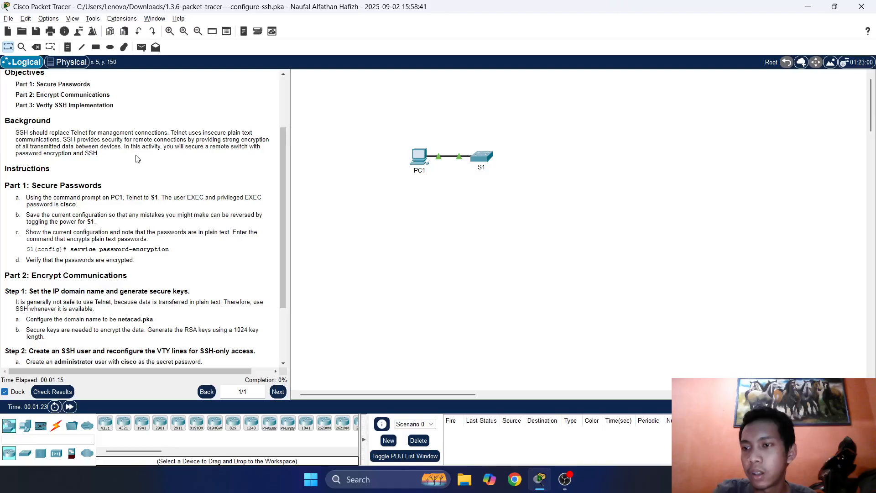
{"action": "left_click_drag", "start_coordinate": [22, 146], "coordinate": [100, 139]}
{"action": "left_click", "coordinate": [92, 142]}
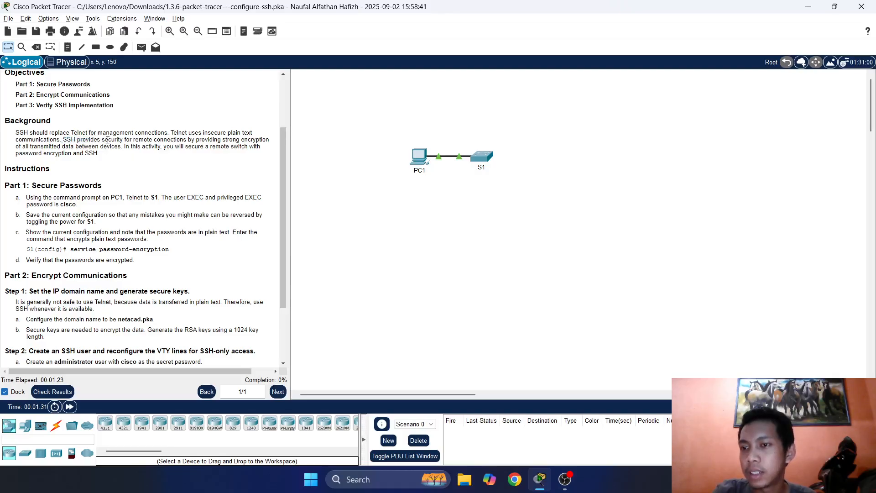
{"action": "left_click_drag", "start_coordinate": [98, 140], "coordinate": [122, 139]}
{"action": "left_click", "coordinate": [137, 139]}
{"action": "mouse_move", "coordinate": [152, 139]}
{"action": "left_mouse_down"}
{"action": "mouse_move", "coordinate": [133, 140]}
{"action": "mouse_move", "coordinate": [187, 139]}
{"action": "mouse_move", "coordinate": [139, 139]}
{"action": "mouse_move", "coordinate": [157, 139]}
{"action": "left_mouse_up"}
{"action": "left_click", "coordinate": [168, 137]}
{"action": "left_click", "coordinate": [176, 138]}
{"action": "left_click", "coordinate": [131, 139]}
{"action": "left_click", "coordinate": [178, 138]}
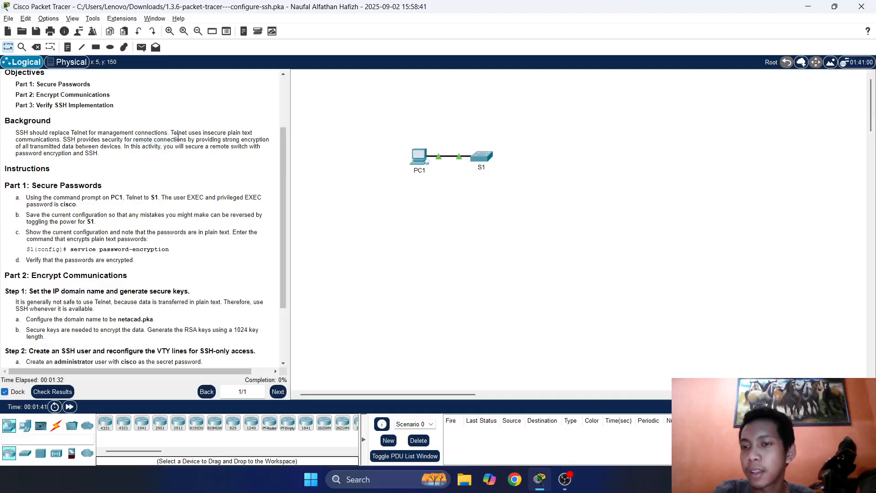
{"action": "left_click_drag", "start_coordinate": [222, 139], "coordinate": [229, 145]}
{"action": "left_click", "coordinate": [232, 139]}
{"action": "left_click", "coordinate": [230, 138]}
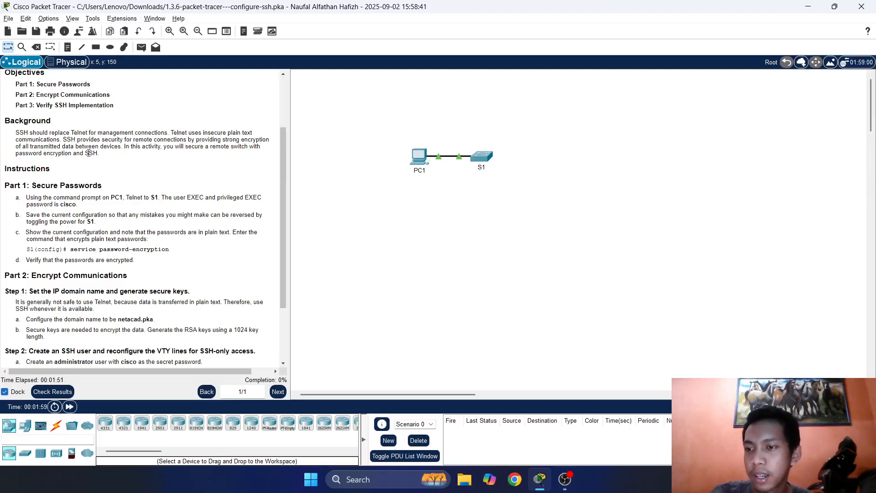
{"action": "left_click_drag", "start_coordinate": [167, 147], "coordinate": [195, 147]}
{"action": "left_click", "coordinate": [195, 147]}
{"action": "left_click_drag", "start_coordinate": [112, 146], "coordinate": [230, 147]}
{"action": "left_click", "coordinate": [142, 147]}
{"action": "left_click", "coordinate": [205, 147]}
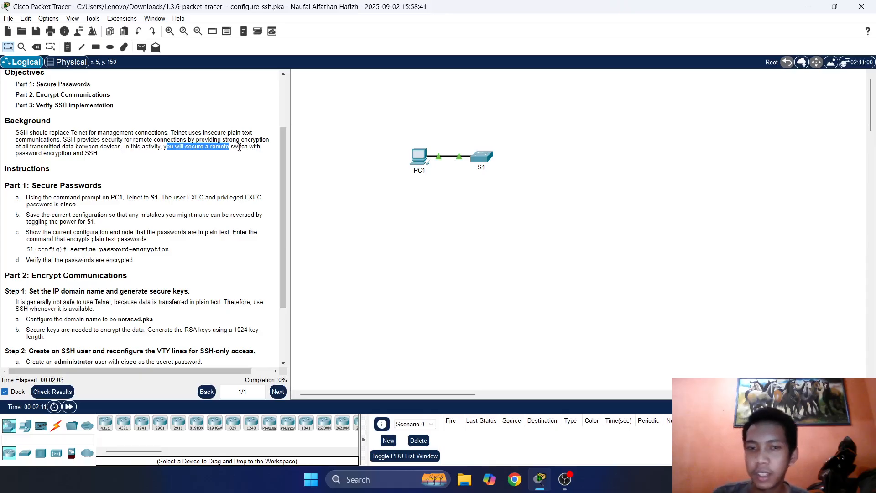
{"action": "left_click_drag", "start_coordinate": [371, 127], "coordinate": [504, 181]}
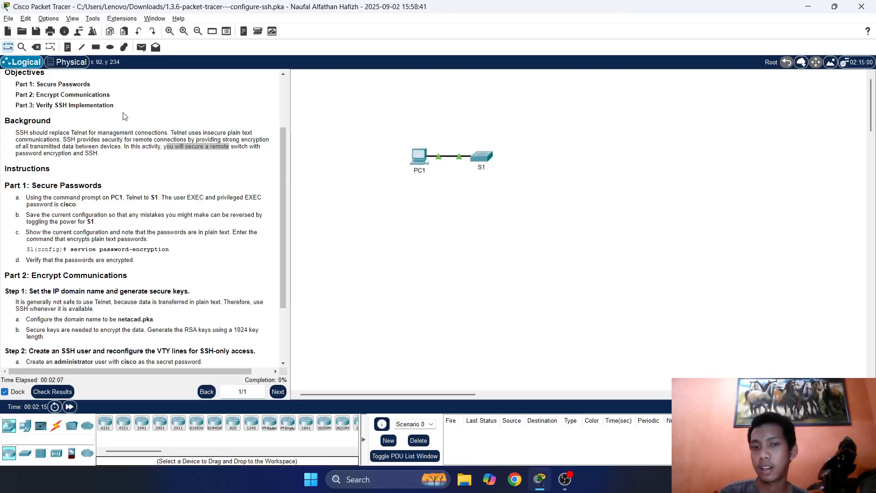
{"action": "left_click", "coordinate": [143, 132]}
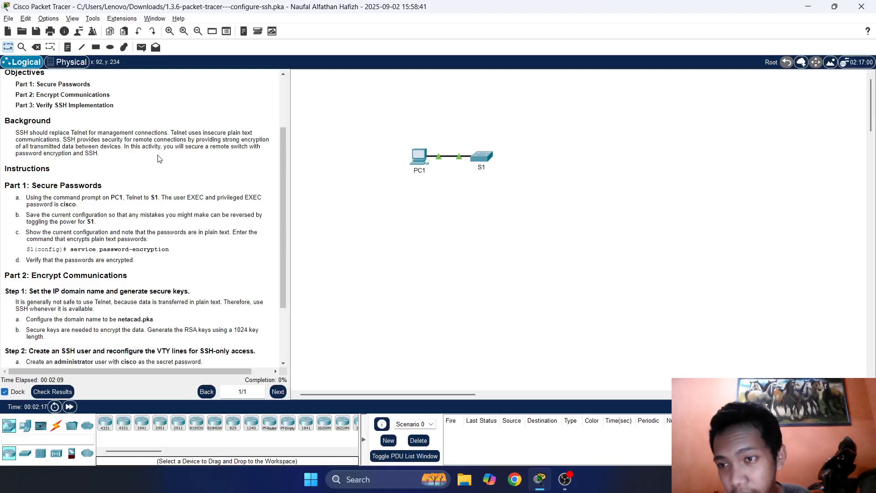
Open PC1's Command Prompt from its Desktop applications.
{"action": "double_click", "coordinate": [420, 154]}
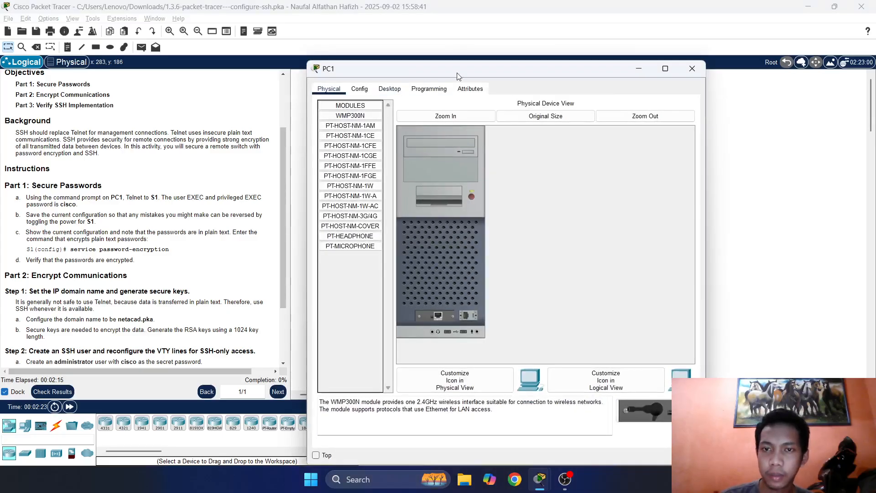
{"action": "left_click_drag", "start_coordinate": [459, 69], "coordinate": [536, 69]}
{"action": "left_click", "coordinate": [468, 87]}
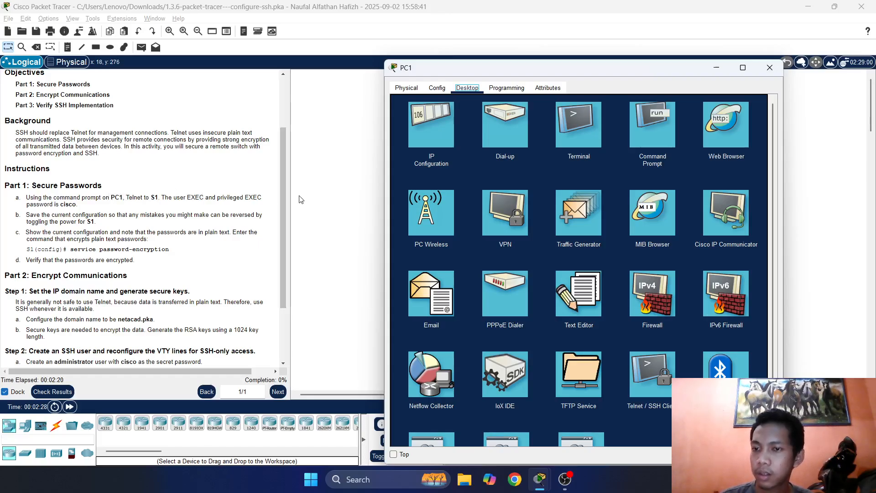
{"action": "left_click", "coordinate": [659, 124]}
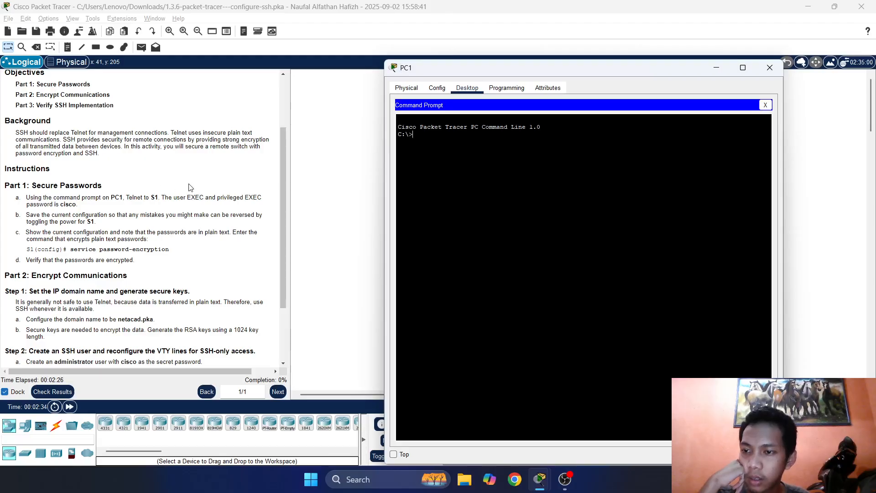
{"action": "left_click", "coordinate": [176, 195]}
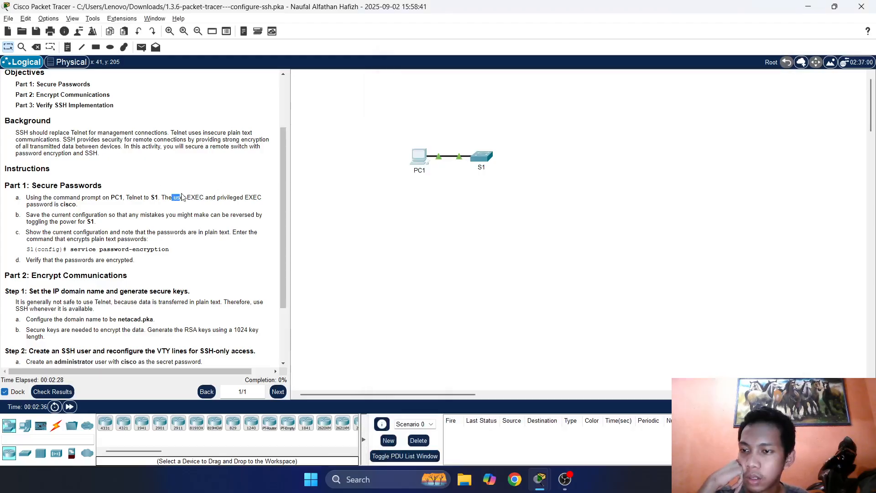
{"action": "left_click", "coordinate": [414, 161]}
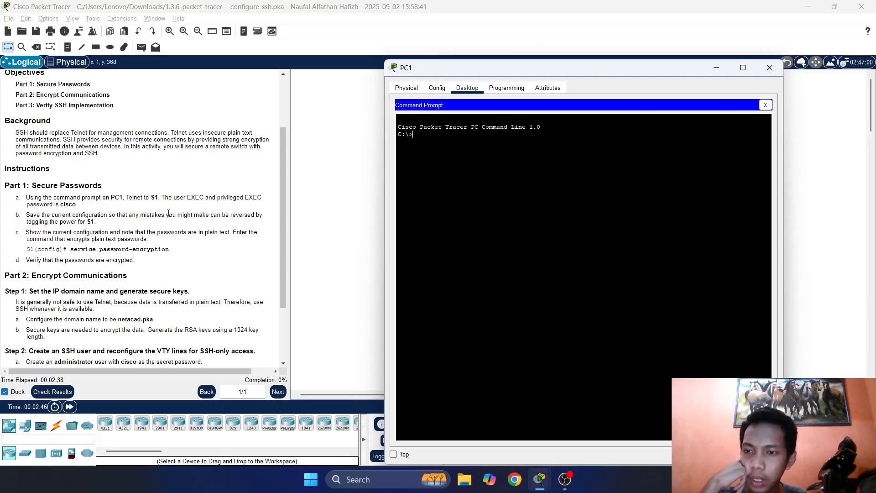
Reread the Telnet-to-S1 instruction, then bring PC1's command prompt back up higher.
{"action": "left_click", "coordinate": [368, 261]}
{"action": "left_click_drag", "start_coordinate": [105, 197], "coordinate": [185, 197]}
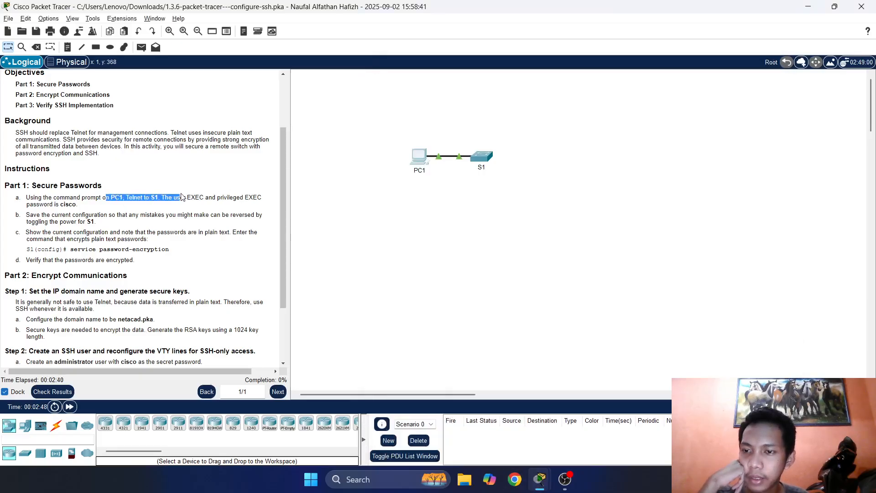
{"action": "left_click", "coordinate": [182, 198]}
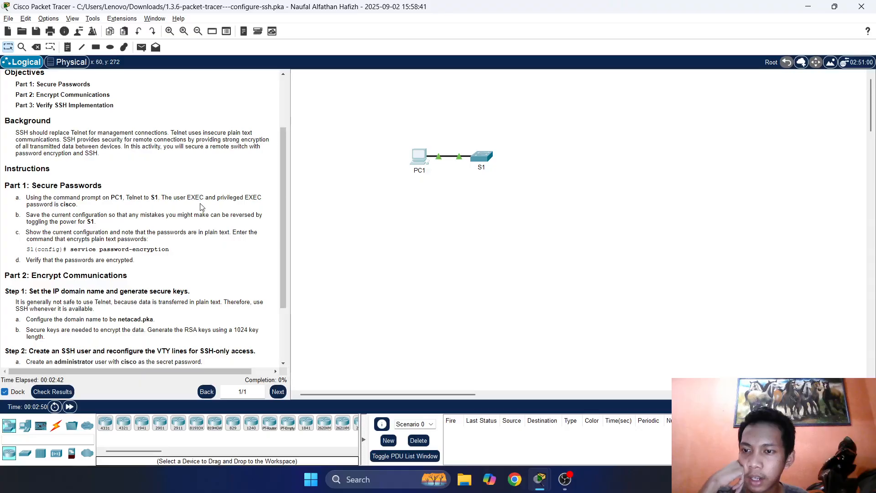
{"action": "double_click", "coordinate": [167, 197]}
{"action": "left_click", "coordinate": [418, 156]}
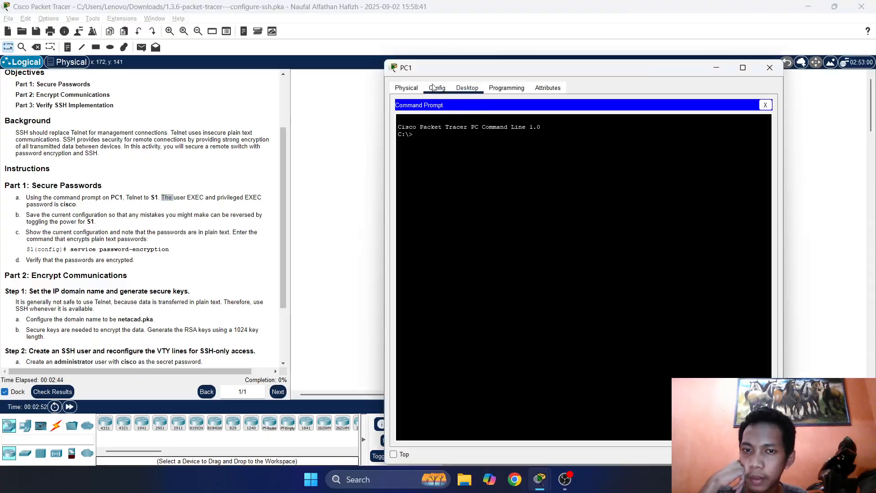
{"action": "left_click_drag", "start_coordinate": [435, 70], "coordinate": [425, 51]}
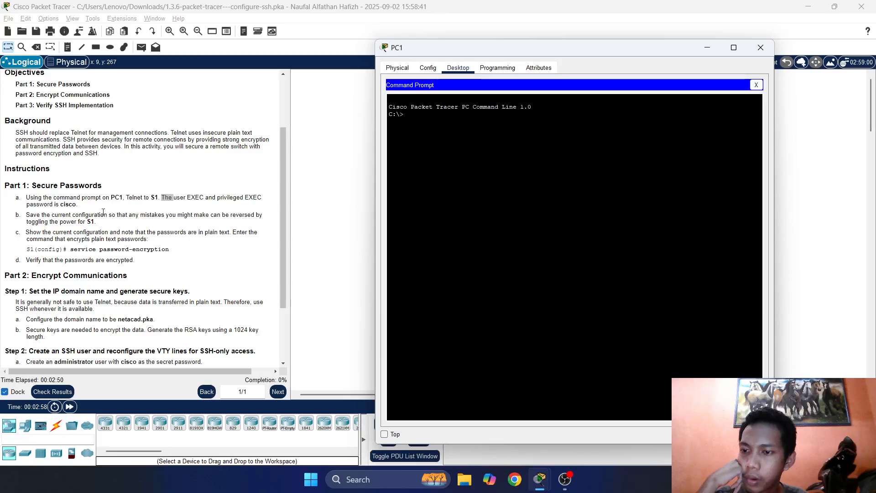
Open a new Chrome tab from the taskbar, choosing a browser profile.
{"action": "left_click_drag", "start_coordinate": [48, 215], "coordinate": [16, 215]}
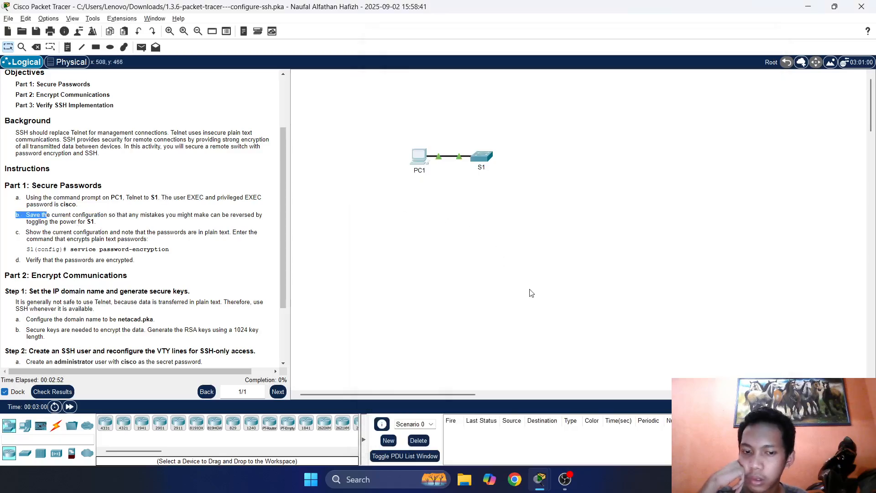
{"action": "left_click", "coordinate": [520, 479]}
{"action": "left_click", "coordinate": [589, 219]}
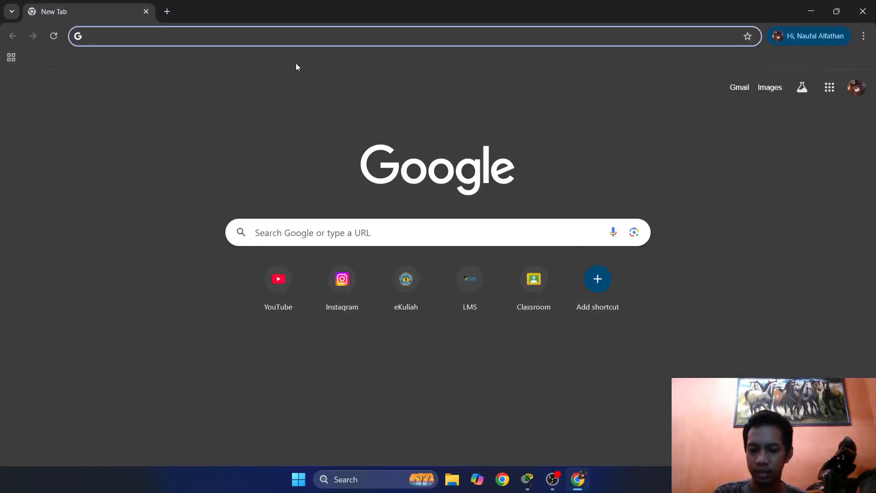
Ask ChatGPT 'how to access telnet switch in cmd' and scroll through its answer.
{"action": "type", "text": "ch"}
{"action": "key", "text": "Return"}
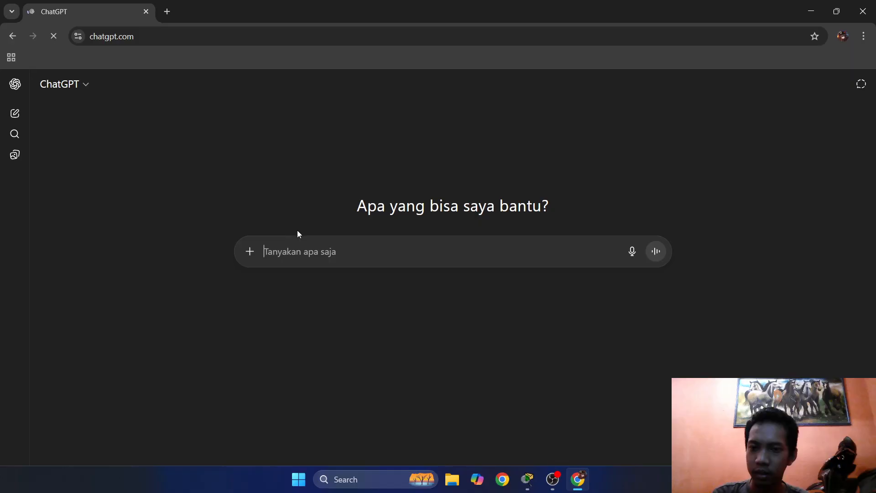
{"action": "type", "text": "how to"}
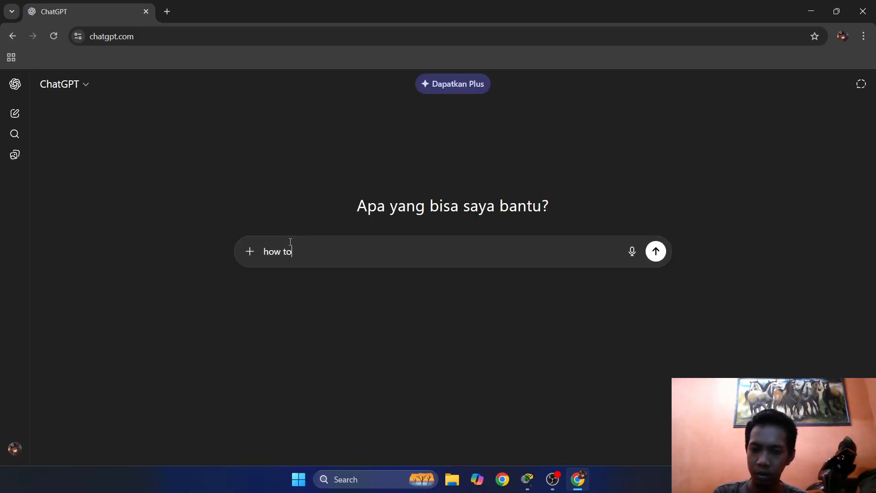
{"action": "type", "text": " access "}
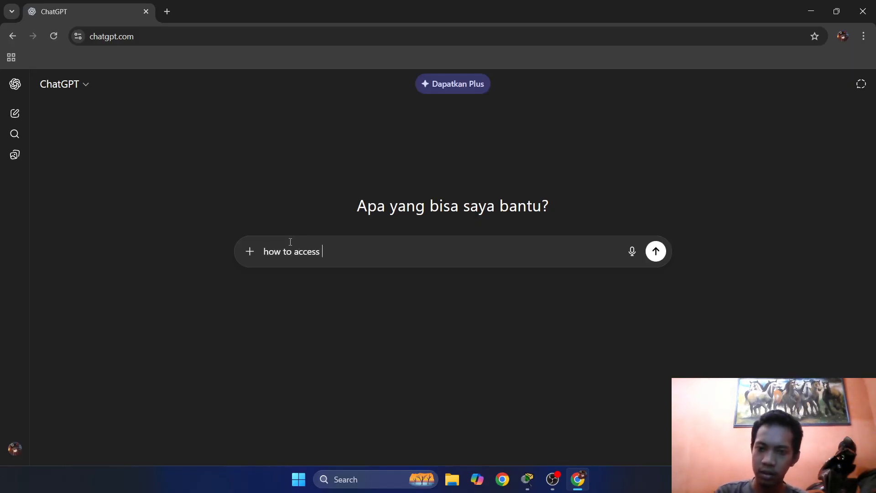
{"action": "type", "text": "telnet "}
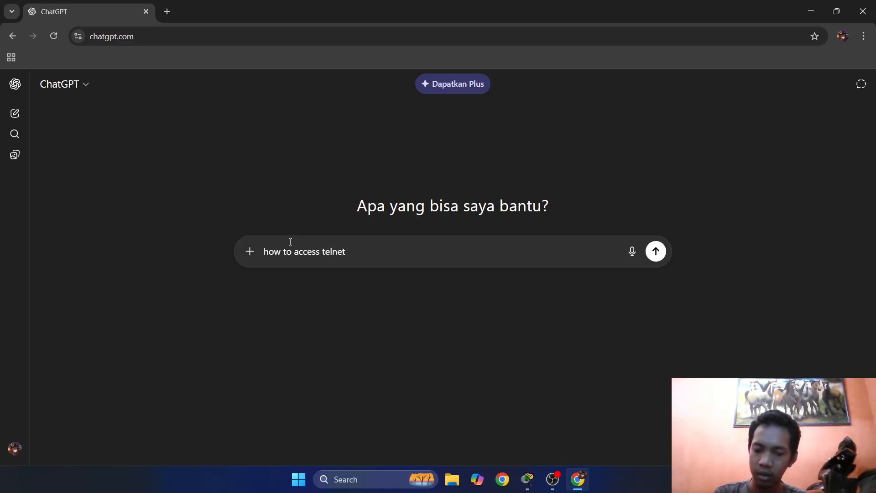
{"action": "type", "text": "switch"}
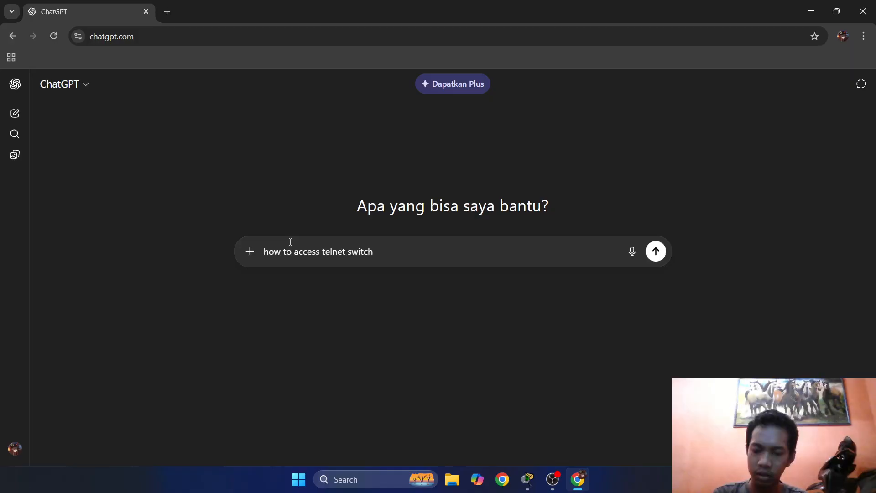
{"action": "type", "text": " in c"}
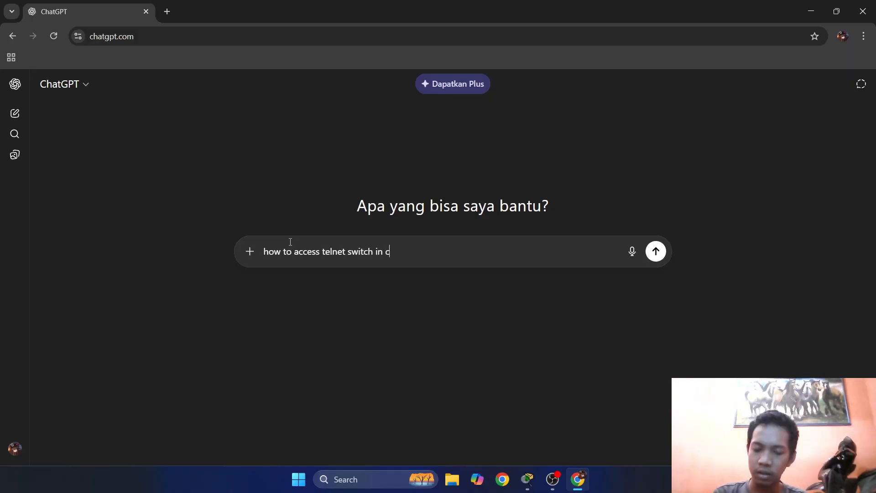
{"action": "type", "text": "md"}
{"action": "key", "text": "Return"}
{"action": "key", "text": "alt+Tab"}
{"action": "key", "text": "alt+Tab"}
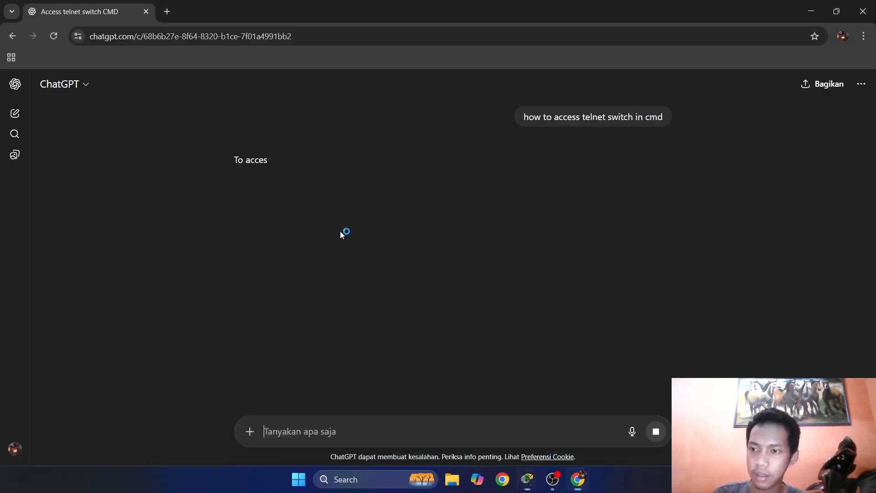
{"action": "key", "text": "alt+Tab"}
{"action": "key", "text": "alt+Tab"}
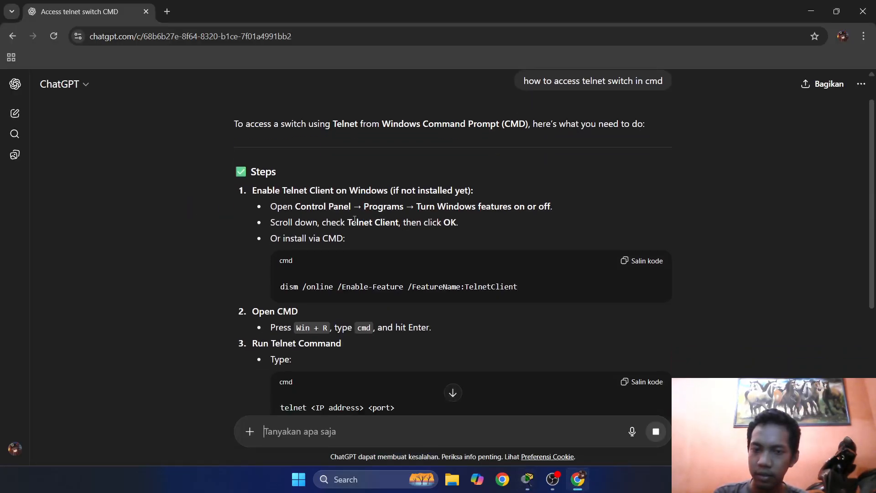
{"action": "scroll", "coordinate": [354, 219], "scroll_direction": "down", "scroll_amount": 5}
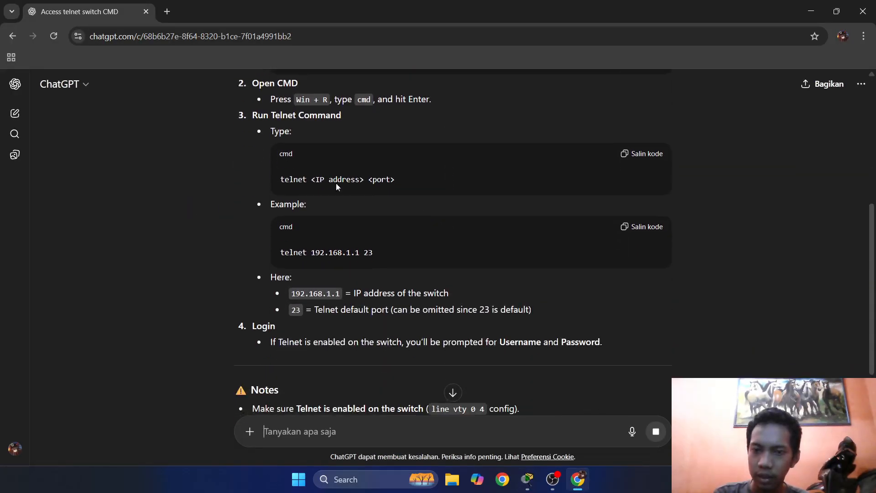
{"action": "key", "text": "alt+Tab"}
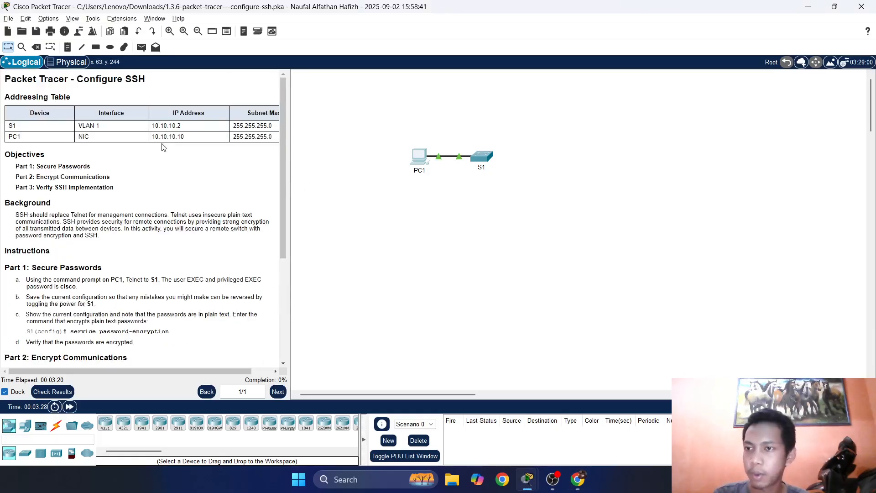
From PC1's command prompt, run 'telnet 10.10.10.2 23' to connect to S1.
{"action": "left_click", "coordinate": [422, 156]}
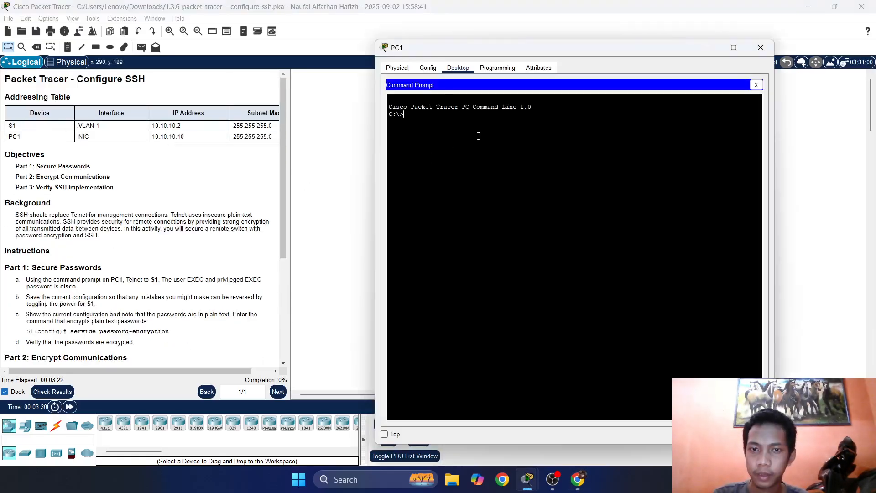
{"action": "type", "text": "telnet"}
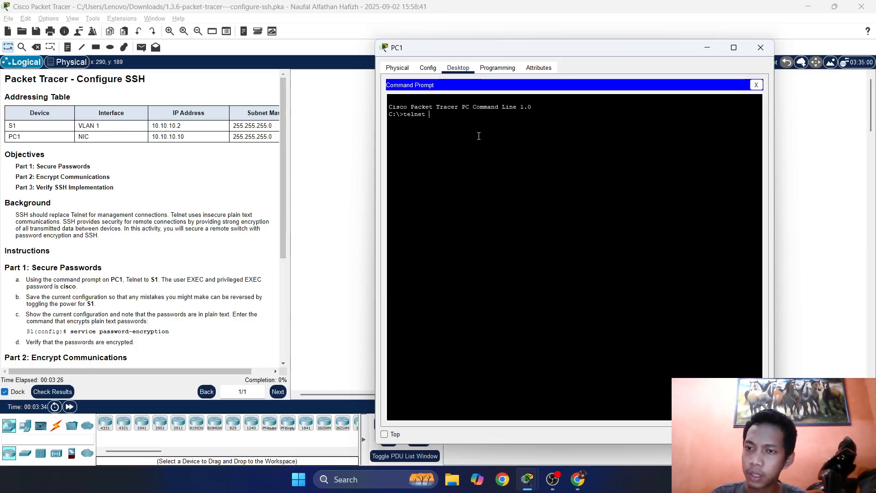
{"action": "type", "text": " 10"}
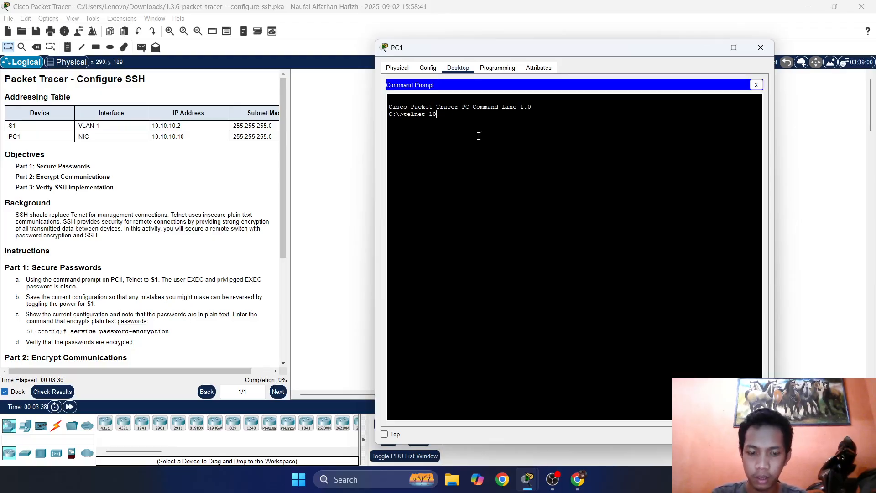
{"action": "type", "text": "/.10.10.10"}
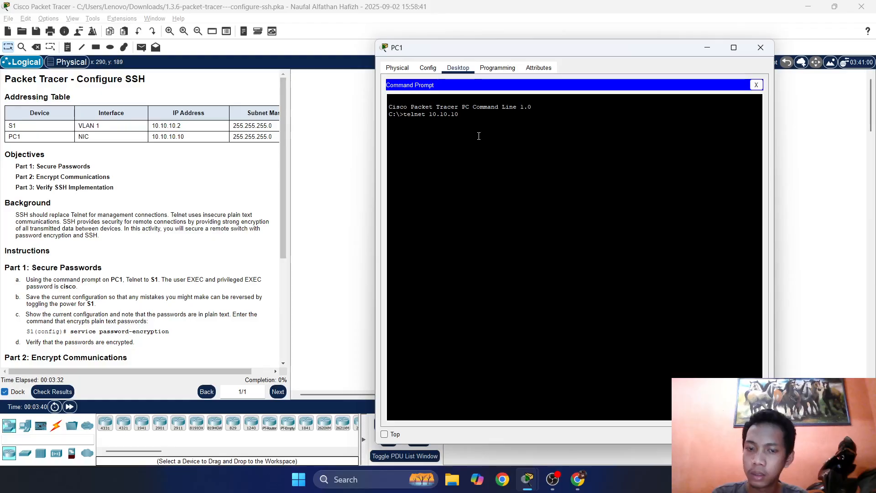
{"action": "type", "text": ".2"}
{"action": "key", "text": "alt+Tab"}
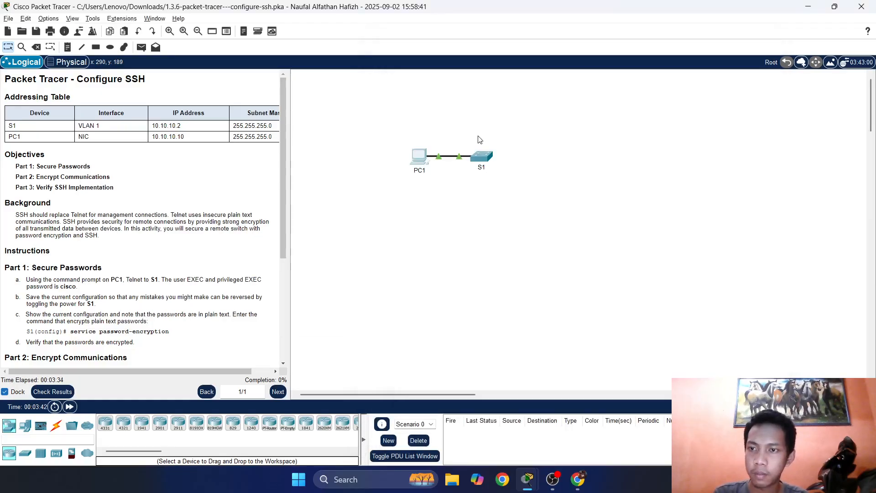
{"action": "key", "text": "alt+Tab"}
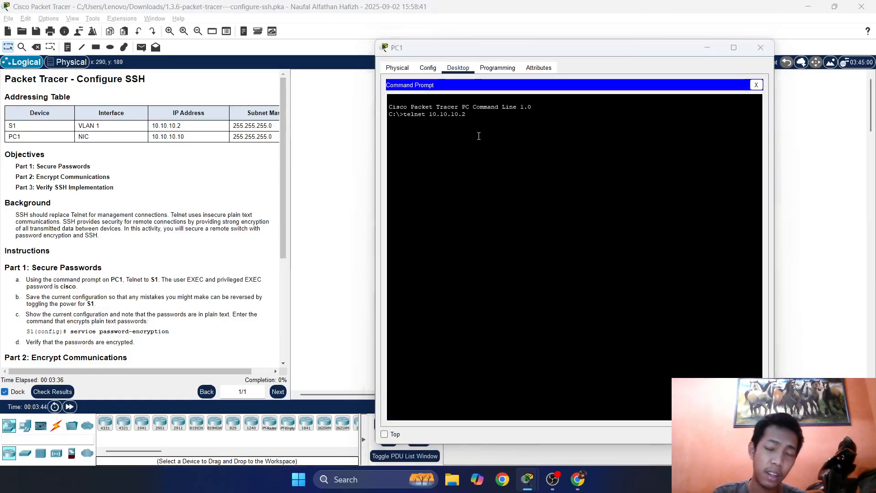
{"action": "key", "text": "alt+Tab"}
{"action": "key", "text": "alt+Tab"}
{"action": "key", "text": "Tab"}
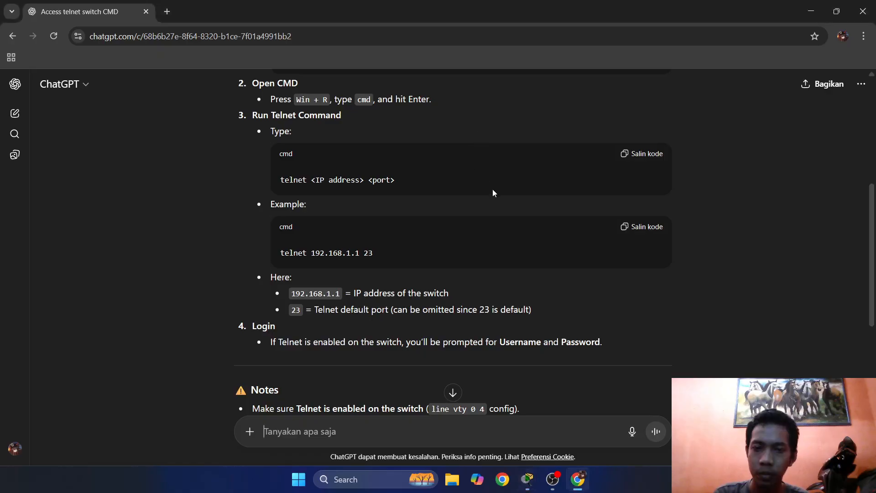
{"action": "key", "text": "alt+Tab"}
{"action": "type", "text": "23"}
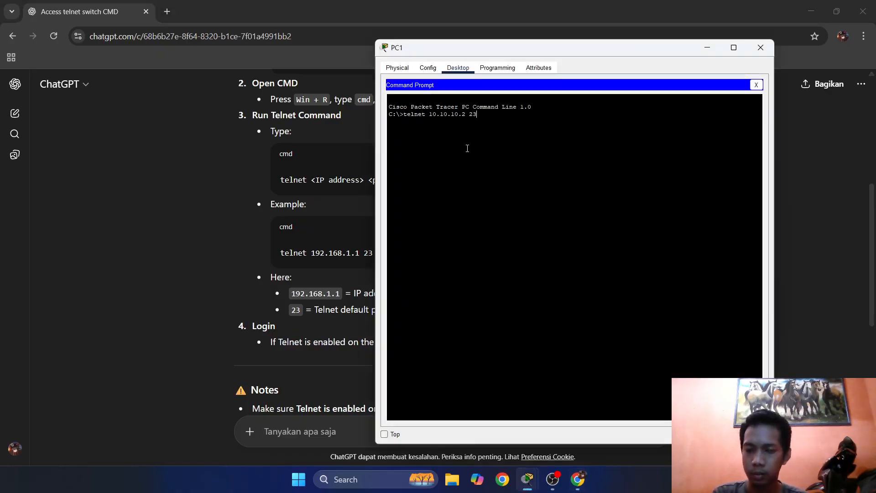
{"action": "key", "text": "Return"}
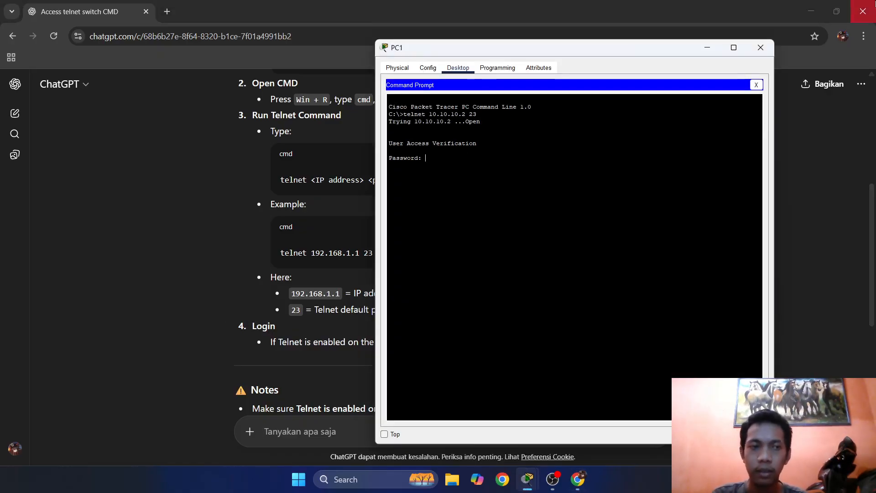
{"action": "left_click", "coordinate": [811, 12]}
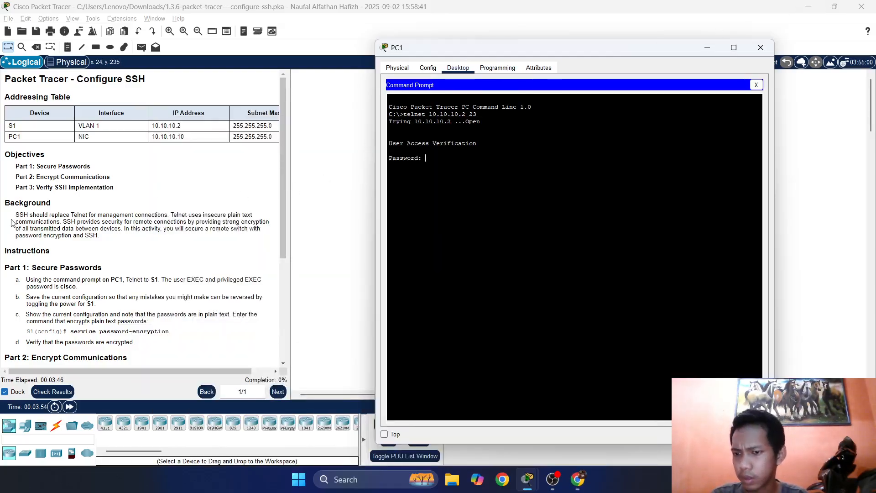
Log in to S1 with its password, then 'enable' with its password to reach S1#.
{"action": "scroll", "coordinate": [123, 237], "scroll_direction": "down", "scroll_amount": 3}
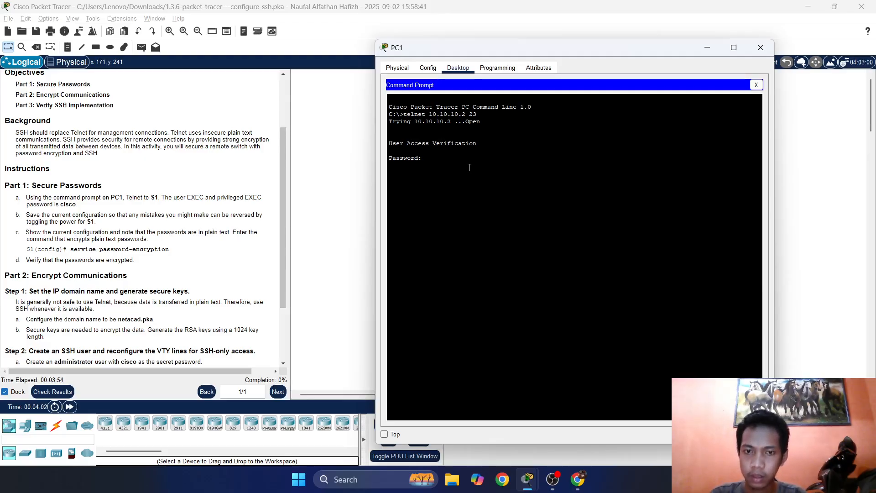
{"action": "key", "text": "Return"}
{"action": "key", "text": "Return"}
{"action": "key", "text": "Return"}
{"action": "key", "text": "Return"}
{"action": "type", "text": "en"}
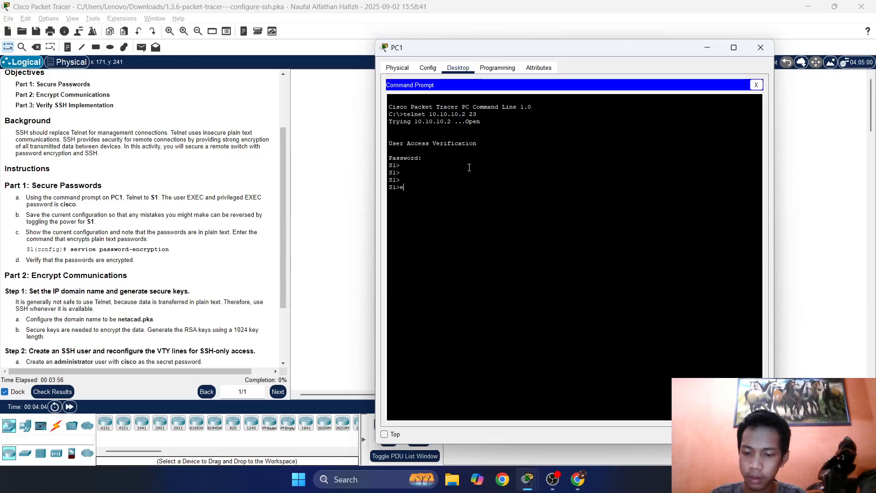
{"action": "key", "text": "Return"}
{"action": "key", "text": "Return"}
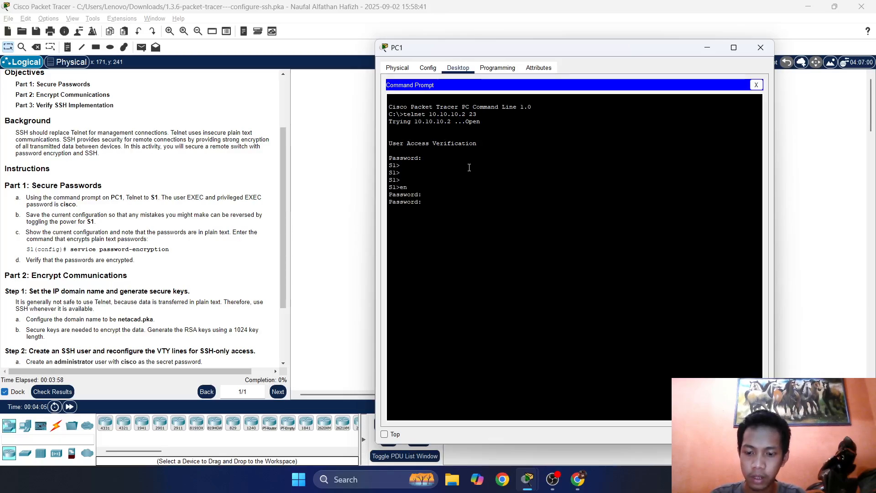
{"action": "key", "text": "Return"}
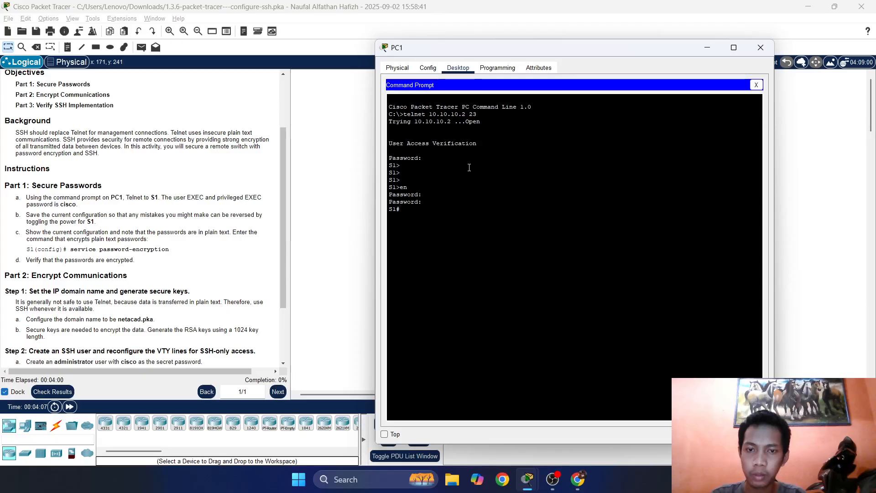
{"action": "key", "text": "Return"}
{"action": "key", "text": "Return"}
{"action": "key", "text": "Return"}
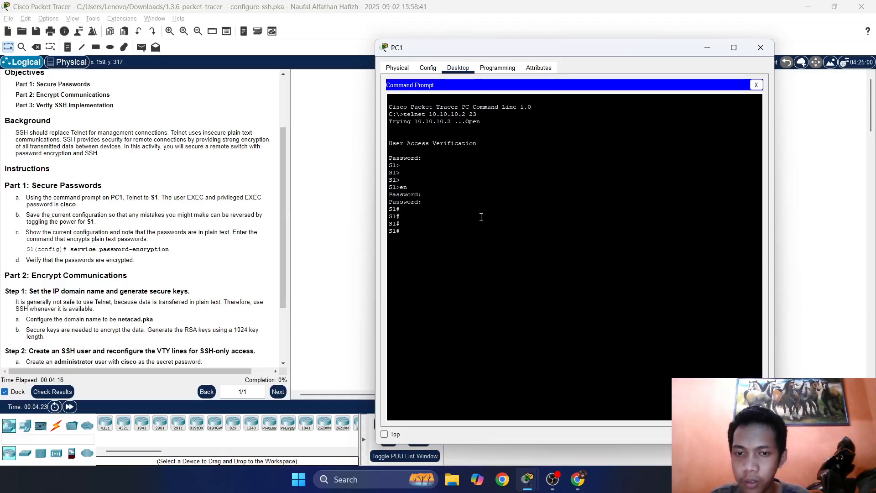
{"action": "key", "text": "Return"}
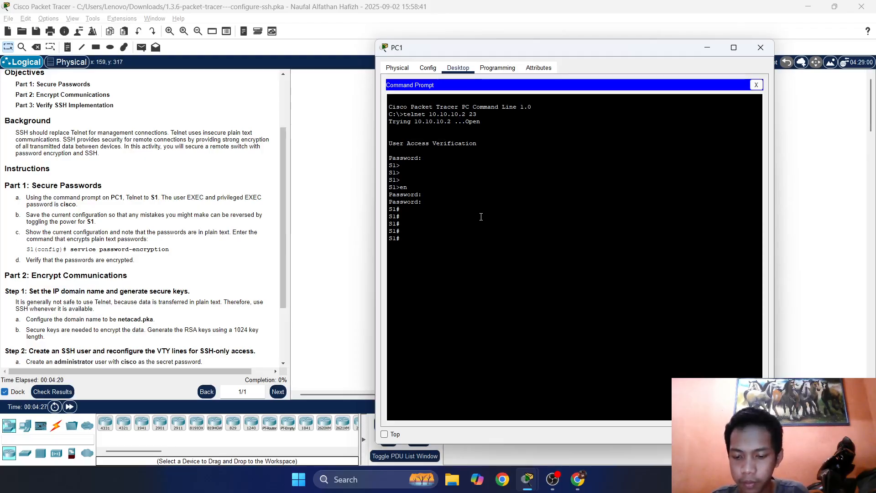
Run 'copy running-config startup-config' and accept the default destination filename.
{"action": "type", "text": "copy "}
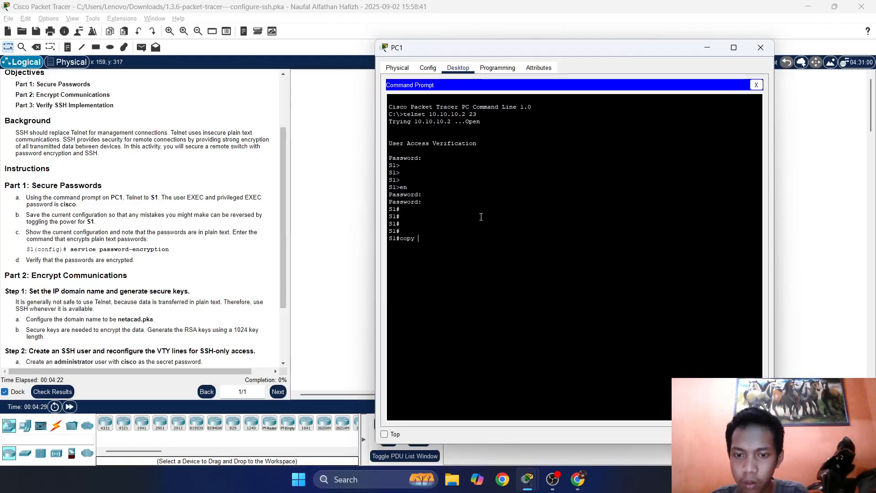
{"action": "type", "text": "runn"}
{"action": "key", "text": "Tab"}
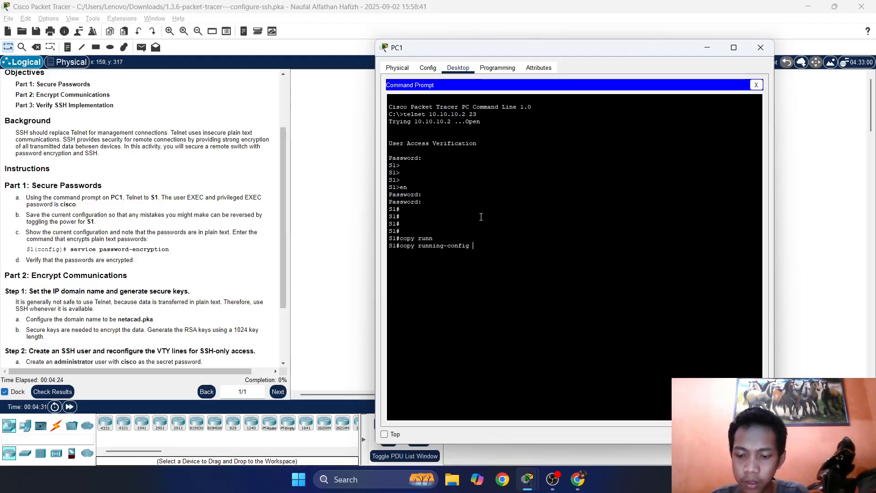
{"action": "type", "text": "start"}
{"action": "key", "text": "Tab"}
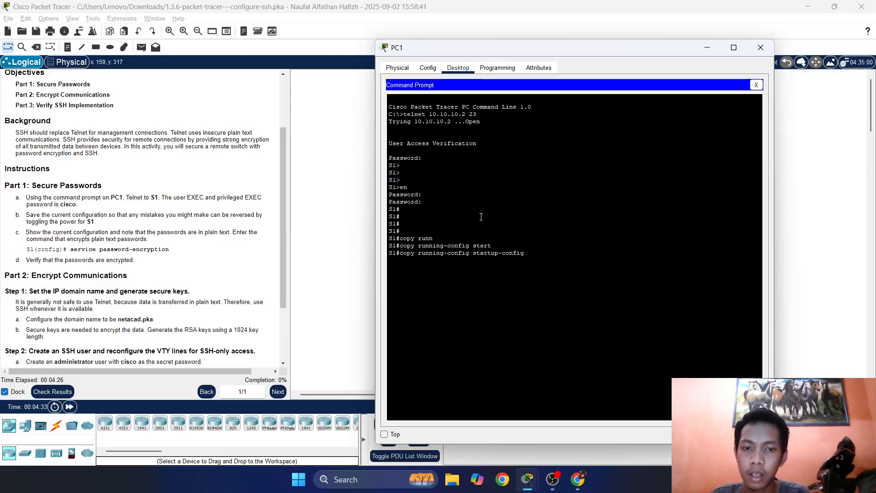
{"action": "key", "text": "Return"}
{"action": "key", "text": "Return"}
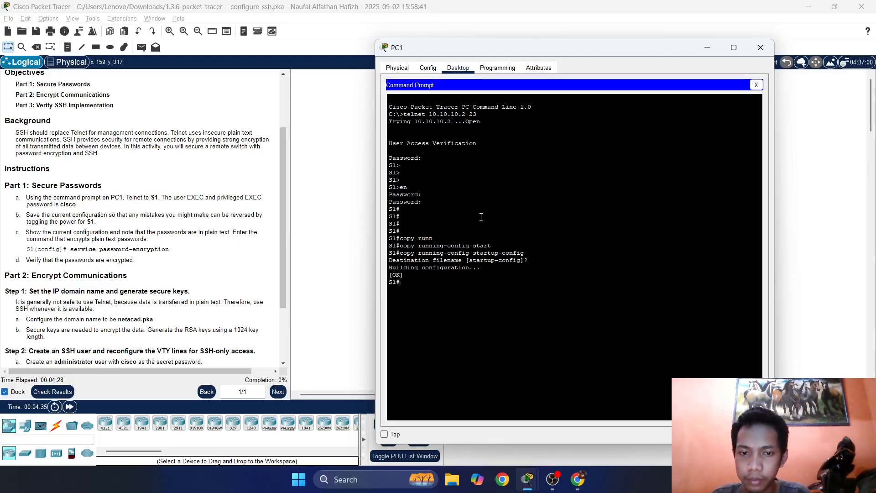
{"action": "key", "text": "Return"}
{"action": "key", "text": "Return"}
{"action": "key", "text": "Return"}
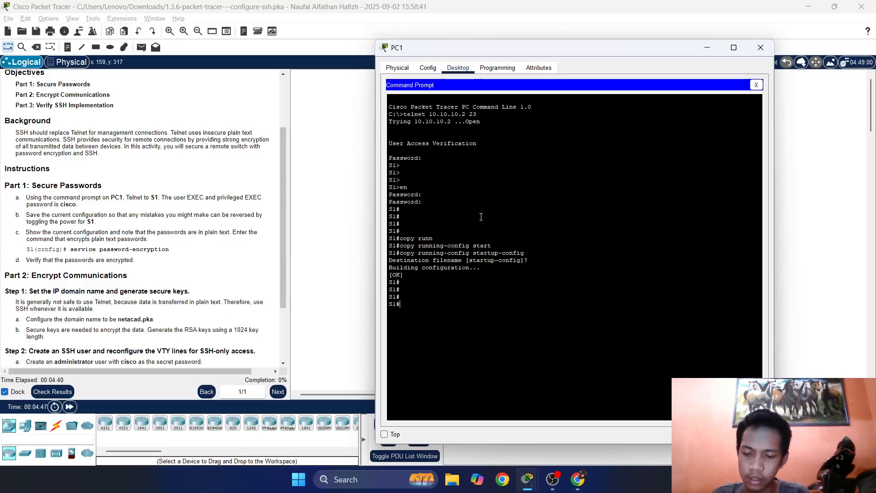
{"action": "type", "text": "show "}
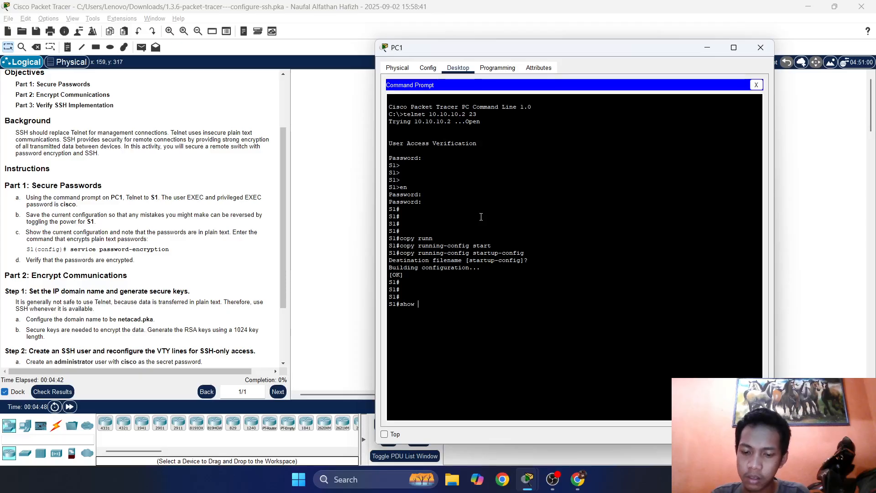
{"action": "type", "text": "run"}
Display S1's running configuration with 'show run', paging to the end with Space.
{"action": "key", "text": "Return"}
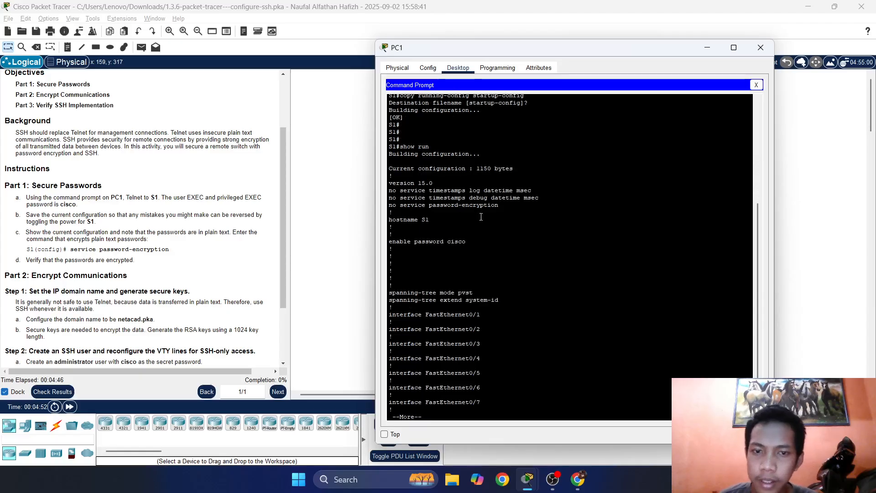
{"action": "scroll", "coordinate": [134, 171], "scroll_direction": "up", "scroll_amount": 2}
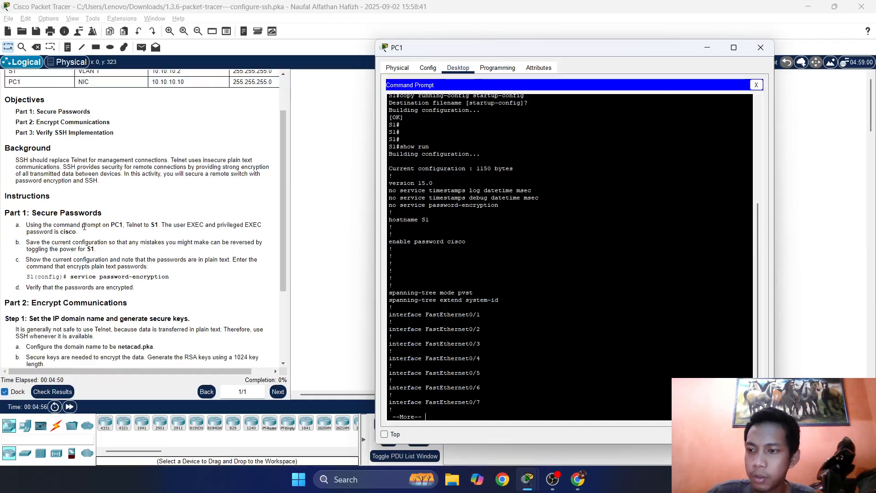
{"action": "scroll", "coordinate": [26, 223], "scroll_direction": "up", "scroll_amount": 1}
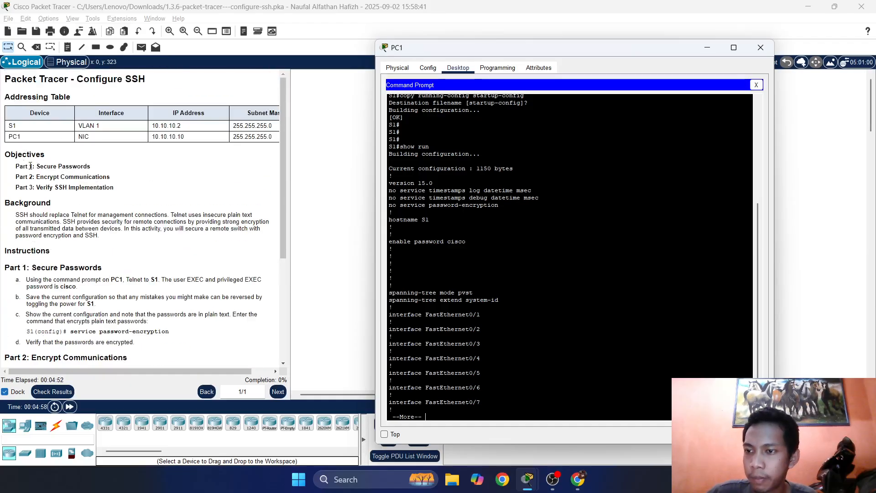
{"action": "scroll", "coordinate": [146, 240], "scroll_direction": "down", "scroll_amount": 3}
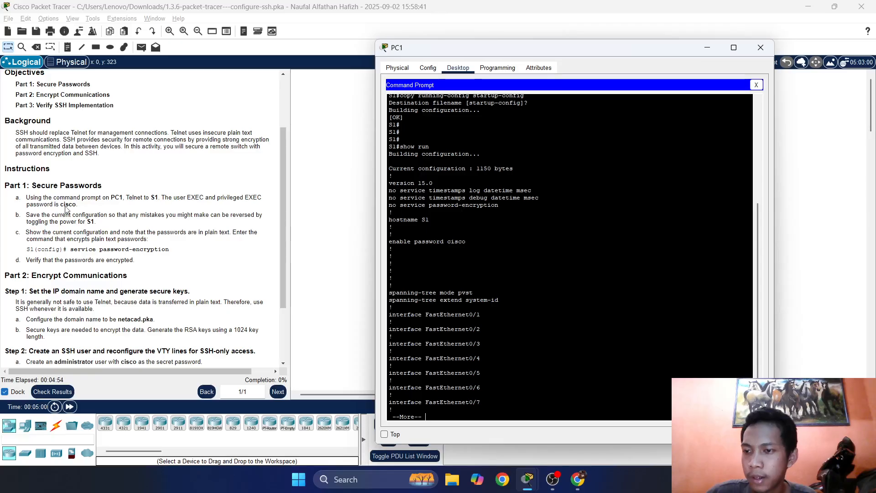
{"action": "scroll", "coordinate": [63, 206], "scroll_direction": "up", "scroll_amount": 3}
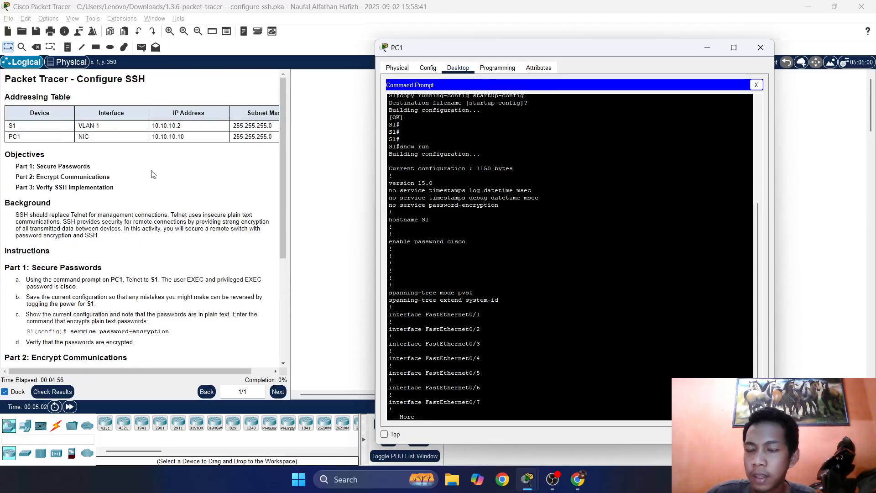
{"action": "scroll", "coordinate": [175, 223], "scroll_direction": "down", "scroll_amount": 2}
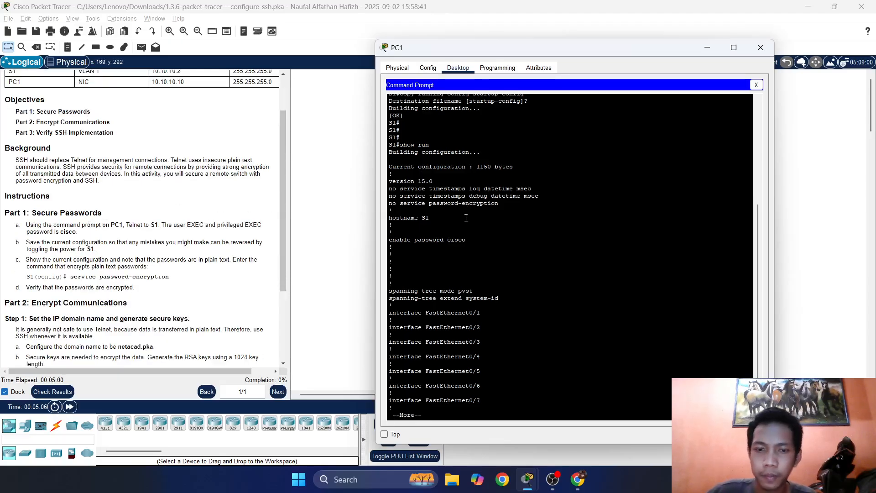
{"action": "scroll", "coordinate": [160, 262], "scroll_direction": "down", "scroll_amount": 3}
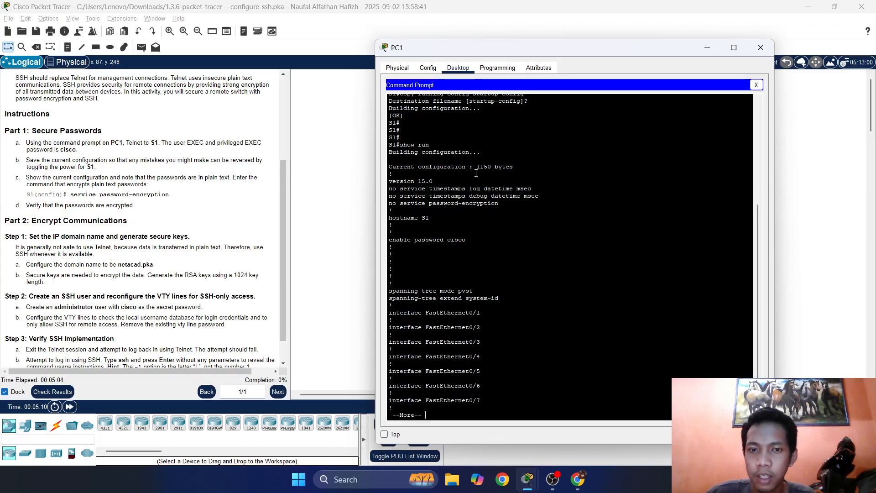
{"action": "key", "text": "space"}
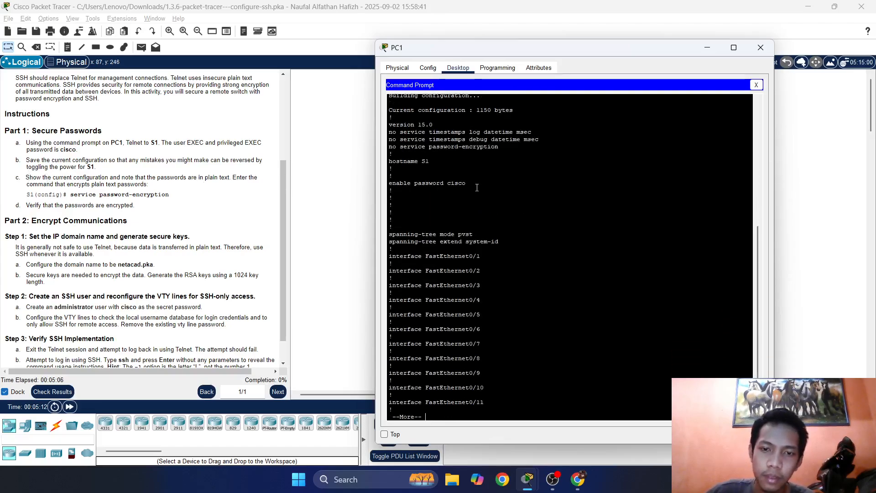
{"action": "key", "text": "space"}
{"action": "key", "text": "Return"}
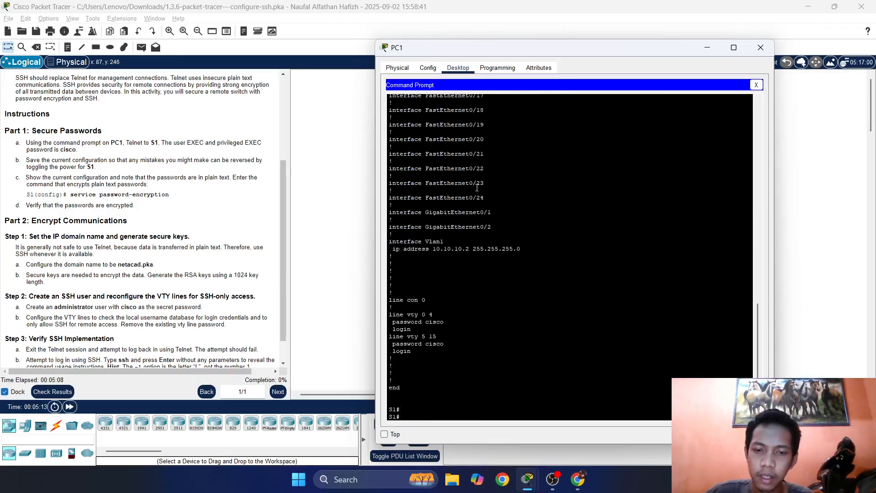
Inspect the enable and VTY password lines, confirming both are stored in plain text.
{"action": "left_click_drag", "start_coordinate": [451, 324], "coordinate": [414, 323]}
{"action": "left_click_drag", "start_coordinate": [451, 347], "coordinate": [424, 341]}
{"action": "scroll", "coordinate": [427, 335], "scroll_direction": "up", "scroll_amount": 14}
{"action": "scroll", "coordinate": [429, 331], "scroll_direction": "up", "scroll_amount": 9}
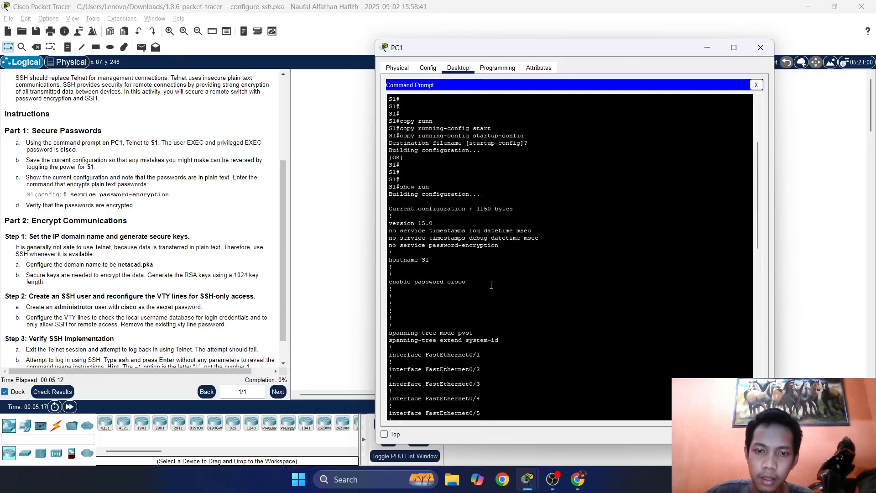
{"action": "left_click_drag", "start_coordinate": [388, 282], "coordinate": [465, 281]}
{"action": "left_click", "coordinate": [455, 283]}
{"action": "double_click", "coordinate": [455, 282]}
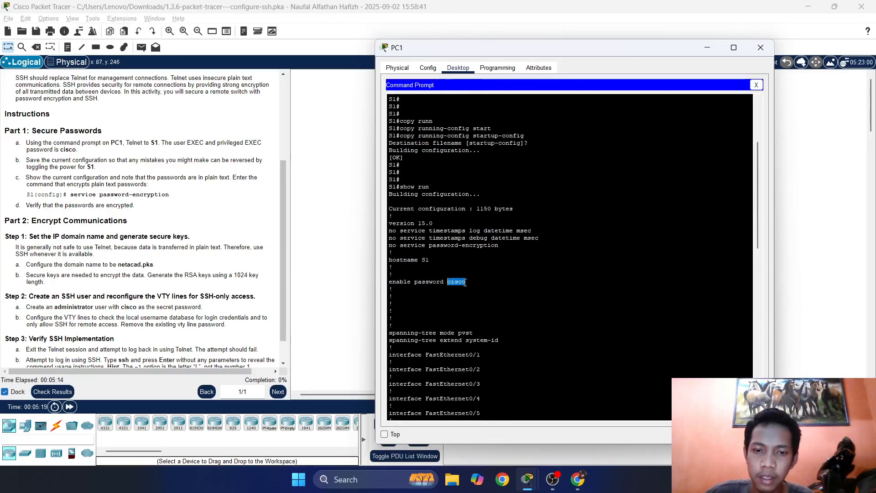
{"action": "double_click", "coordinate": [447, 282]}
{"action": "left_click", "coordinate": [446, 283]}
{"action": "scroll", "coordinate": [452, 281], "scroll_direction": "down", "scroll_amount": 20}
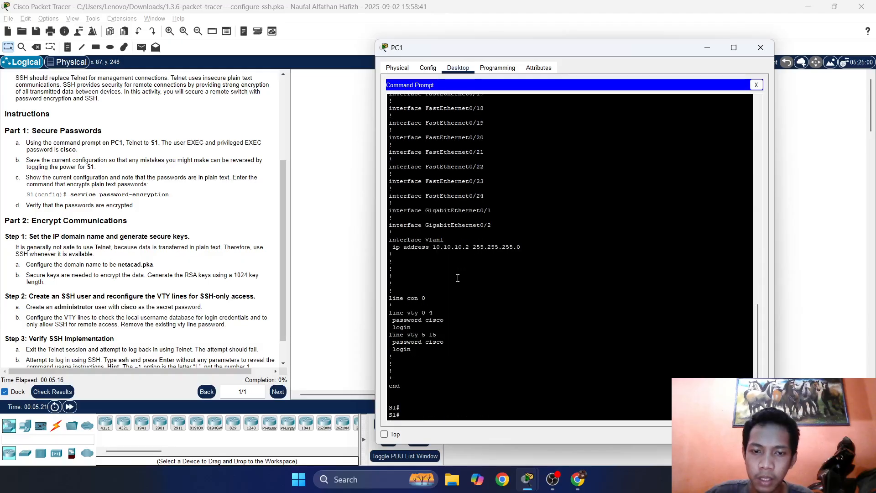
{"action": "double_click", "coordinate": [435, 320]}
{"action": "mouse_move", "coordinate": [438, 313]}
{"action": "left_mouse_down"}
{"action": "mouse_move", "coordinate": [410, 312]}
{"action": "mouse_move", "coordinate": [432, 305]}
{"action": "mouse_move", "coordinate": [430, 314]}
{"action": "left_mouse_up"}
{"action": "left_click", "coordinate": [444, 319]}
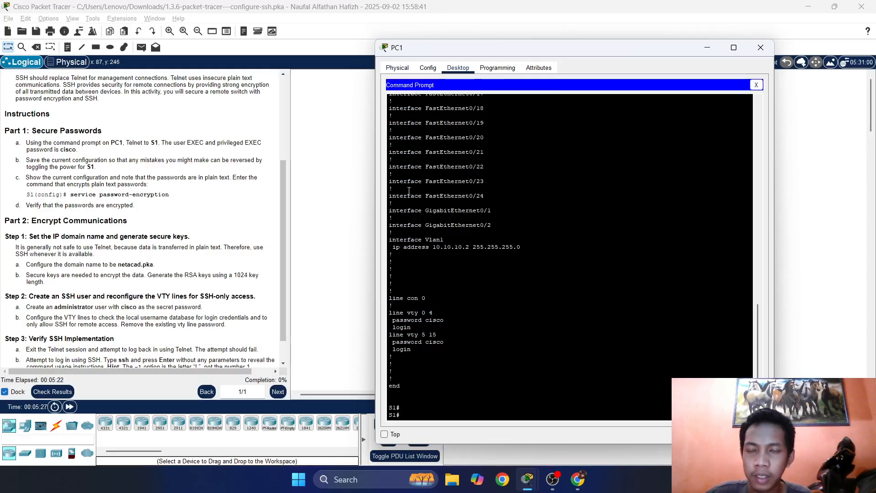
{"action": "scroll", "coordinate": [280, 175], "scroll_direction": "down", "scroll_amount": 1}
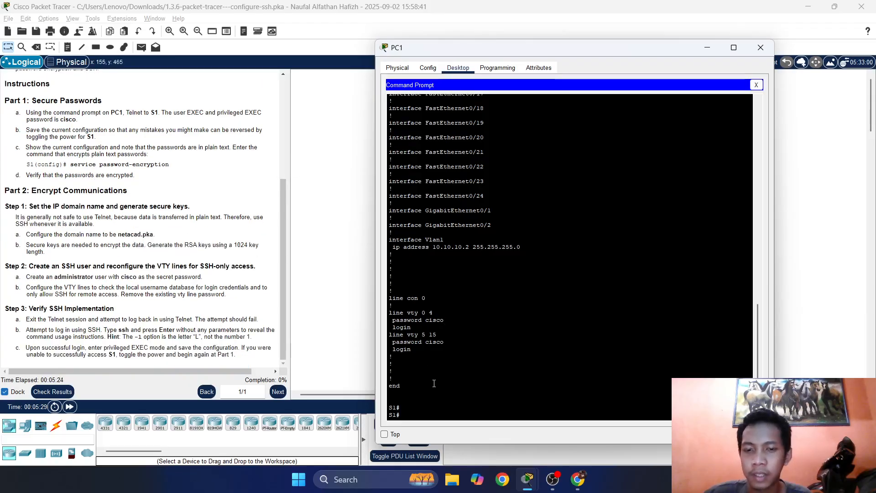
{"action": "key", "text": "Return"}
{"action": "key", "text": "Return"}
{"action": "key", "text": "Return"}
{"action": "key", "text": "Return"}
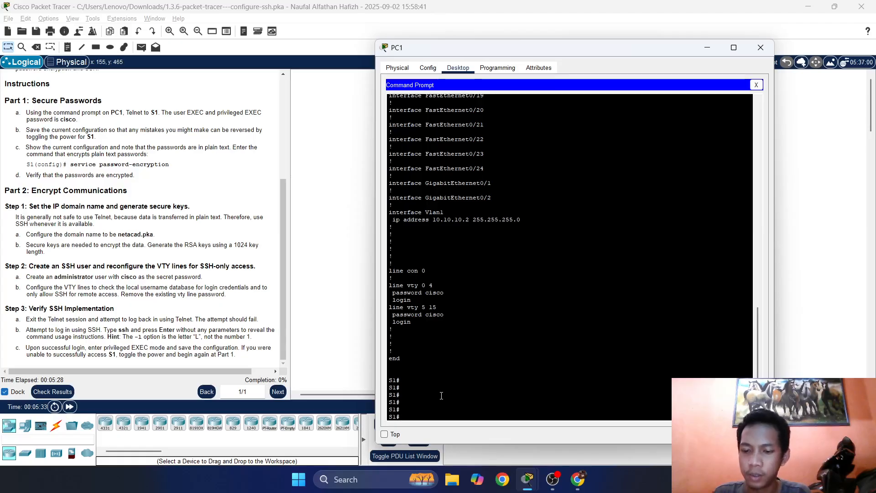
Enter global config with 'conf t' and enable 'service password-encryption' on S1.
{"action": "type", "text": "s"}
{"action": "key", "text": "BackSpace"}
{"action": "type", "text": "conf "}
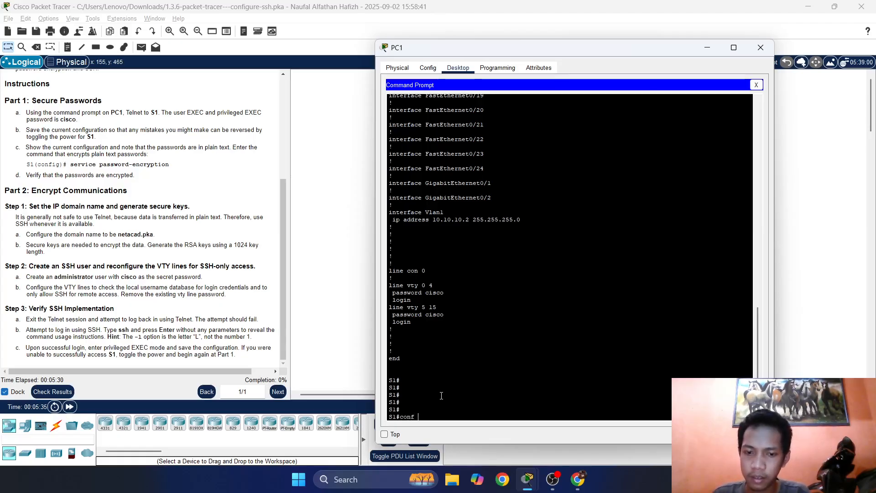
{"action": "type", "text": "t"}
{"action": "key", "text": "Return"}
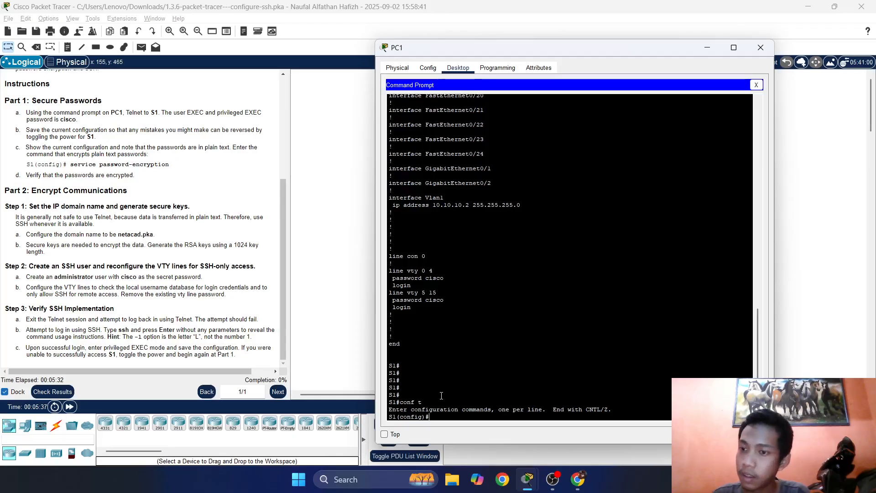
{"action": "type", "text": "serv"}
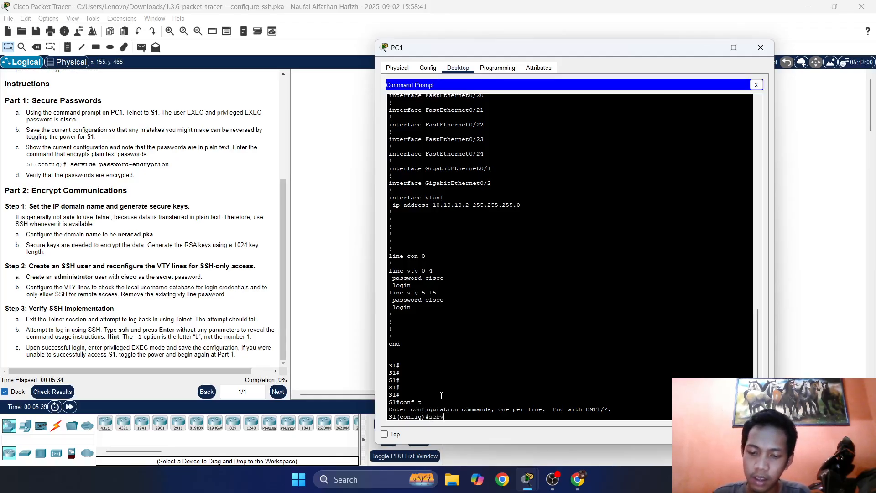
{"action": "type", "text": "ice pass"}
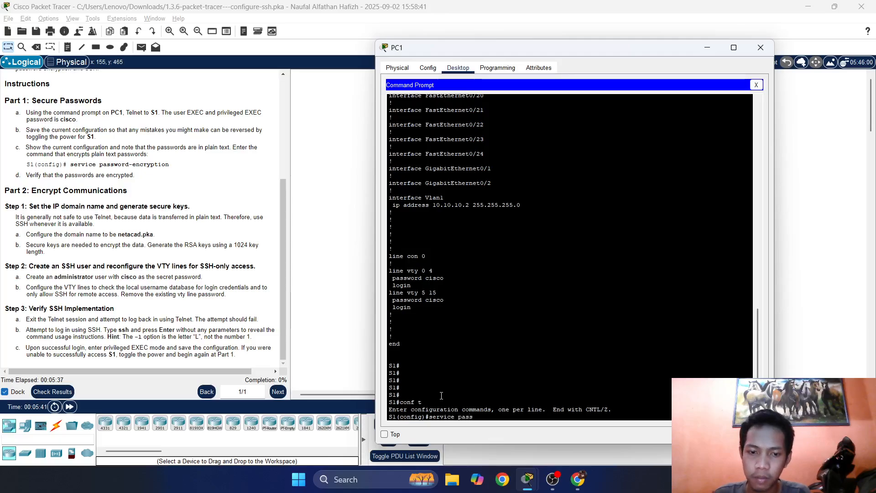
{"action": "key", "text": "Tab"}
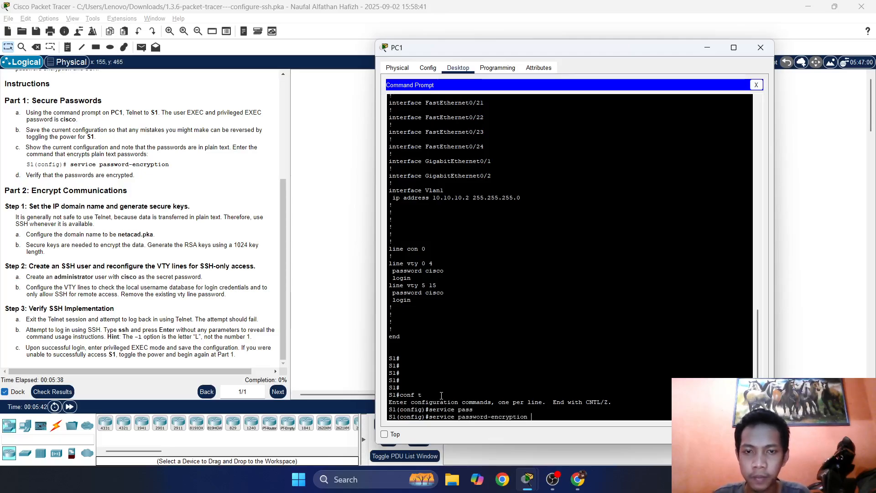
{"action": "key", "text": "Return"}
{"action": "key", "text": "Return"}
{"action": "key", "text": "Return"}
List the running configuration from config mode with 'do show run'.
{"action": "key", "text": "Up"}
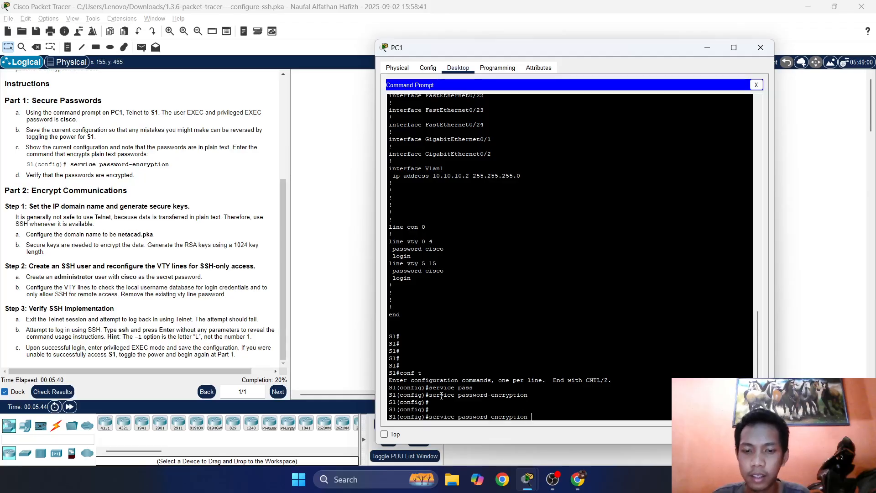
{"action": "key", "text": "Down"}
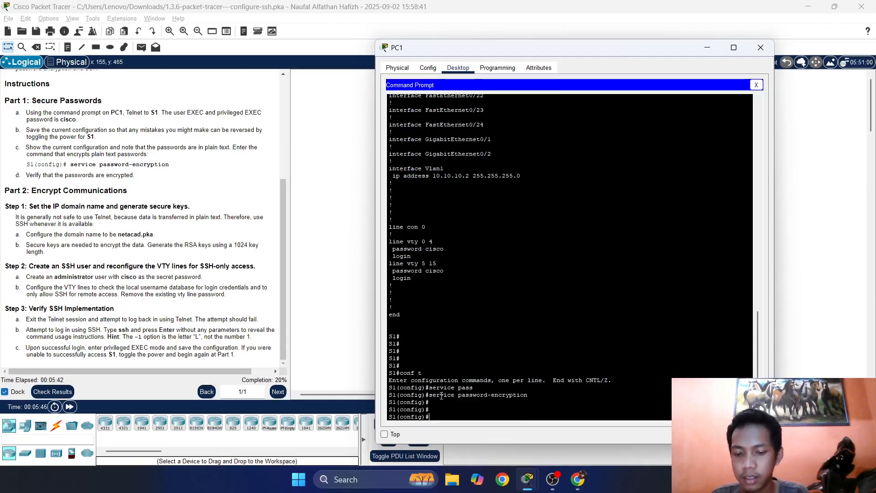
{"action": "type", "text": "do show run"}
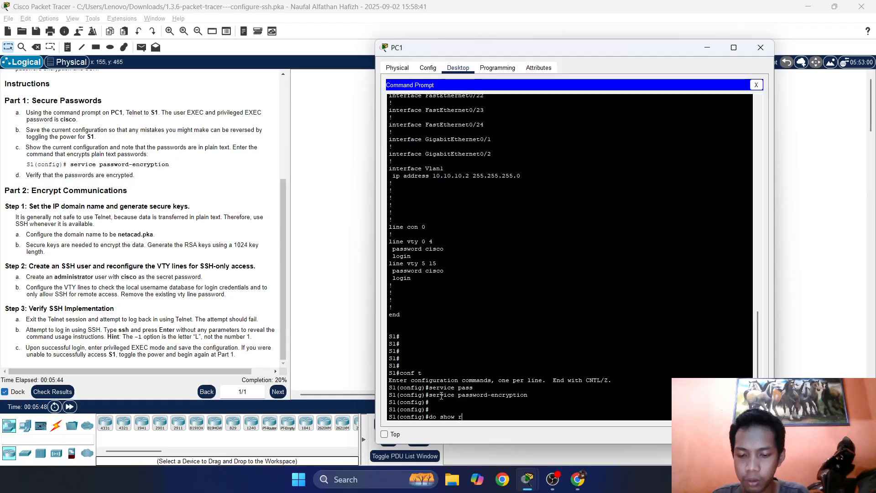
{"action": "key", "text": "Return"}
{"action": "key", "text": "space"}
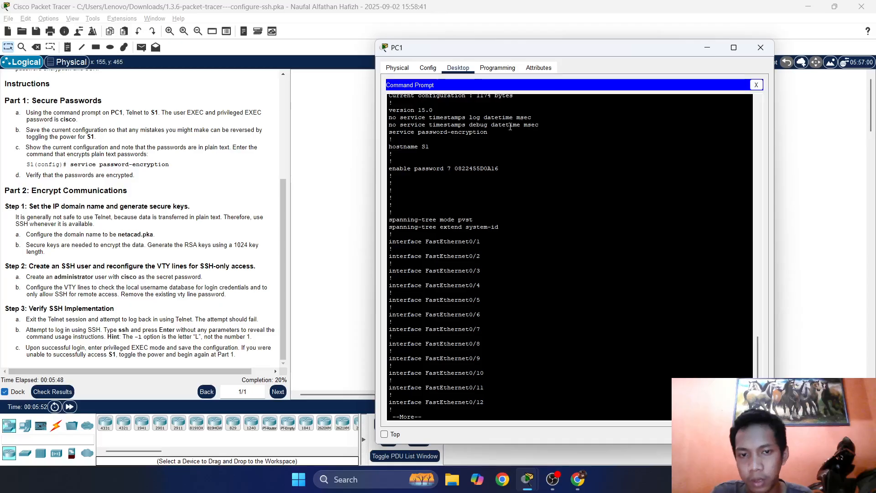
Check the type 7 encrypted enable and VTY passwords while paging to the configuration's end.
{"action": "left_click_drag", "start_coordinate": [510, 176], "coordinate": [462, 170]}
{"action": "left_click", "coordinate": [506, 164]}
{"action": "key", "text": "Return"}
{"action": "key", "text": "Return"}
{"action": "key", "text": "Return"}
{"action": "key", "text": "Return"}
{"action": "key", "text": "Return"}
{"action": "key", "text": "Return"}
{"action": "key", "text": "Return"}
{"action": "key", "text": "Return"}
{"action": "key", "text": "Return"}
{"action": "key", "text": "Return"}
{"action": "key", "text": "Return"}
{"action": "key", "text": "Return"}
{"action": "key", "text": "Return"}
{"action": "key", "text": "Return"}
{"action": "key", "text": "Return"}
{"action": "key", "text": "Return"}
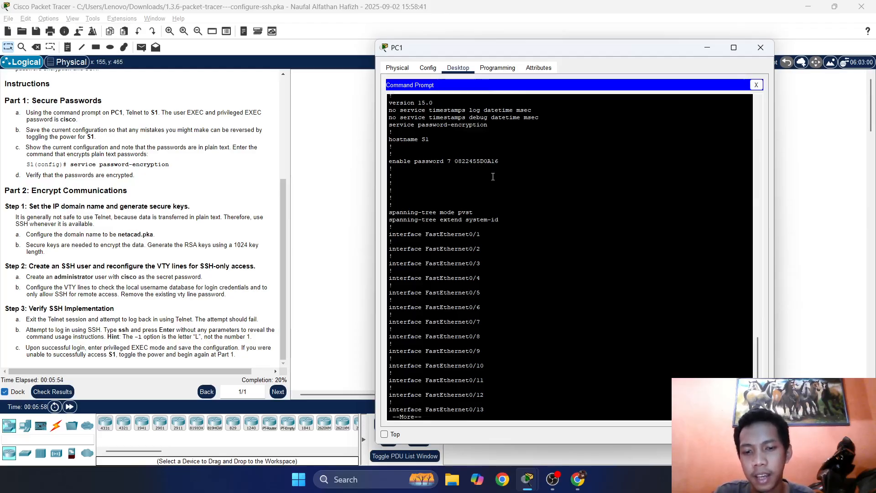
{"action": "key", "text": "Return"}
{"action": "key", "text": "Return"}
{"action": "key", "text": "Return"}
{"action": "key", "text": "Return"}
{"action": "key", "text": "Return"}
{"action": "key", "text": "Return"}
{"action": "key", "text": "Return"}
{"action": "key", "text": "Return"}
{"action": "key", "text": "Return"}
{"action": "key", "text": "Return"}
{"action": "key", "text": "Return"}
{"action": "key", "text": "Return"}
{"action": "key", "text": "Return"}
{"action": "key", "text": "Return"}
{"action": "key", "text": "Return"}
{"action": "key", "text": "Return"}
{"action": "key", "text": "Return"}
{"action": "key", "text": "Return"}
{"action": "key", "text": "Return"}
{"action": "key", "text": "Return"}
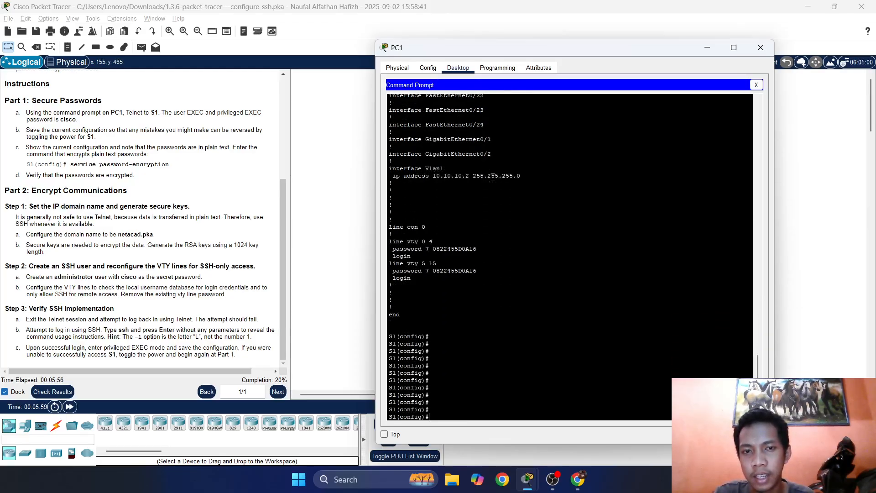
{"action": "key", "text": "Return"}
{"action": "key", "text": "Return"}
{"action": "key", "text": "Return"}
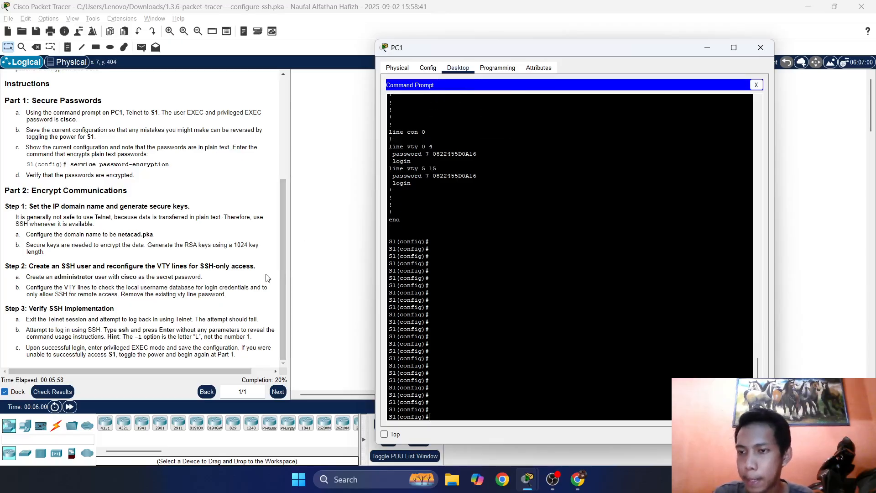
{"action": "scroll", "coordinate": [178, 214], "scroll_direction": "up", "scroll_amount": 5}
{"action": "scroll", "coordinate": [178, 215], "scroll_direction": "down", "scroll_amount": 5}
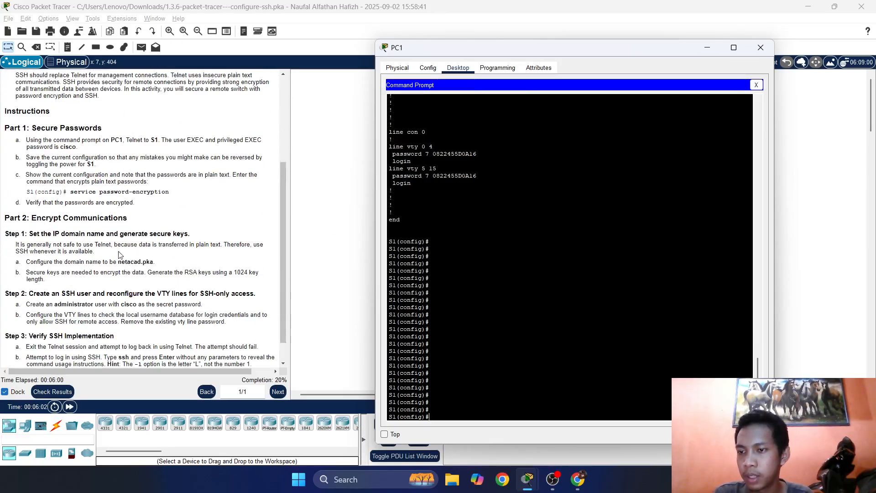
{"action": "scroll", "coordinate": [178, 214], "scroll_direction": "up", "scroll_amount": 4}
{"action": "left_click_drag", "start_coordinate": [110, 146], "coordinate": [15, 147]}
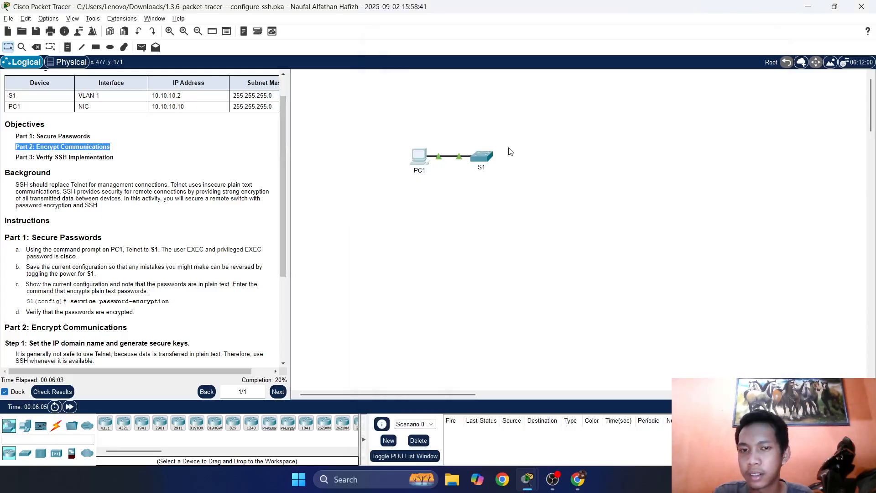
{"action": "left_click", "coordinate": [419, 156]}
Enter 'ip domain name netacad.pka' at S1's configuration prompt.
{"action": "scroll", "coordinate": [149, 201], "scroll_direction": "down", "scroll_amount": 5}
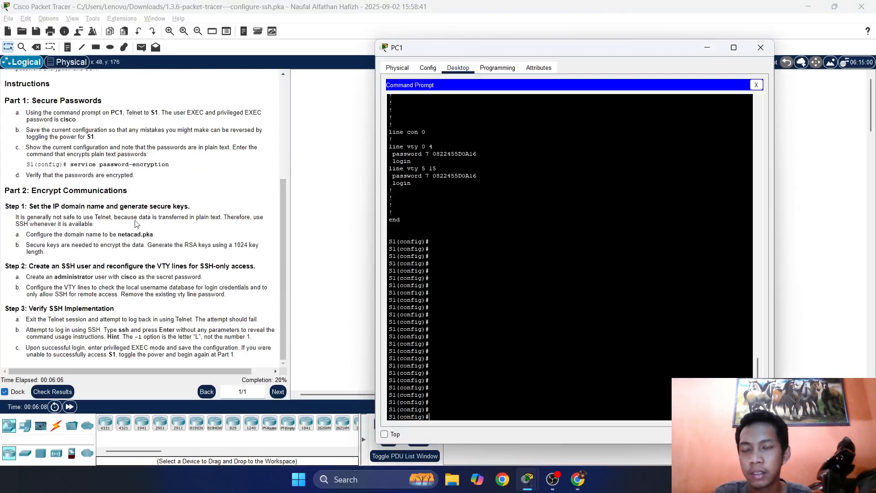
{"action": "scroll", "coordinate": [84, 256], "scroll_direction": "up", "scroll_amount": 5}
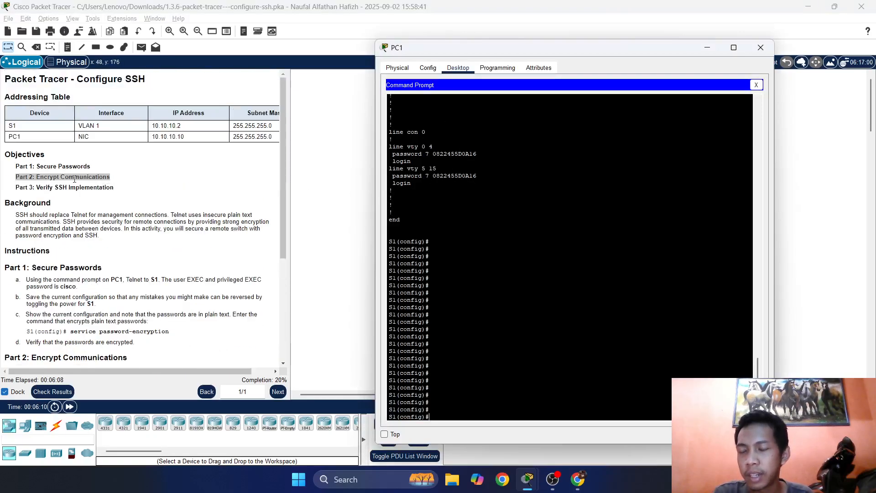
{"action": "scroll", "coordinate": [207, 288], "scroll_direction": "down", "scroll_amount": 4}
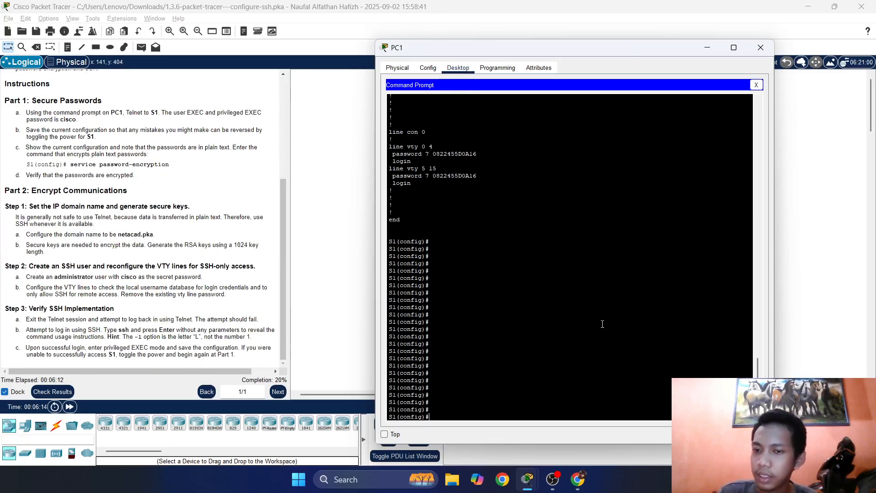
{"action": "left_click", "coordinate": [558, 358]}
{"action": "key", "text": "Return"}
{"action": "key", "text": "Return"}
{"action": "key", "text": "Return"}
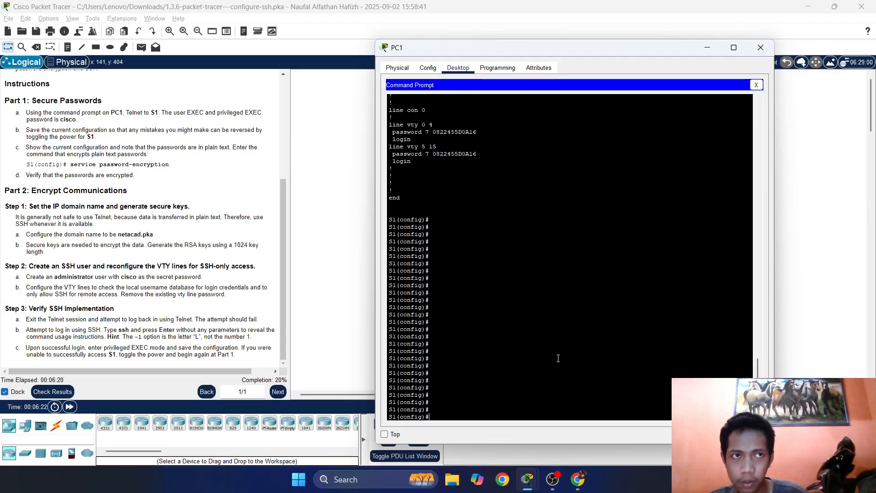
{"action": "type", "text": "ip"}
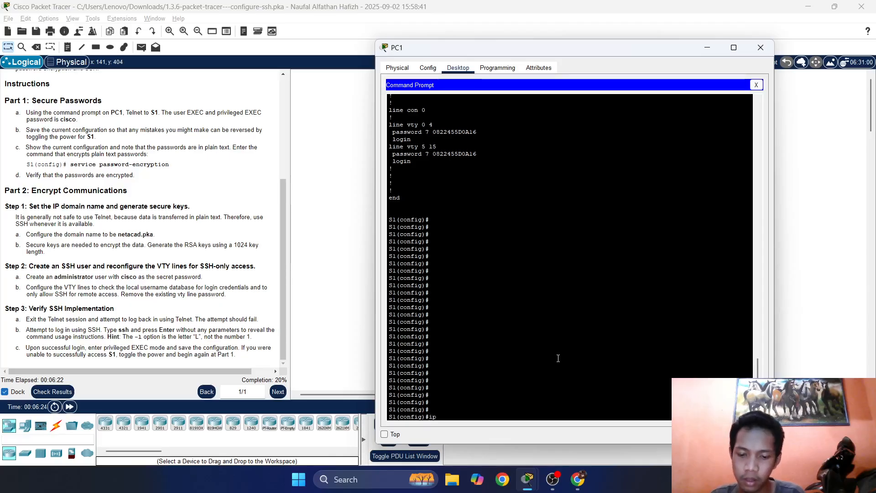
{"action": "type", "text": " domain name"}
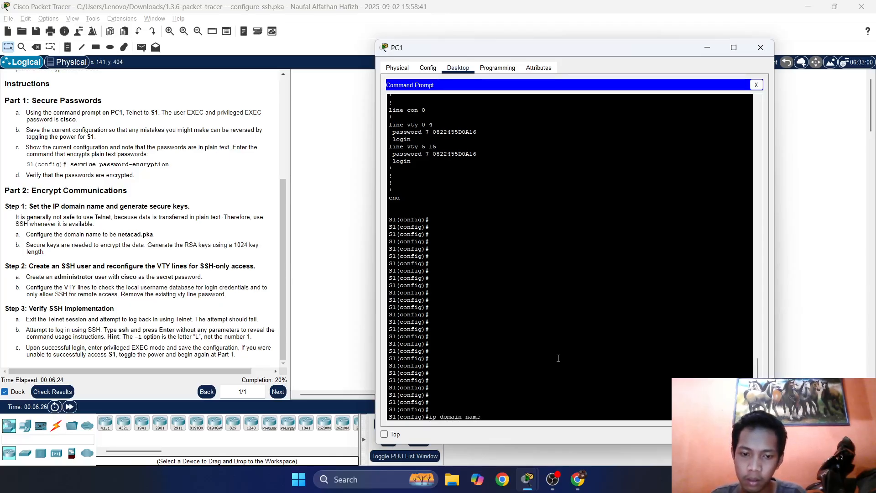
{"action": "key", "text": "BackSpace"}
{"action": "key", "text": "BackSpace"}
{"action": "key", "text": "BackSpace"}
{"action": "key", "text": "BackSpace"}
{"action": "key", "text": "BackSpace"}
{"action": "key", "text": "Tab"}
{"action": "key", "text": "Tab"}
{"action": "key", "text": "Tab"}
{"action": "key", "text": "Tab"}
{"action": "key", "text": "Tab"}
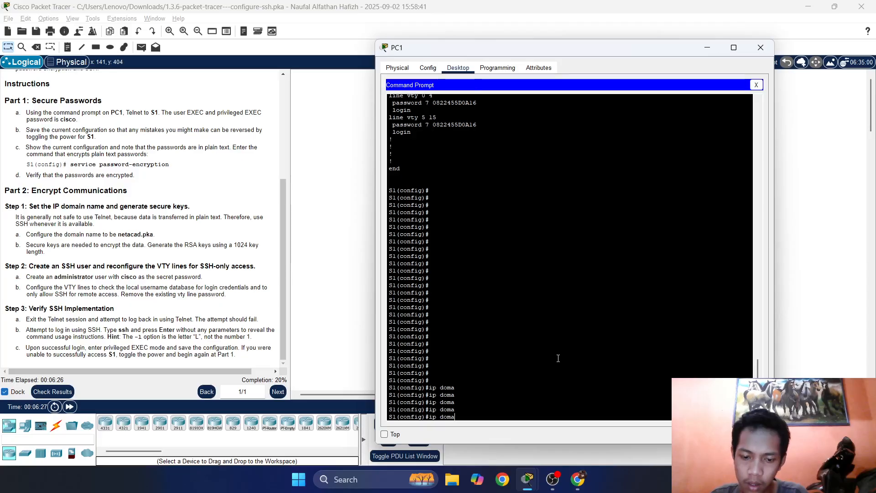
{"action": "type", "text": "in name"}
{"action": "key", "text": "Return"}
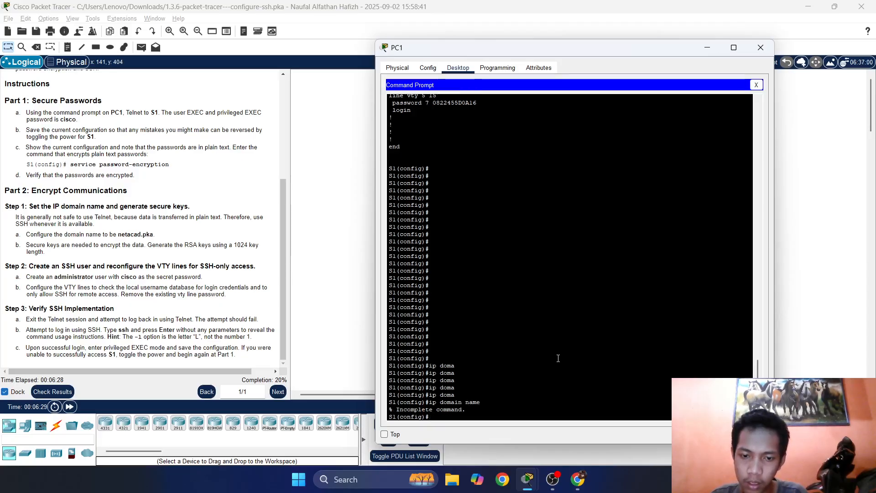
{"action": "key", "text": "Up"}
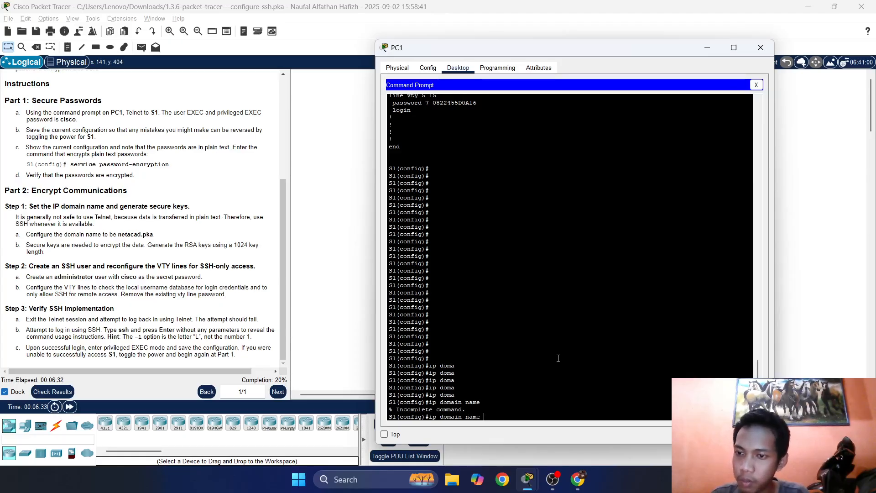
{"action": "type", "text": "neta"}
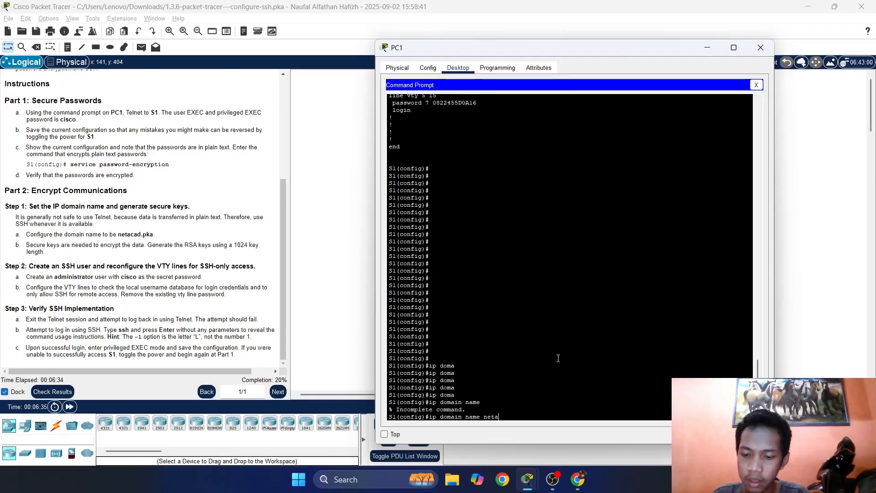
{"action": "type", "text": "cad"}
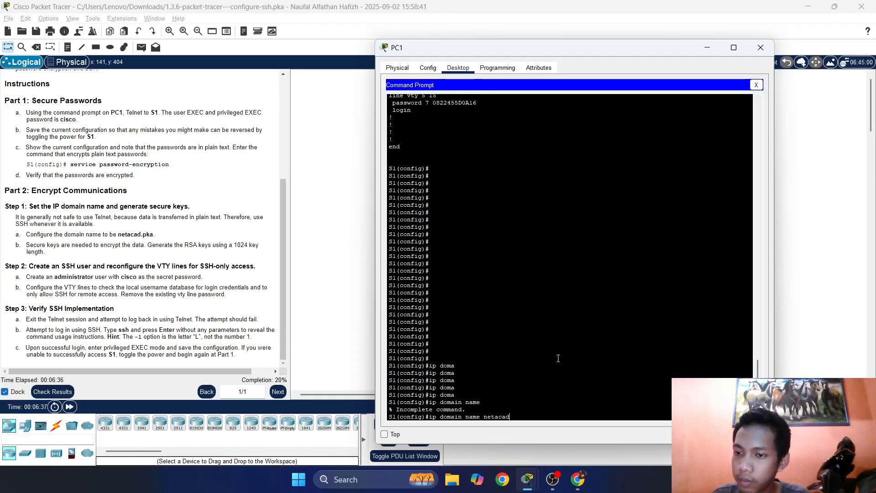
{"action": "type", "text": ".pka"}
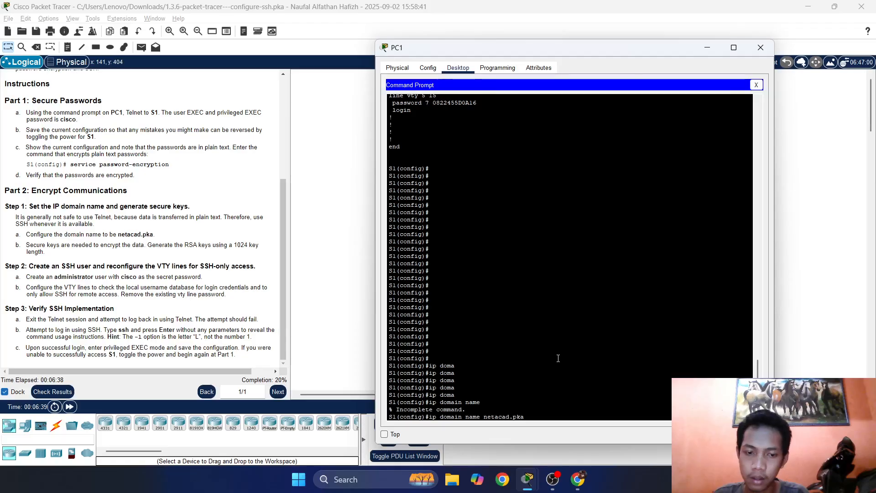
{"action": "key", "text": "Return"}
{"action": "key", "text": "Return"}
{"action": "key", "text": "Return"}
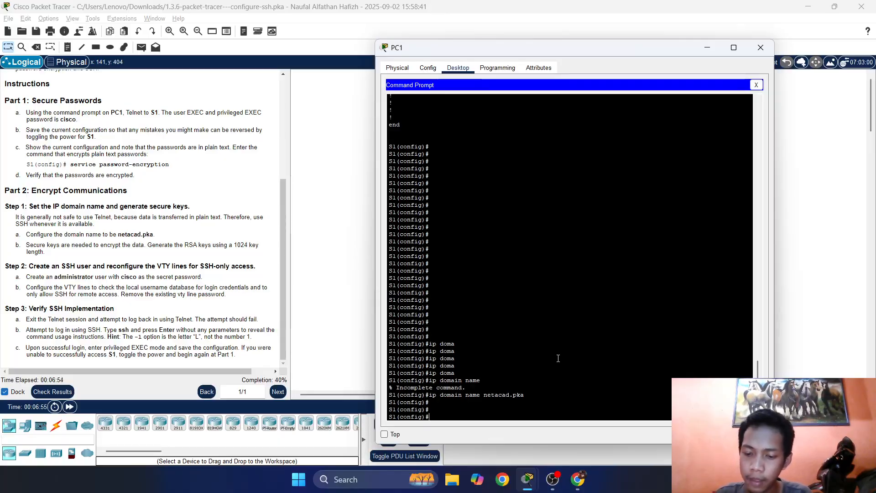
Run 'crypto key generate rsa' on S1 with a 1024-bit modulus.
{"action": "type", "text": "c"}
{"action": "type", "text": "p"}
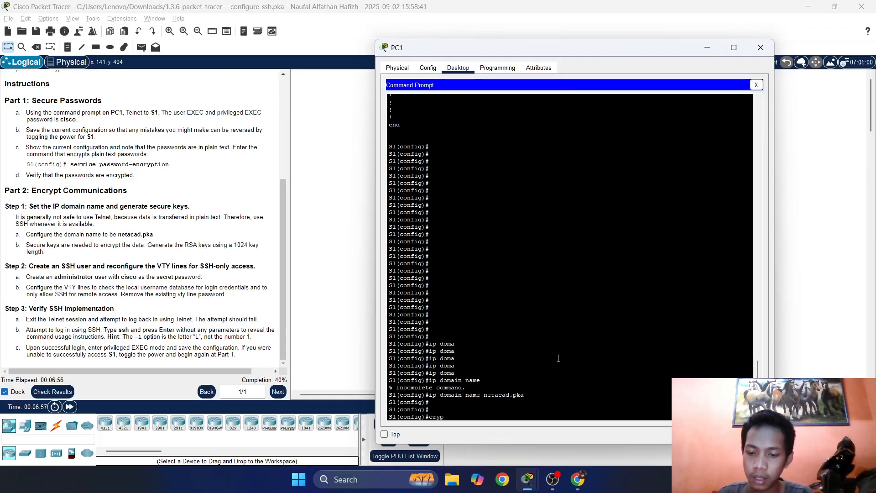
{"action": "key", "text": "Tab"}
{"action": "key", "text": "Tab"}
{"action": "key", "text": "Tab"}
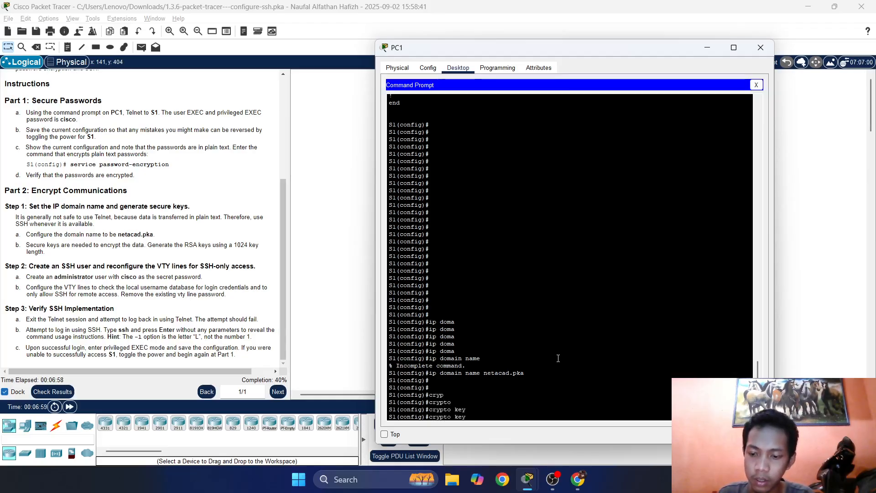
{"action": "type", "text": "gen"}
{"action": "key", "text": "Tab"}
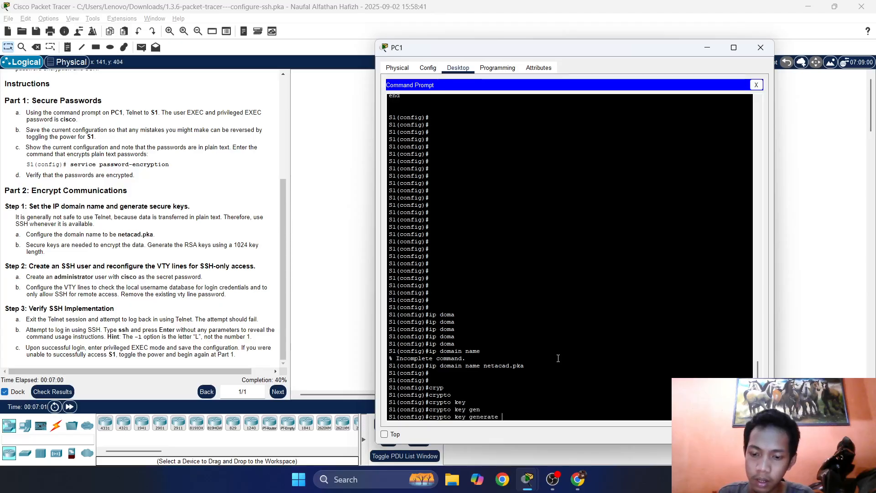
{"action": "type", "text": "rsa"}
{"action": "key", "text": "Return"}
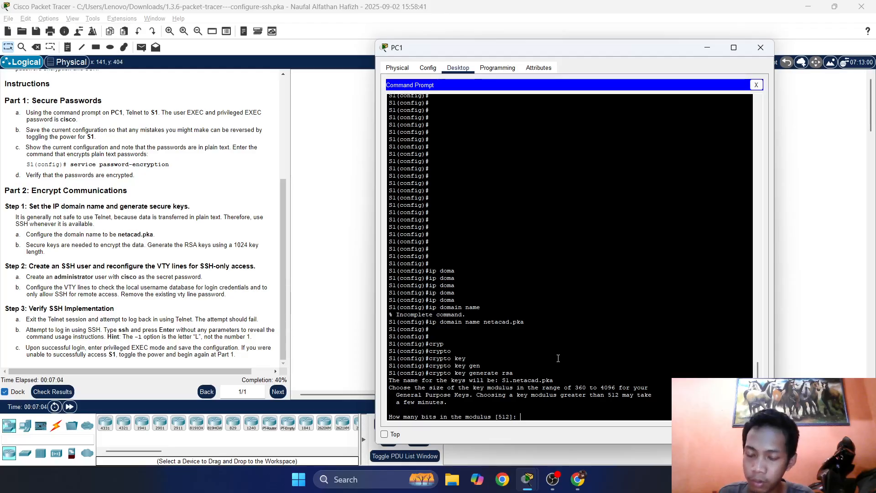
{"action": "type", "text": "10"}
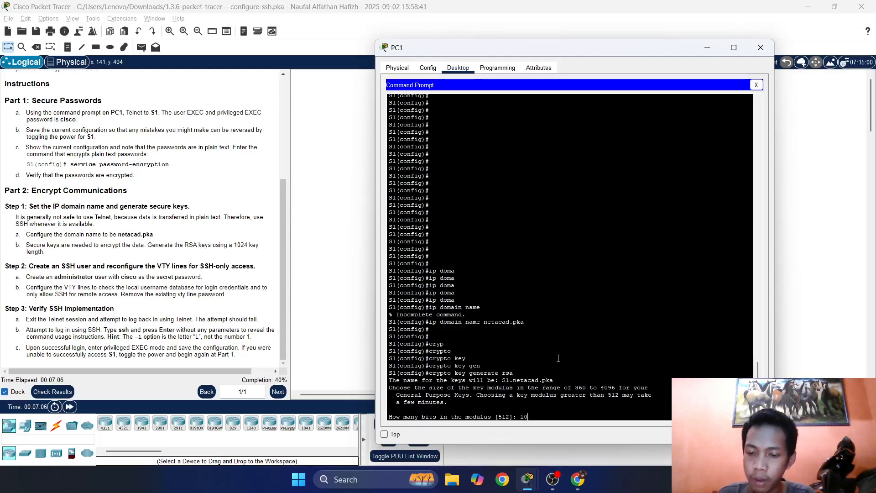
{"action": "type", "text": "24"}
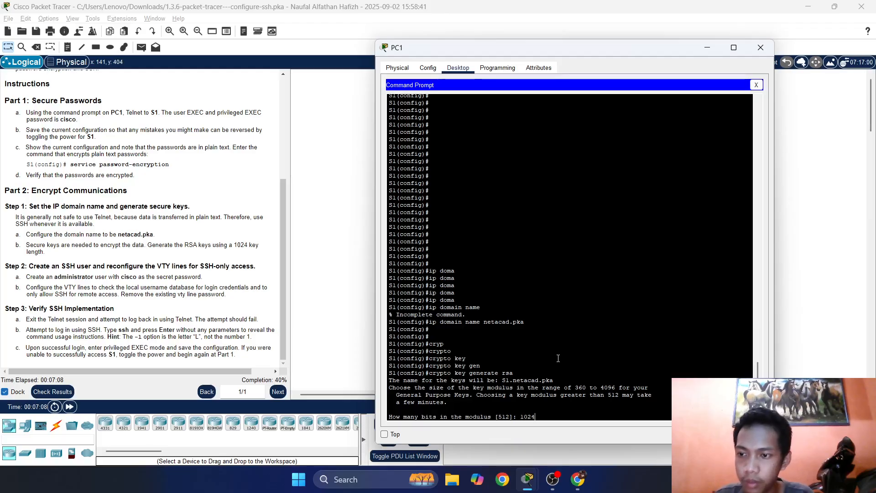
{"action": "key", "text": "Return"}
{"action": "key", "text": "Return"}
{"action": "key", "text": "Return"}
{"action": "key", "text": "Return"}
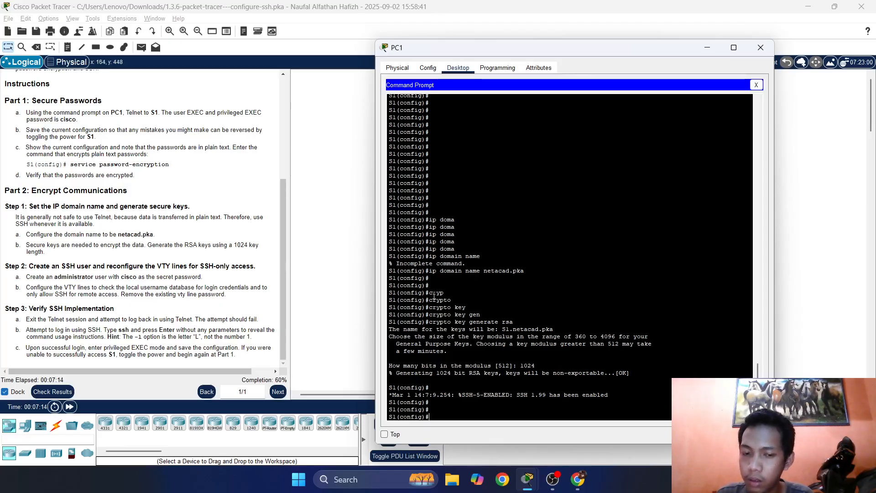
{"action": "key", "text": "Return"}
{"action": "key", "text": "Return"}
{"action": "key", "text": "Return"}
{"action": "key", "text": "Return"}
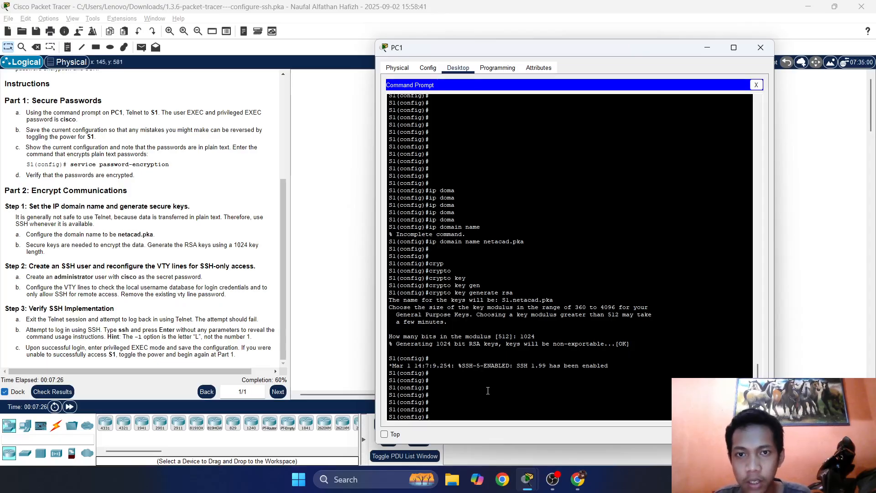
{"action": "key", "text": "alt+Tab"}
{"action": "key", "text": "alt+Tab"}
{"action": "key", "text": "alt+Tab"}
Ask ChatGPT 'how to create user in cisco switch' and scroll through its user-creation steps.
{"action": "key", "text": "Tab"}
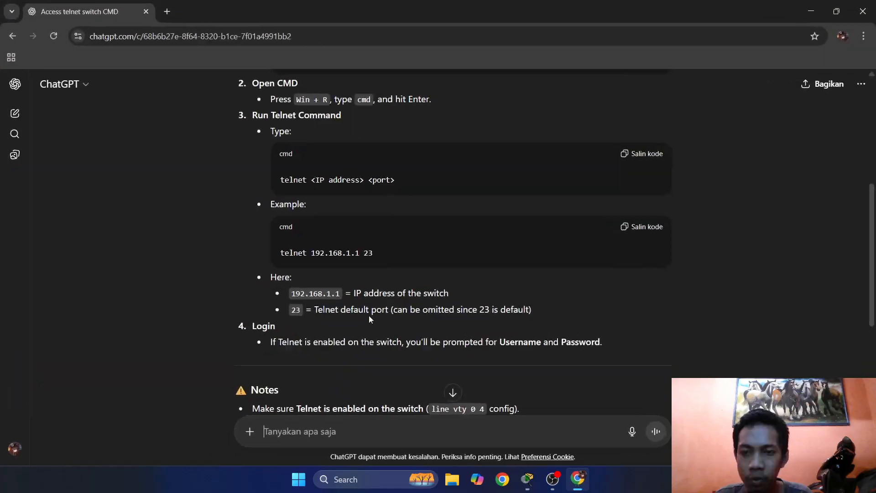
{"action": "type", "text": "how"}
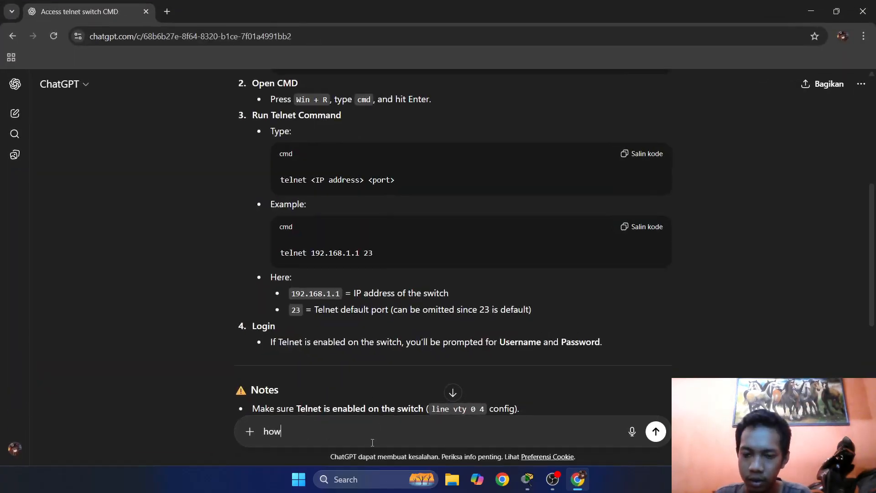
{"action": "type", "text": " to crea"}
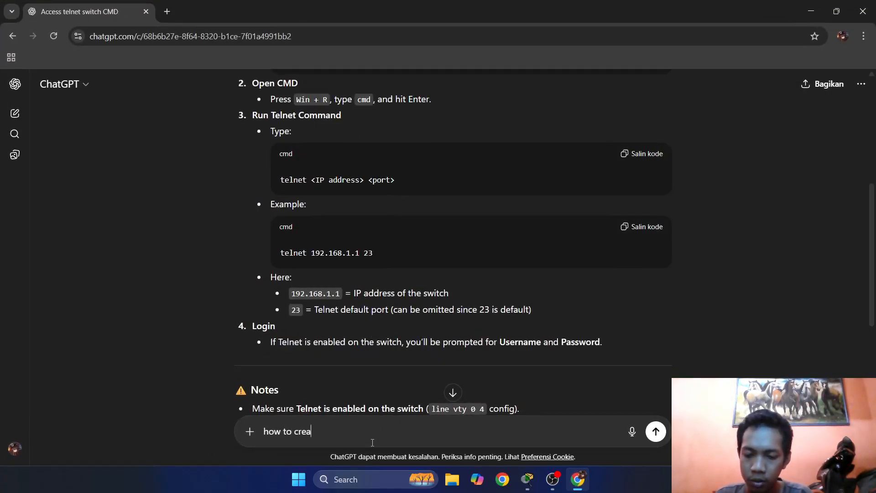
{"action": "type", "text": "te user "}
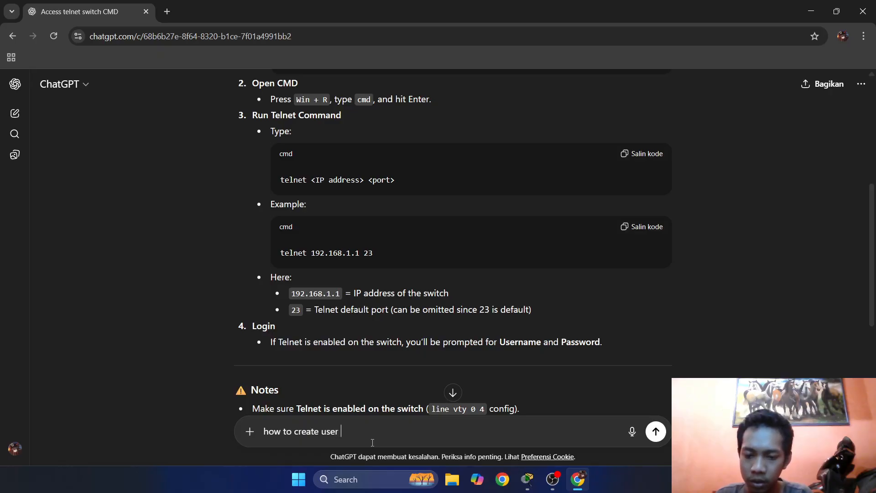
{"action": "type", "text": "in cisco"}
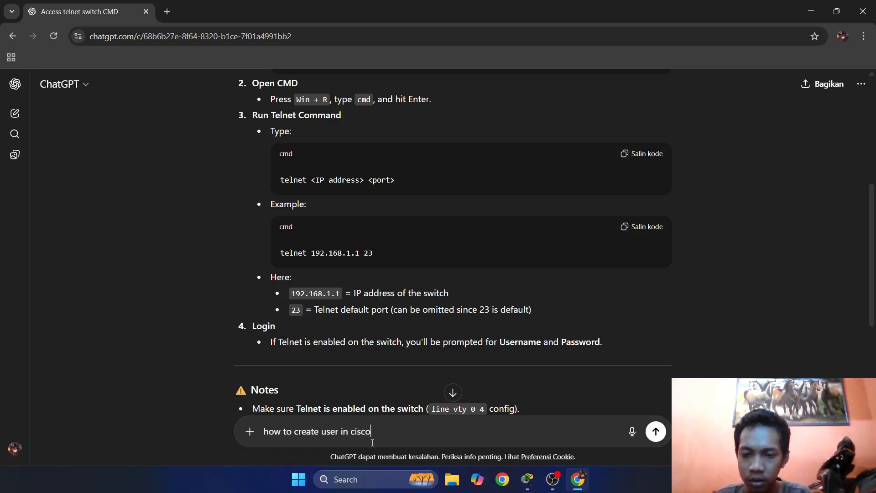
{"action": "type", "text": " switch"}
{"action": "key", "text": "Return"}
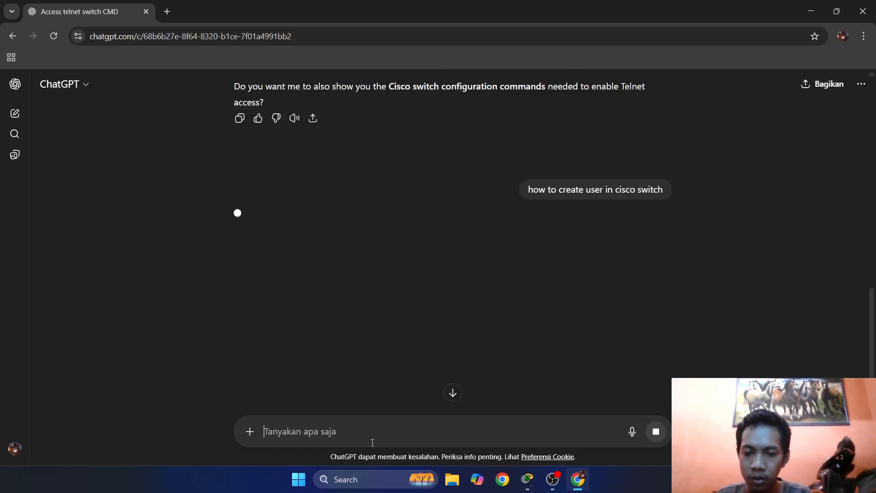
{"action": "key", "text": "alt+Tab"}
{"action": "key", "text": "alt+Tab"}
{"action": "key", "text": "alt+Tab"}
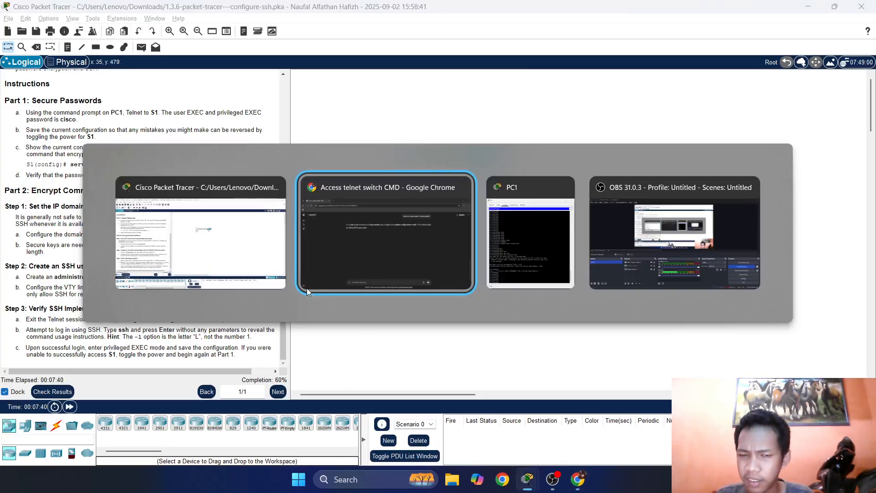
{"action": "key", "text": "alt+Tab"}
{"action": "key", "text": "alt+Tab"}
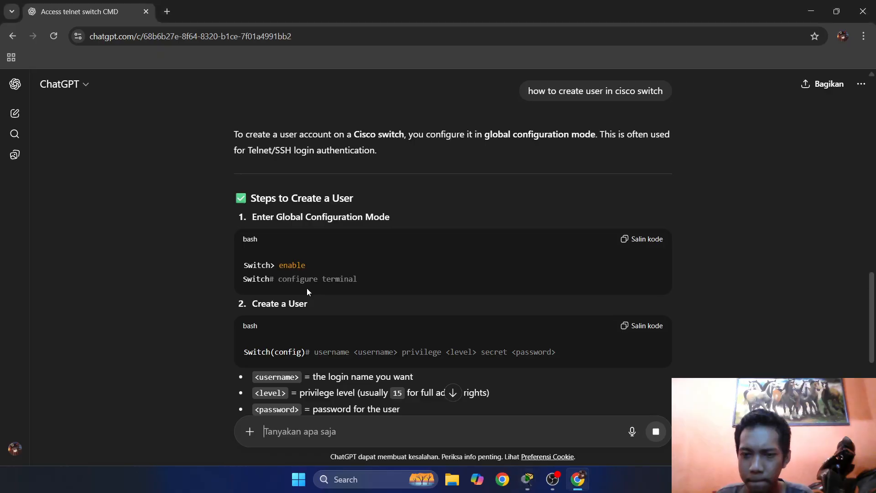
{"action": "scroll", "coordinate": [319, 289], "scroll_direction": "down", "scroll_amount": 4}
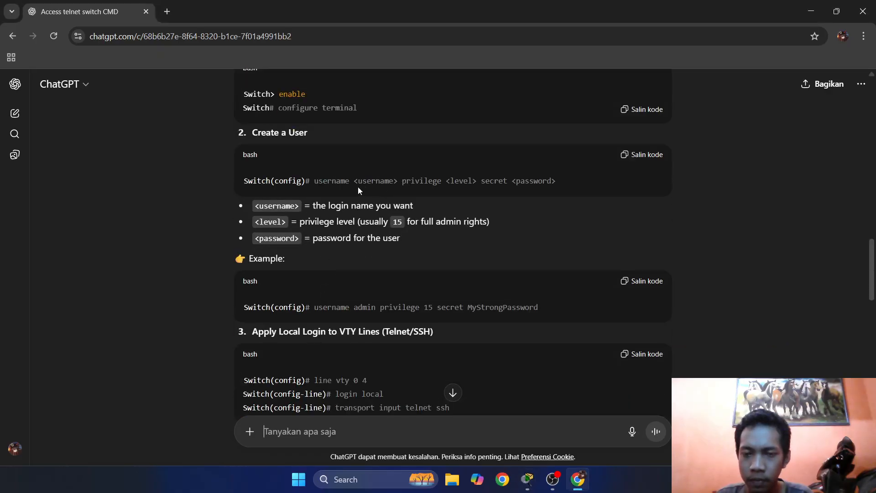
{"action": "key", "text": "alt+Tab"}
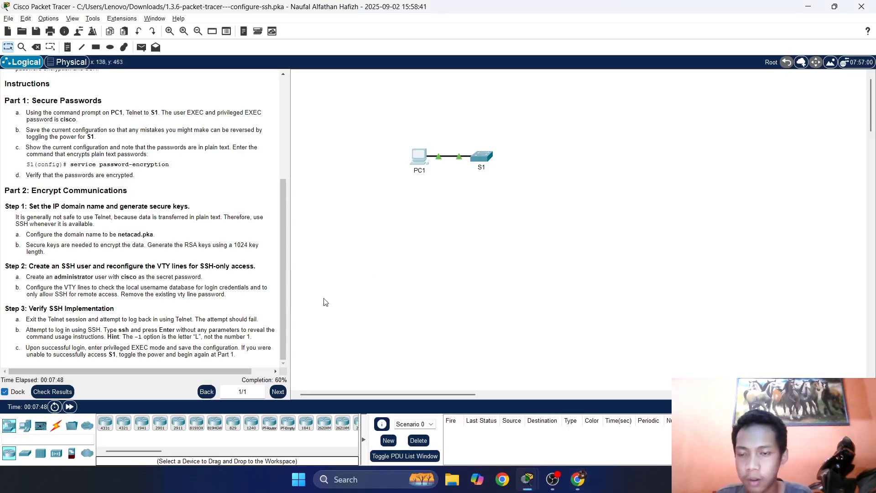
Type 'username administrator' on S1, checking the ChatGPT guide for the privilege 15 syntax.
{"action": "type", "text": "use"}
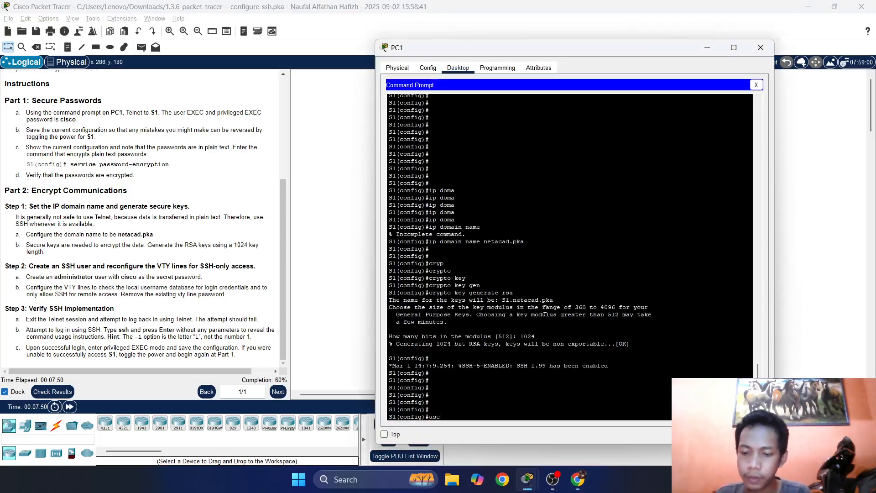
{"action": "type", "text": "rname"}
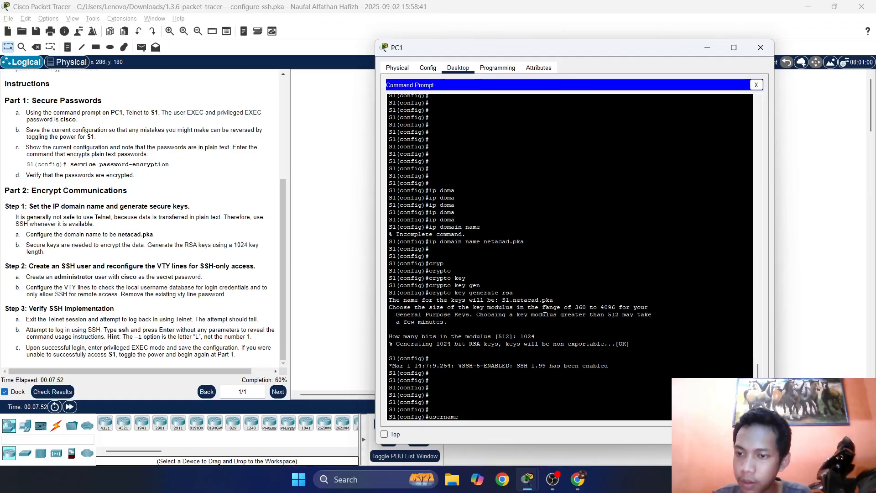
{"action": "key", "text": "alt+Tab"}
{"action": "key", "text": "Tab"}
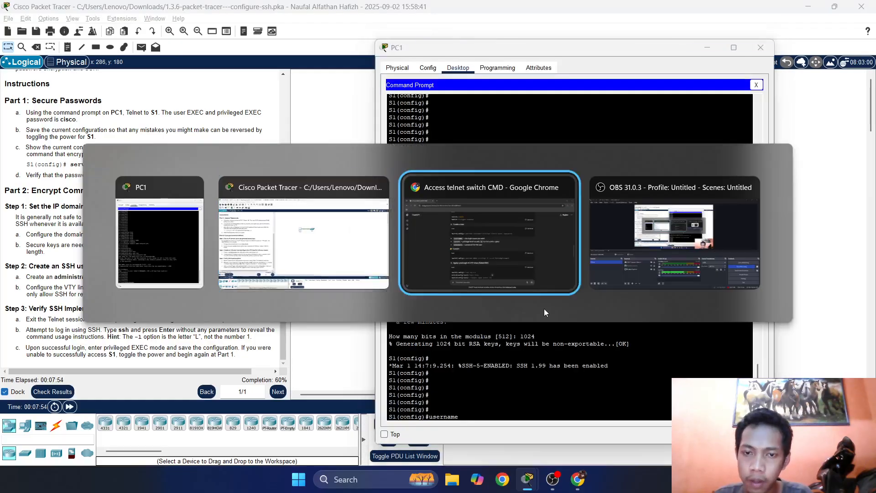
{"action": "key", "text": "alt+Tab"}
{"action": "key", "text": "alt+Tab"}
{"action": "key", "text": "alt+Tab"}
{"action": "key", "text": "Tab"}
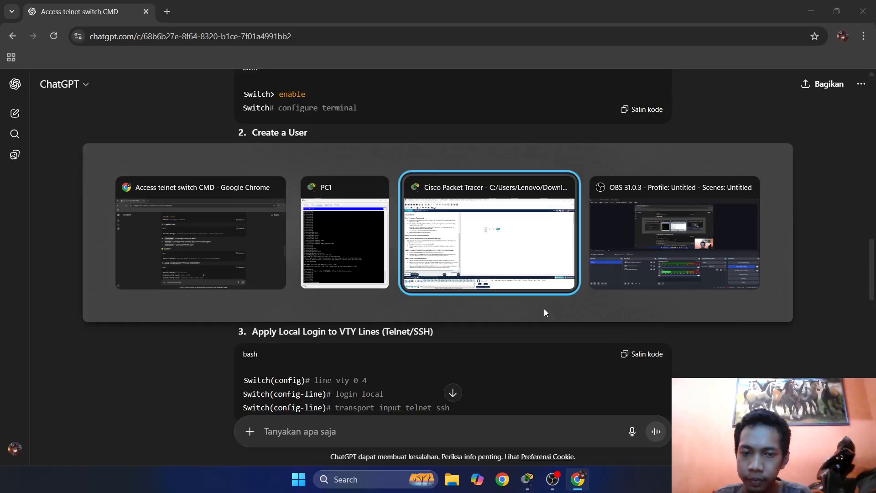
{"action": "key", "text": "alt+Tab"}
{"action": "key", "text": "alt+Tab"}
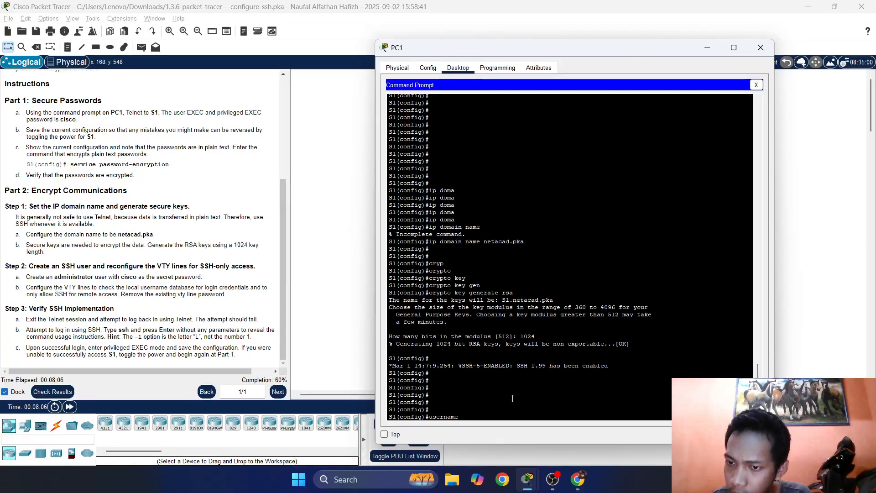
{"action": "type", "text": "admi"}
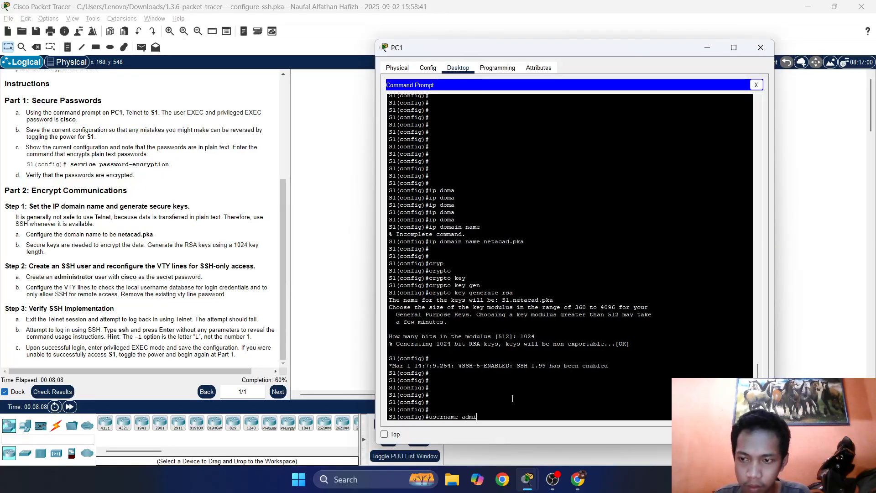
{"action": "type", "text": "nistrator"}
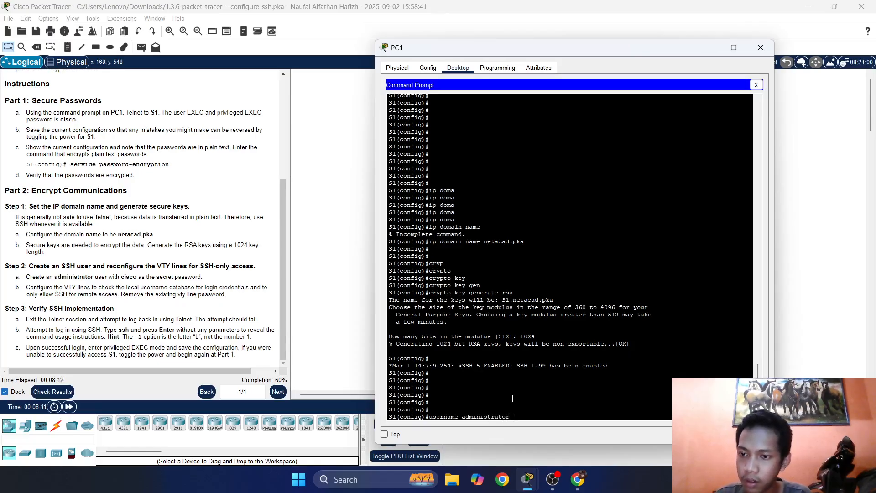
{"action": "key", "text": "alt+Tab"}
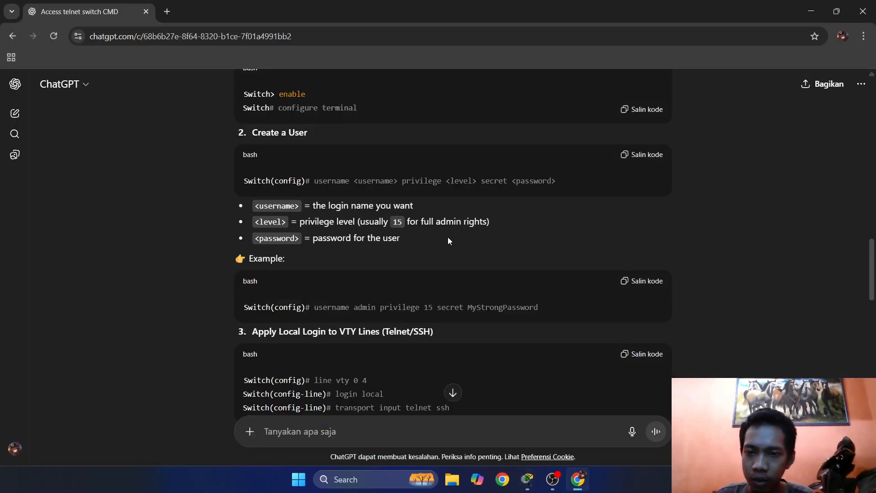
{"action": "mouse_move", "coordinate": [389, 221]}
{"action": "left_mouse_down"}
{"action": "mouse_move", "coordinate": [424, 222]}
{"action": "mouse_move", "coordinate": [403, 221]}
{"action": "left_mouse_up"}
{"action": "left_click", "coordinate": [422, 222]}
{"action": "left_click", "coordinate": [424, 224]}
{"action": "left_click", "coordinate": [416, 221]}
{"action": "key", "text": "alt+Tab"}
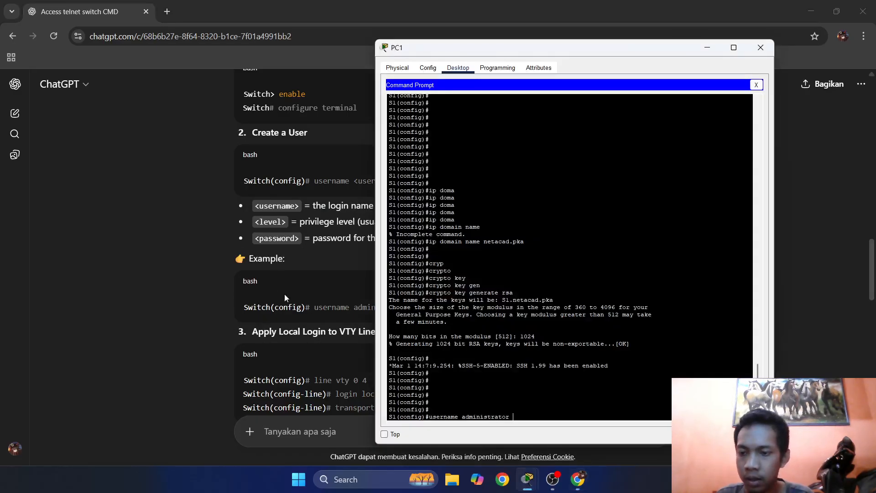
{"action": "key", "text": "alt+Tab"}
{"action": "key", "text": "alt+Tab"}
{"action": "key", "text": "Tab"}
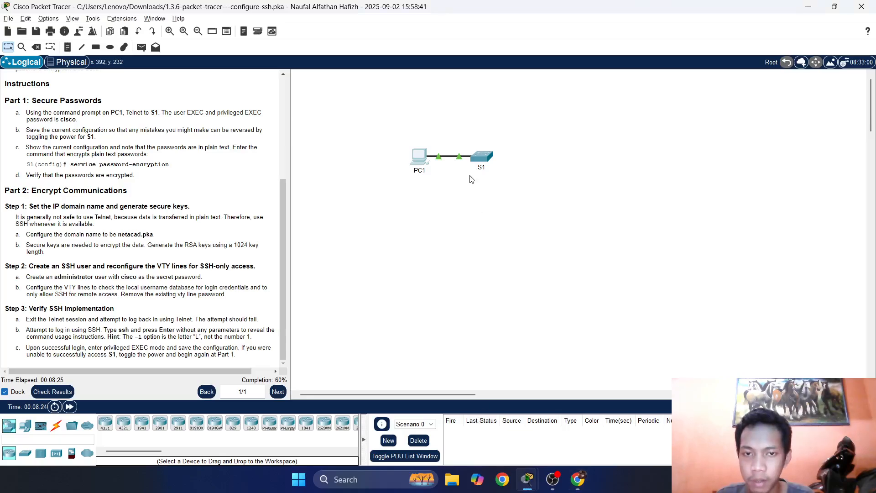
Finish the command with privilege 15 and the lab secret password, and run it.
{"action": "left_click", "coordinate": [424, 163]}
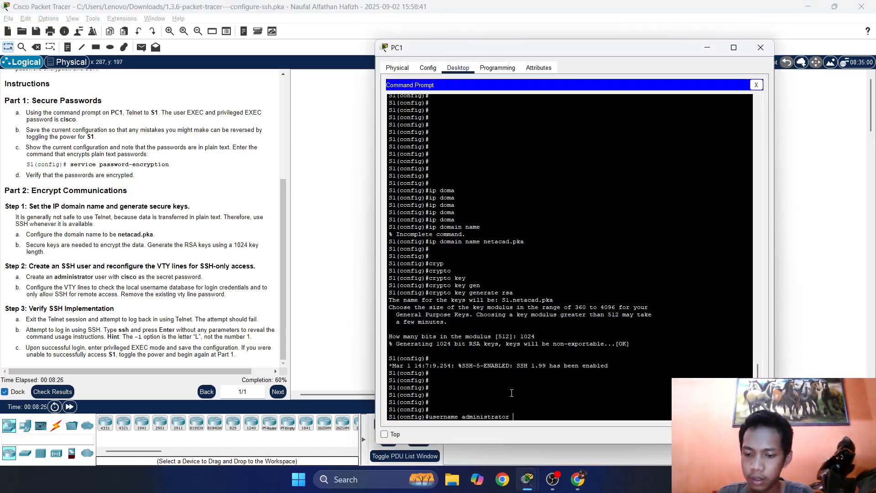
{"action": "type", "text": "priv"}
{"action": "key", "text": "Tab"}
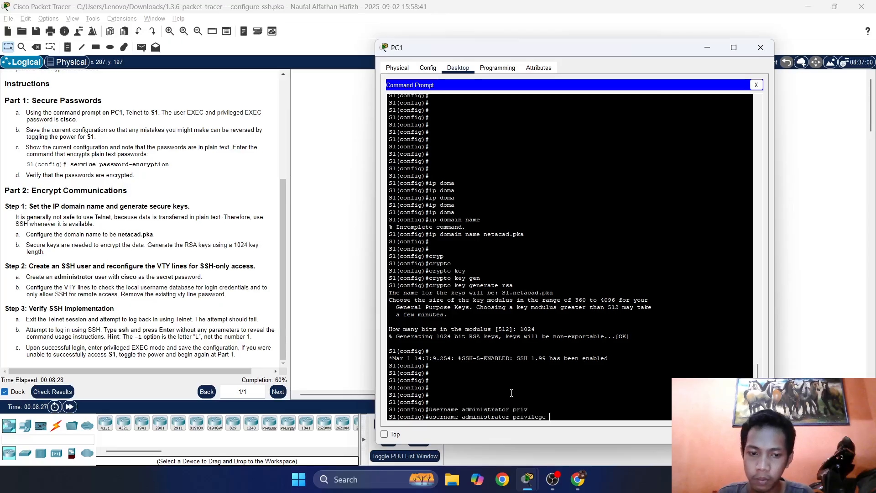
{"action": "type", "text": "15 "}
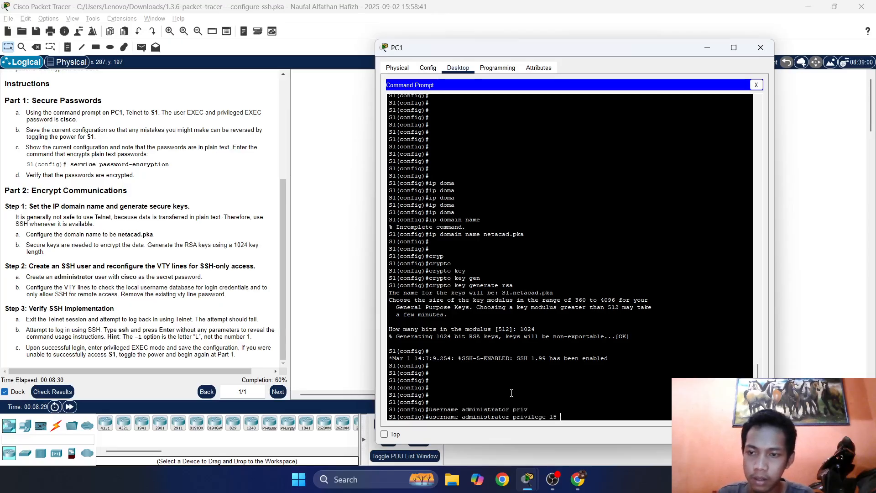
{"action": "type", "text": "secret "}
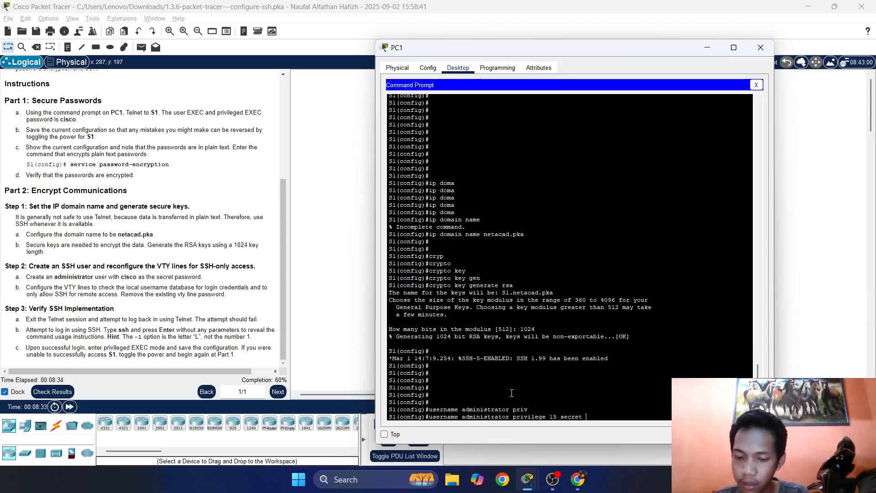
{"action": "type", "text": "cisco"}
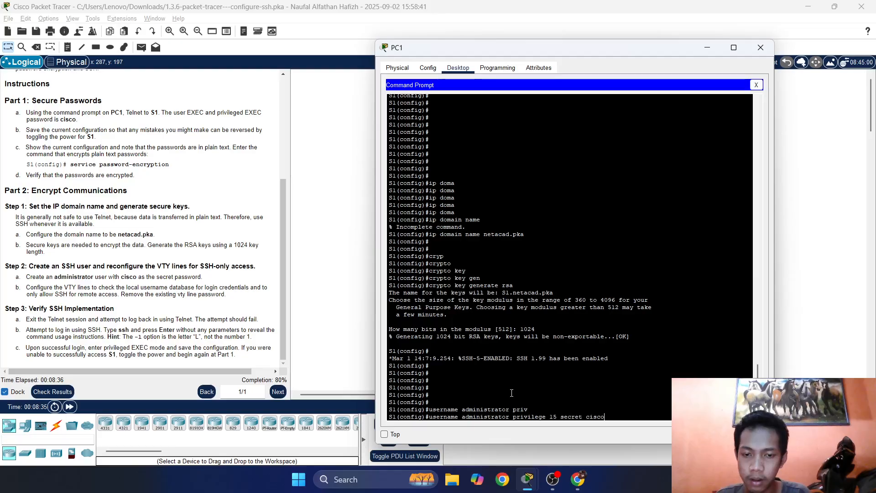
{"action": "key", "text": "Return"}
{"action": "key", "text": "Return"}
{"action": "key", "text": "Return"}
{"action": "key", "text": "Return"}
{"action": "key", "text": "Return"}
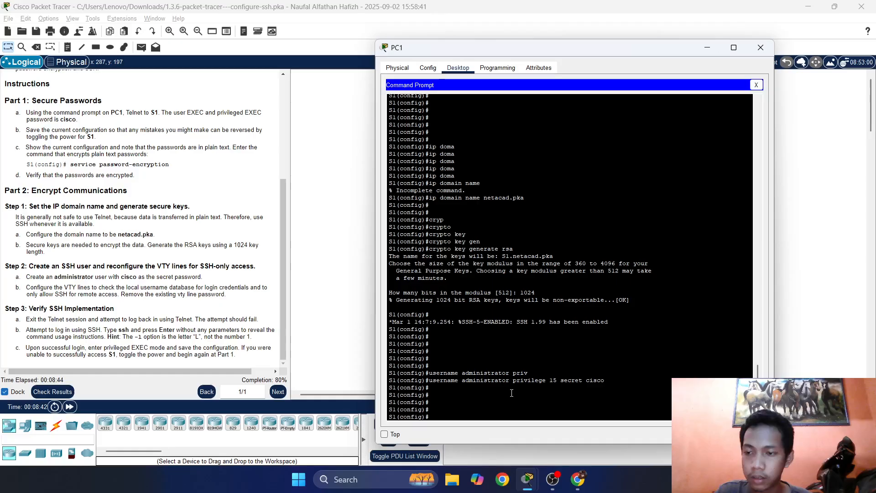
Enter line vty 0 15 and set transport input ssh on those lines.
{"action": "type", "text": "line"}
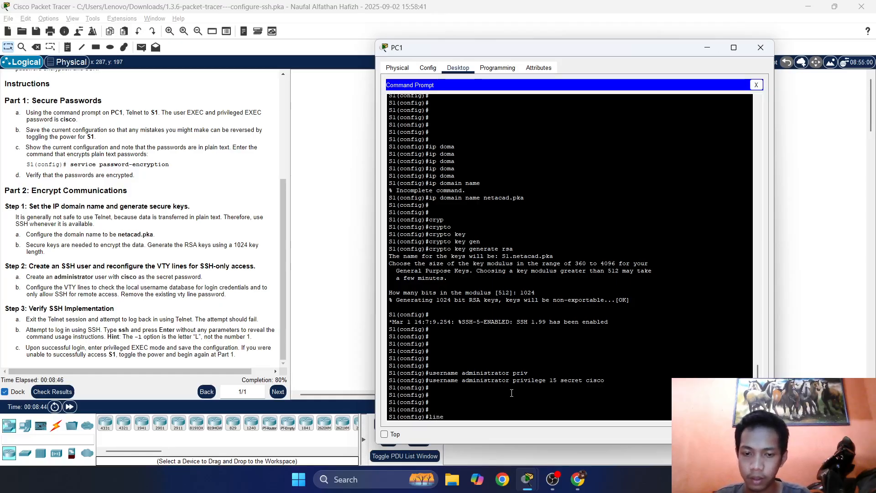
{"action": "type", "text": " vty"}
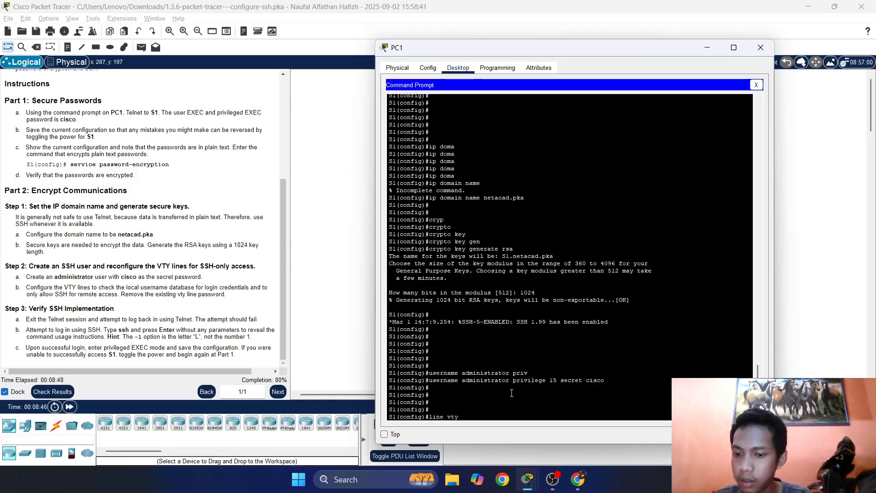
{"action": "type", "text": " 0 15"}
{"action": "key", "text": "Return"}
{"action": "key", "text": "Return"}
{"action": "key", "text": "Return"}
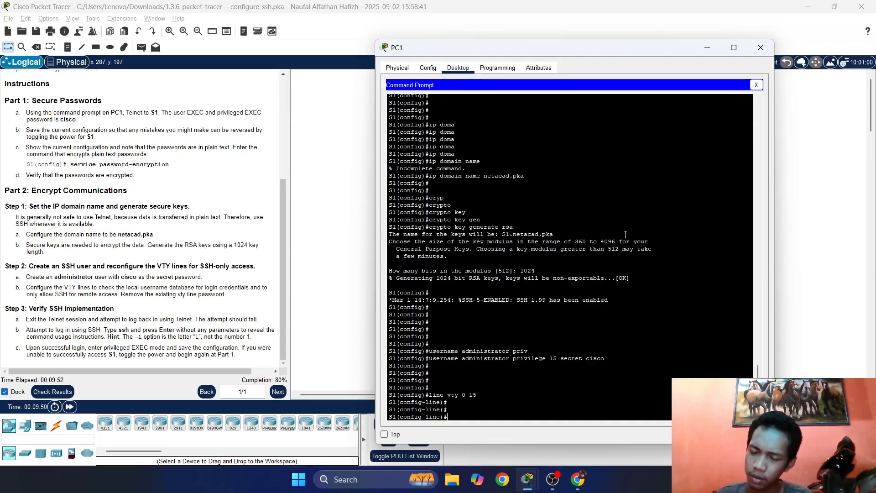
{"action": "type", "text": "ranspo"}
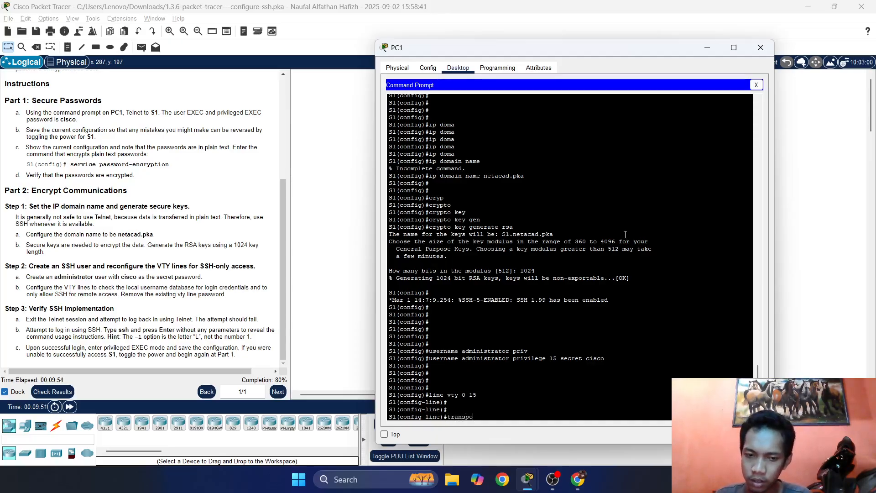
{"action": "type", "text": "rt "}
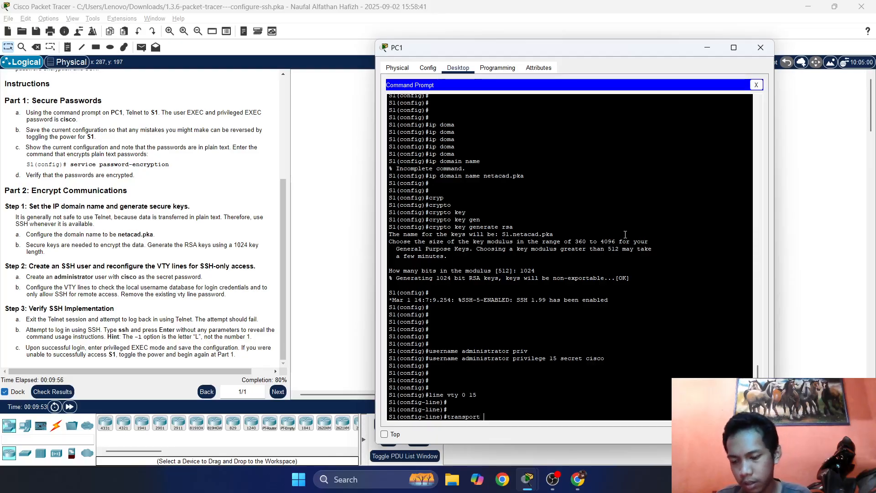
{"action": "type", "text": "input ssh"}
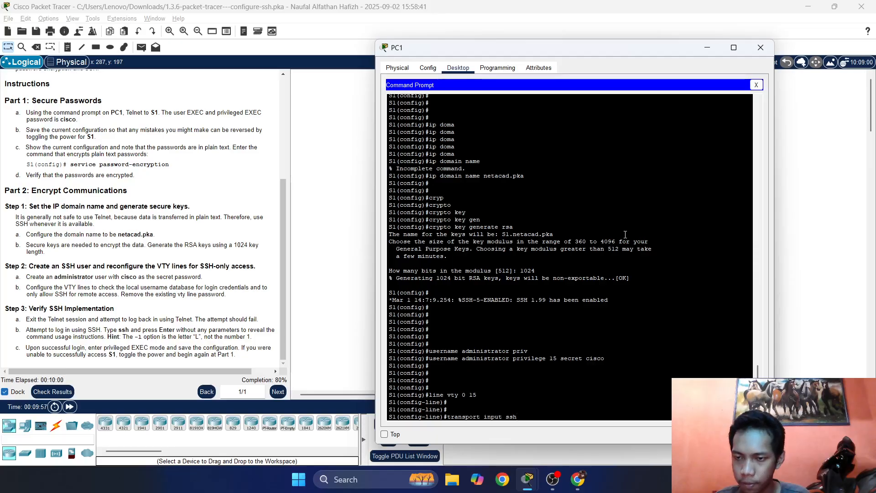
{"action": "key", "text": "Return"}
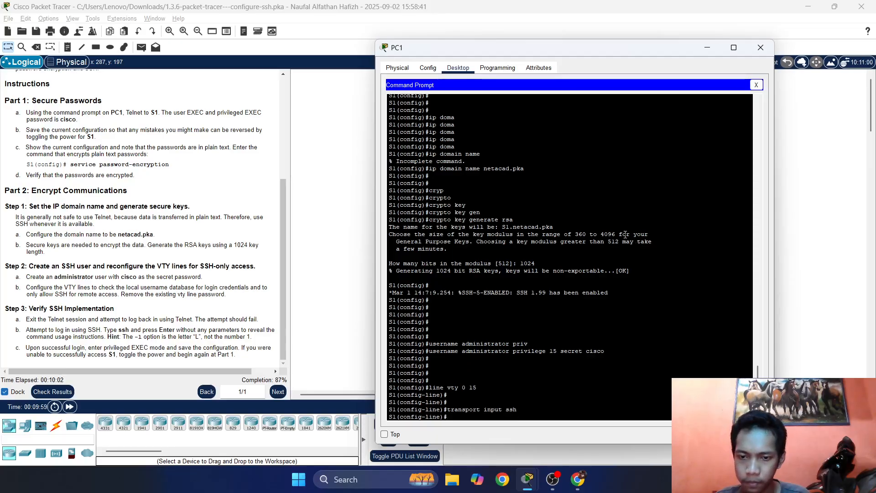
Check results, inspect the Transport Input assessment item, and widen the instructions panel.
{"action": "left_click", "coordinate": [62, 387]}
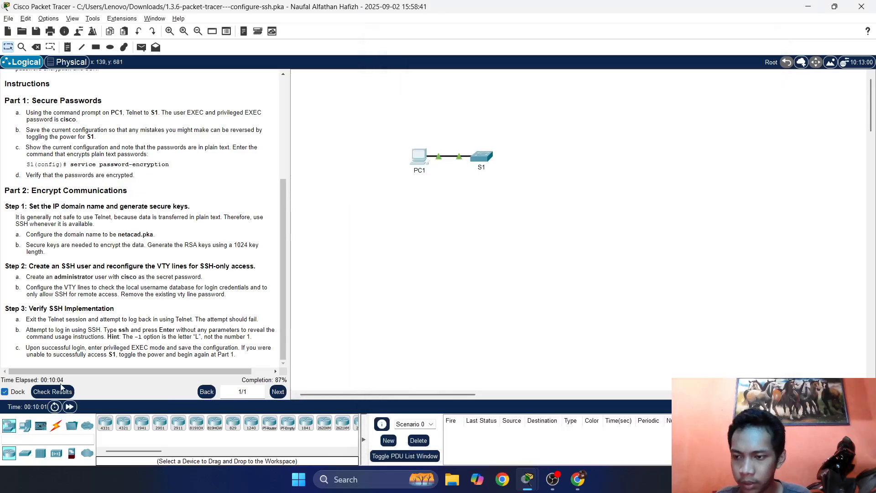
{"action": "left_click", "coordinate": [77, 72]}
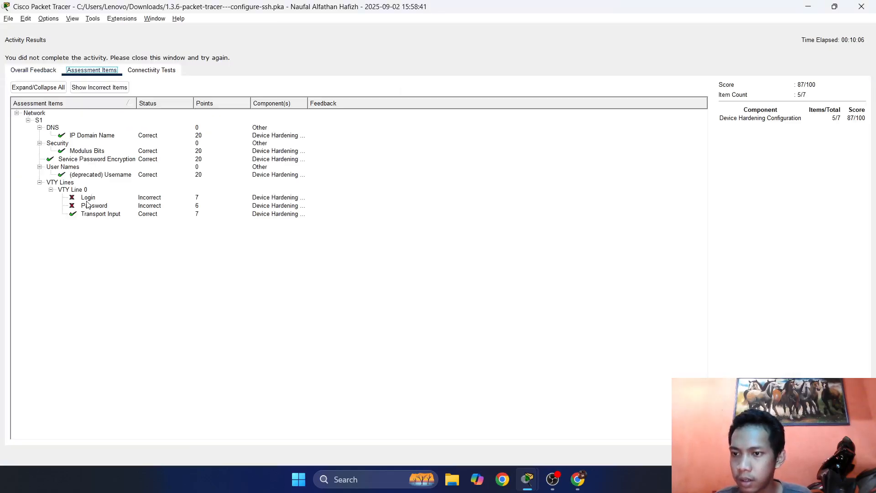
{"action": "left_click", "coordinate": [97, 215]}
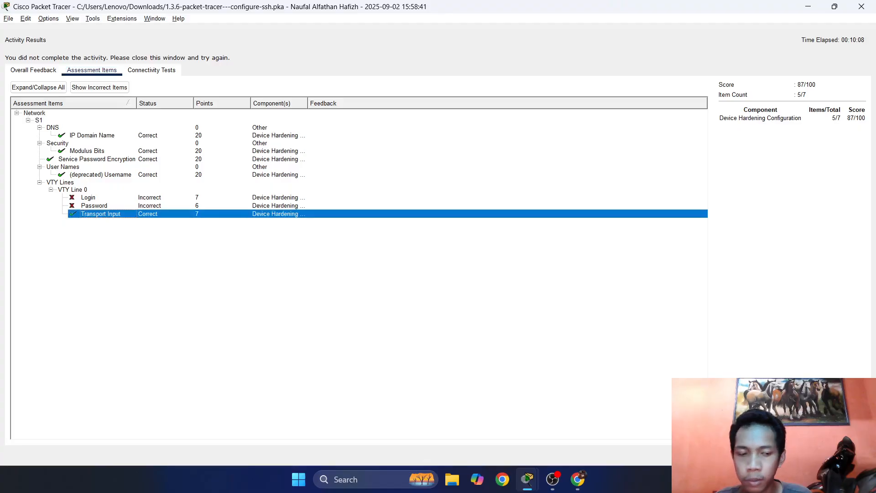
{"action": "left_click", "coordinate": [851, 455]}
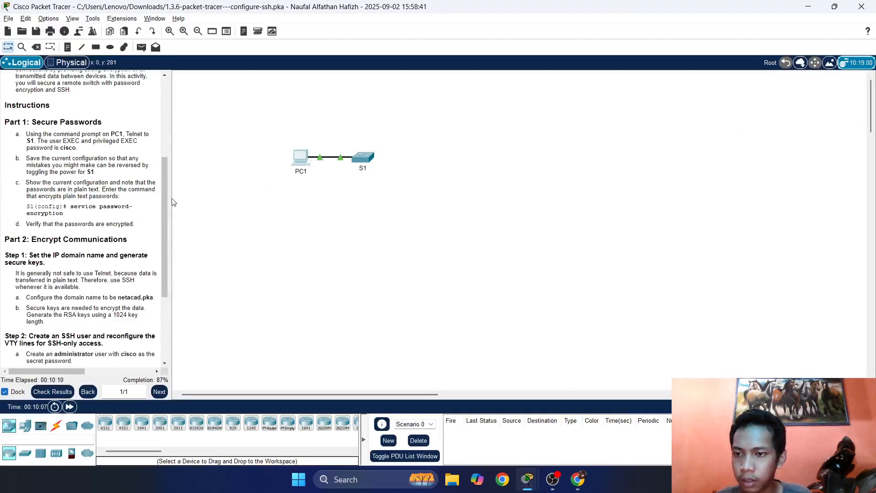
{"action": "left_click_drag", "start_coordinate": [171, 198], "coordinate": [234, 195]}
{"action": "left_click", "coordinate": [358, 158]}
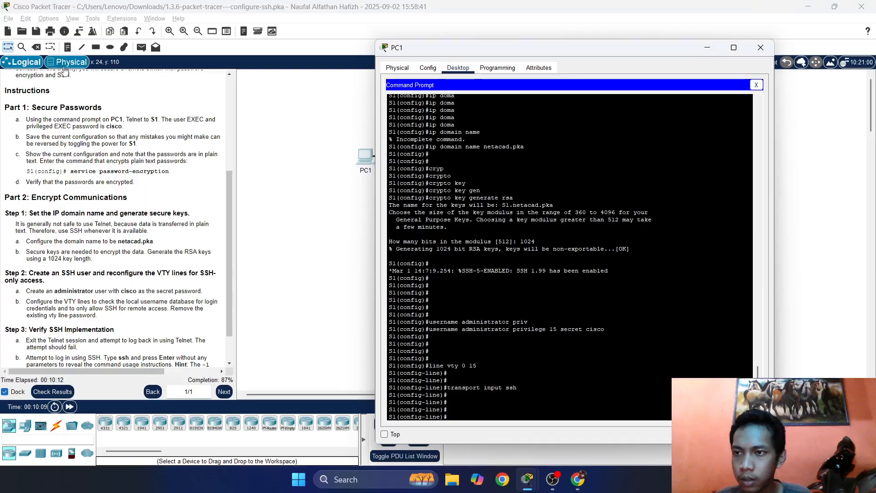
Recheck the scored assessment items at 87%, widen the instructions panel further, and read the VTY line step.
{"action": "left_click", "coordinate": [52, 392]}
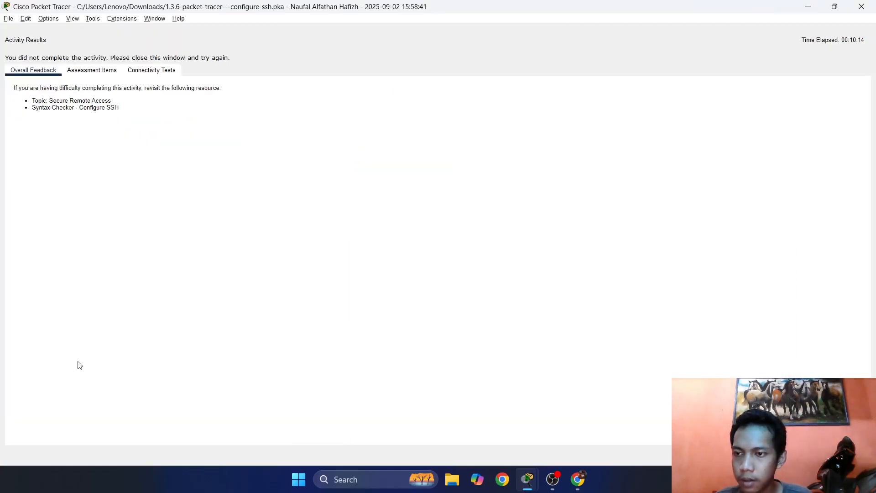
{"action": "left_click", "coordinate": [84, 69]}
{"action": "left_click", "coordinate": [855, 455]}
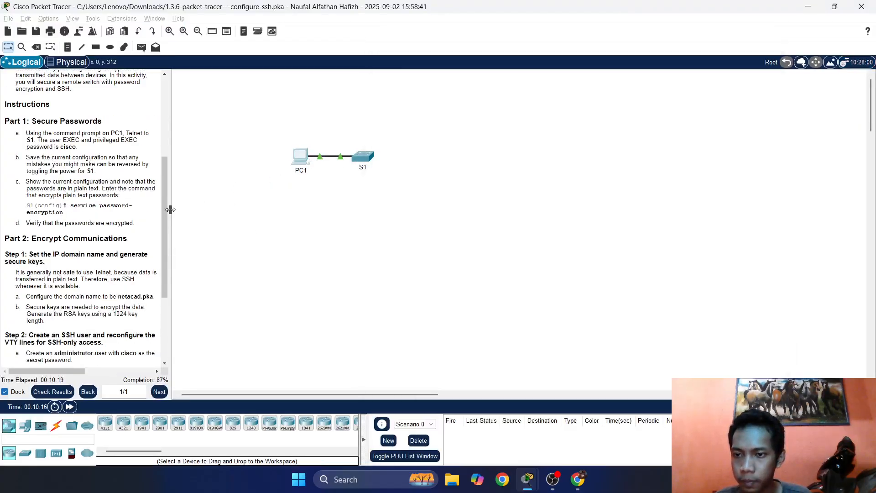
{"action": "left_click_drag", "start_coordinate": [170, 208], "coordinate": [280, 228]}
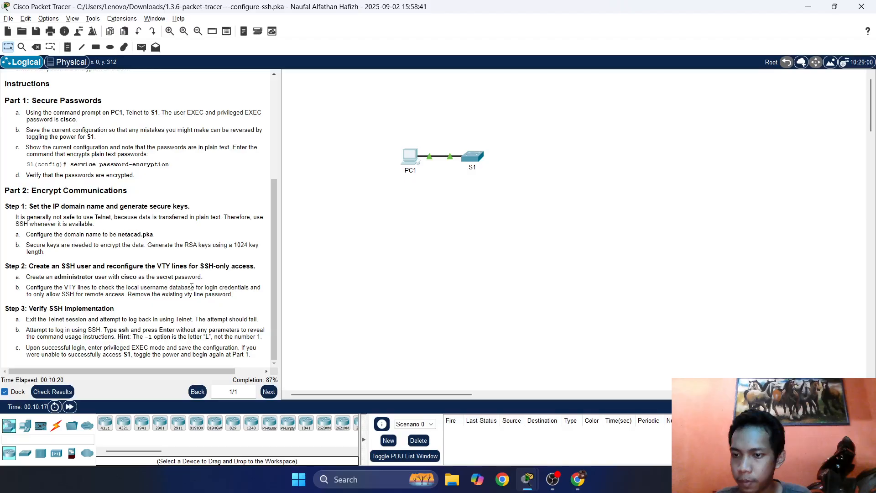
{"action": "left_click", "coordinate": [416, 168]}
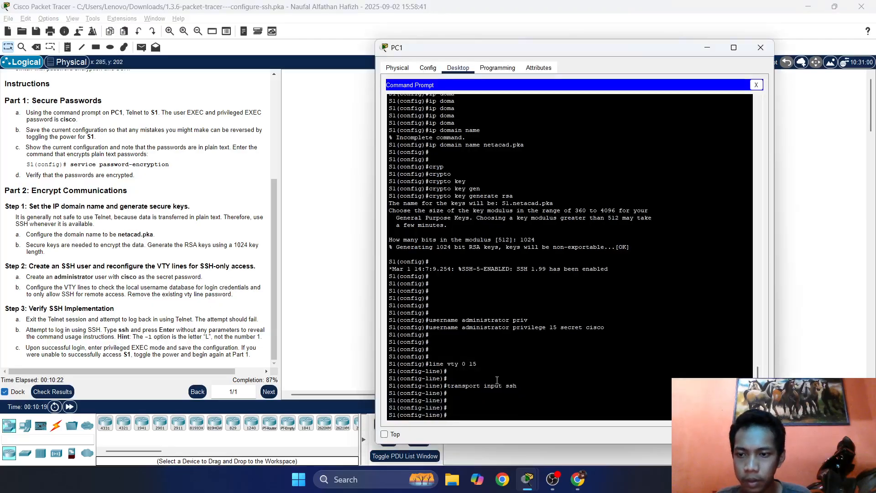
{"action": "key", "text": "Return"}
{"action": "key", "text": "Return"}
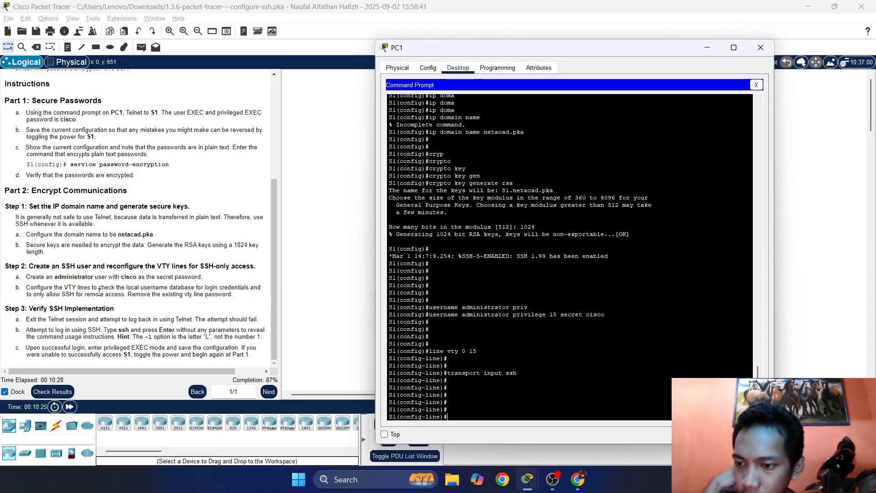
{"action": "left_click_drag", "start_coordinate": [55, 287], "coordinate": [128, 287]}
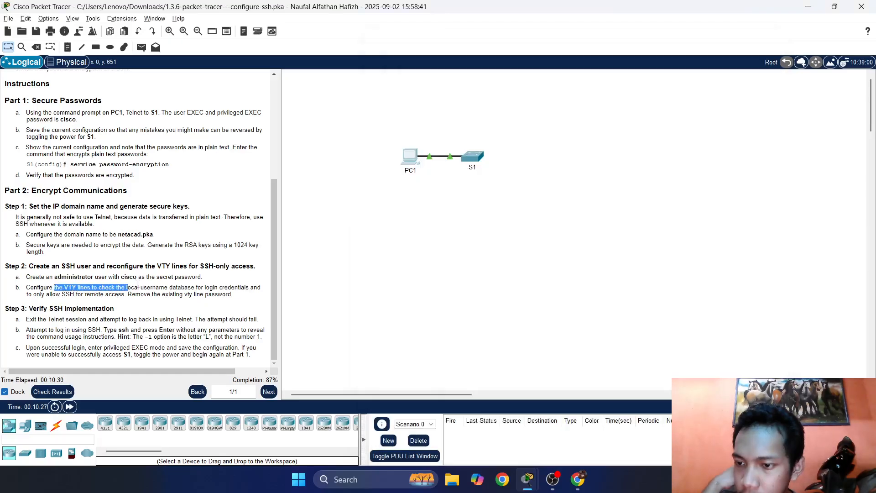
{"action": "left_click", "coordinate": [414, 154]}
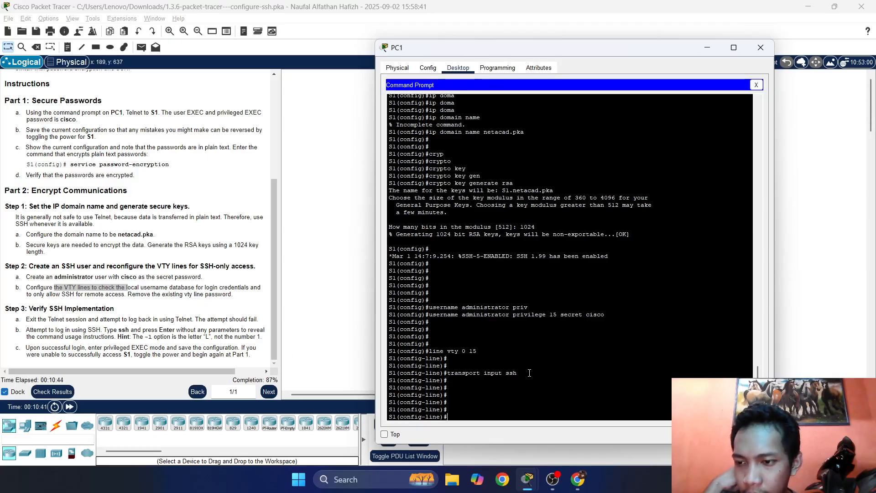
{"action": "left_click_drag", "start_coordinate": [529, 372], "coordinate": [457, 369]}
{"action": "double_click", "coordinate": [449, 373]}
{"action": "left_click", "coordinate": [516, 373]}
{"action": "left_click", "coordinate": [455, 370]}
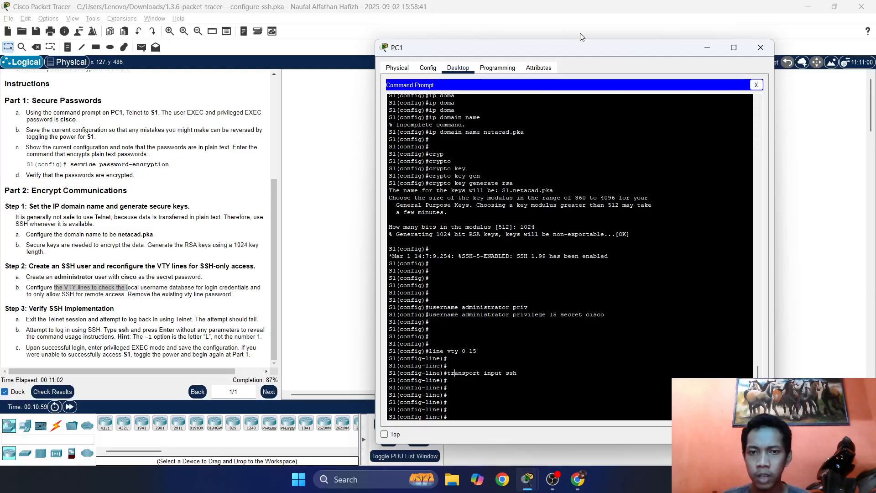
{"action": "scroll", "coordinate": [587, 172], "scroll_direction": "up", "scroll_amount": 15}
{"action": "scroll", "coordinate": [586, 187], "scroll_direction": "down", "scroll_amount": 3}
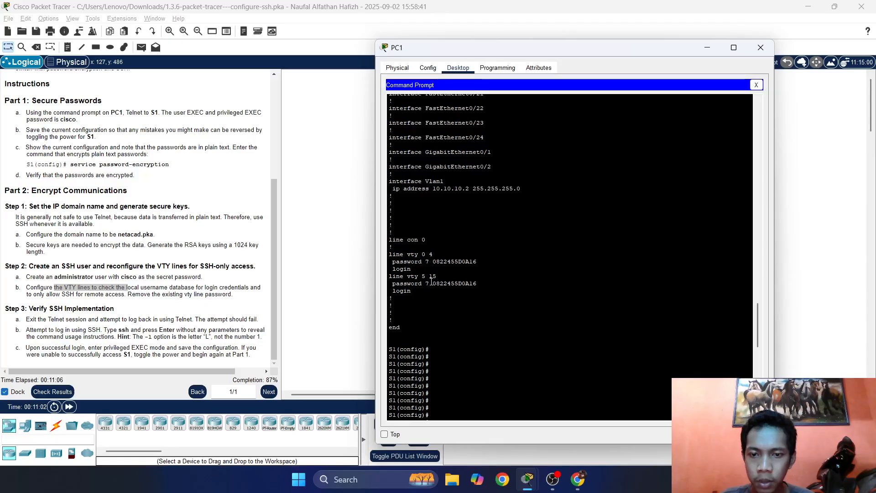
{"action": "scroll", "coordinate": [523, 281], "scroll_direction": "down", "scroll_amount": 12}
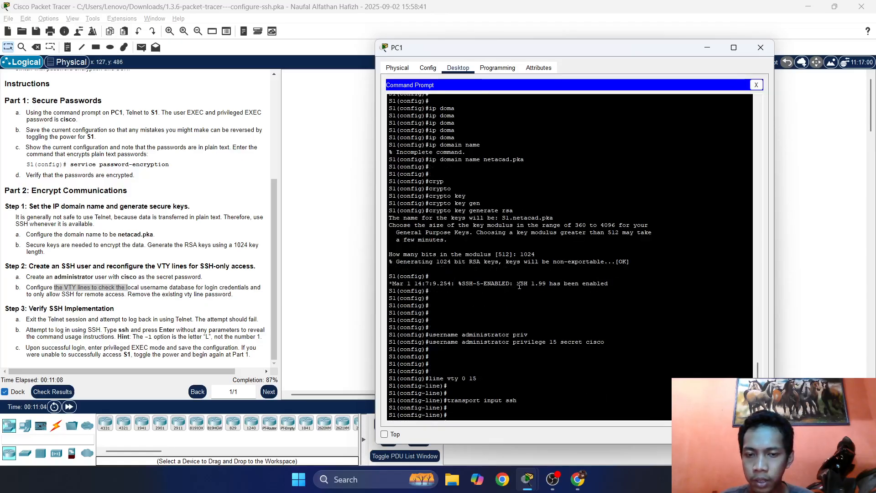
{"action": "scroll", "coordinate": [548, 402], "scroll_direction": "down", "scroll_amount": 1}
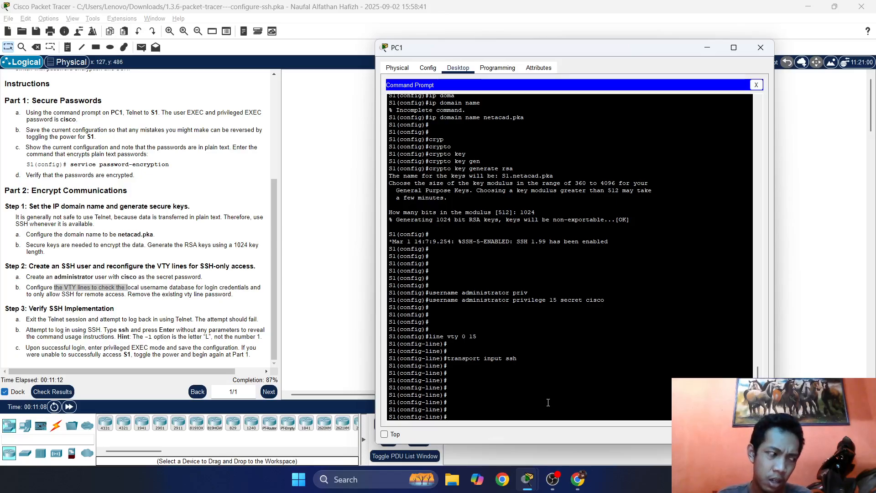
Remove the VTY line password with 'no password' and type 'no login'.
{"action": "type", "text": "no"}
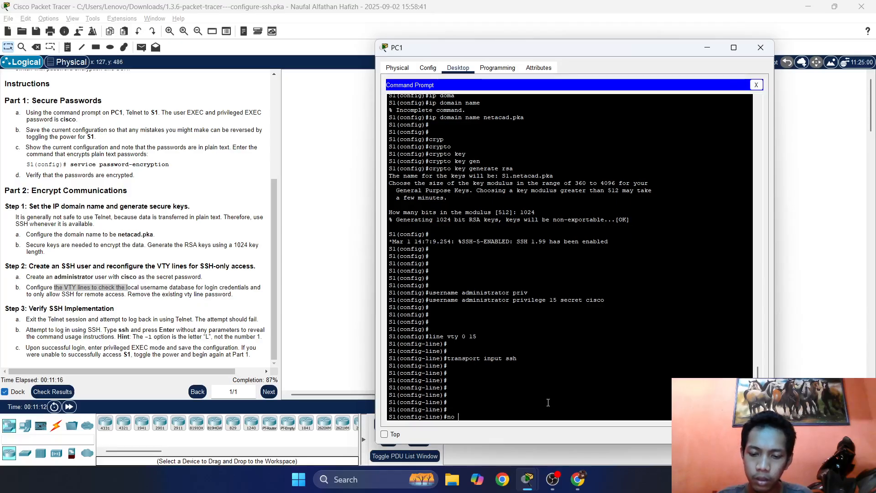
{"action": "type", "text": " password c"}
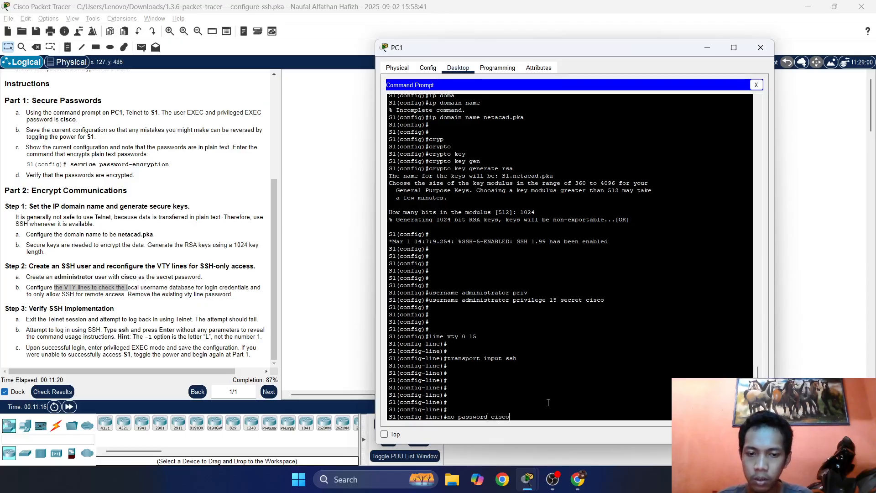
{"action": "type", "text": "isco"}
{"action": "key", "text": "Return"}
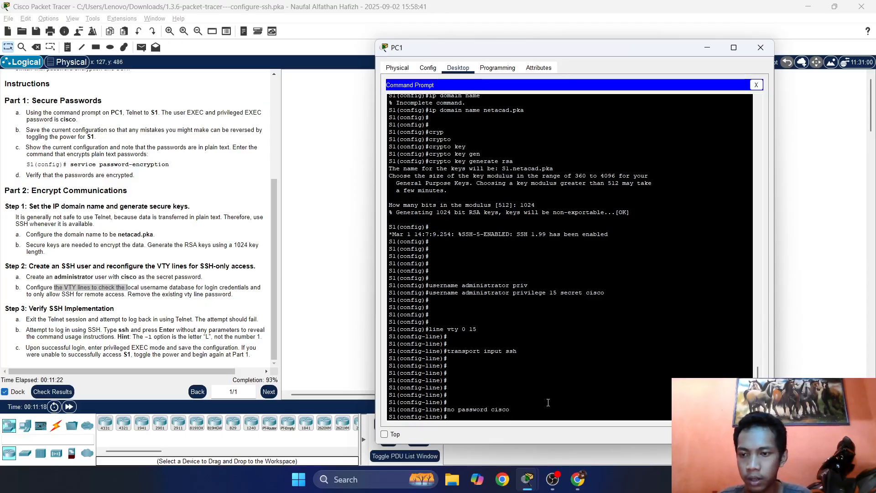
{"action": "type", "text": "no gi"}
{"action": "key", "text": "BackSpace"}
{"action": "key", "text": "BackSpace"}
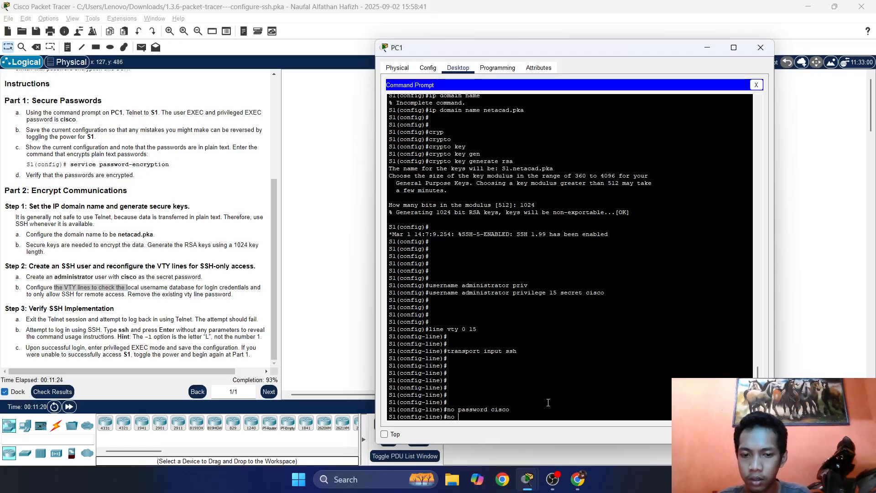
{"action": "type", "text": "login"}
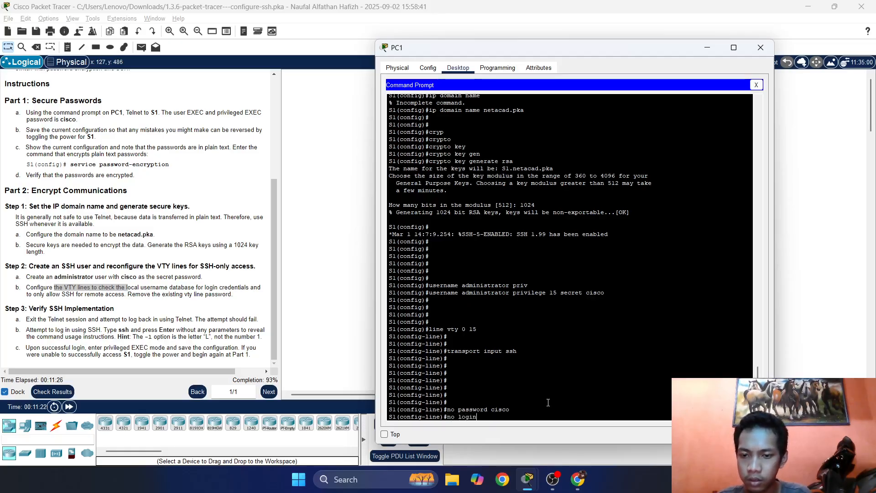
{"action": "scroll", "coordinate": [548, 402], "scroll_direction": "up", "scroll_amount": 5}
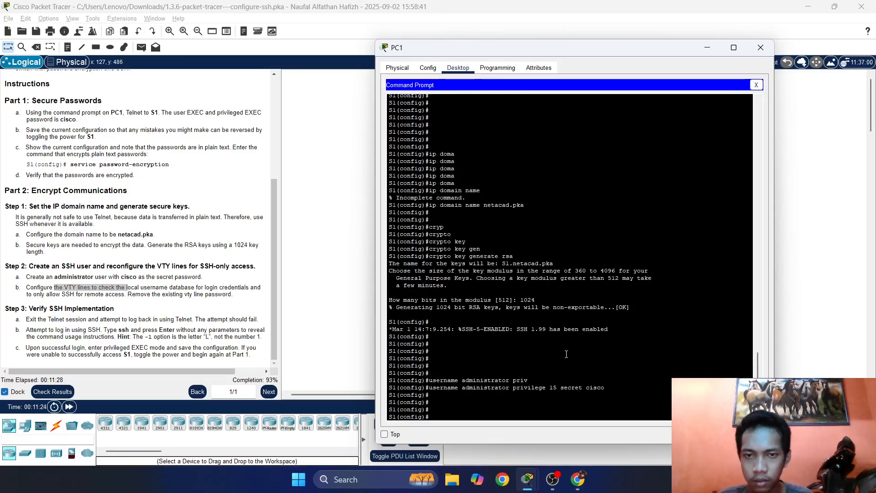
{"action": "scroll", "coordinate": [566, 354], "scroll_direction": "up", "scroll_amount": 10}
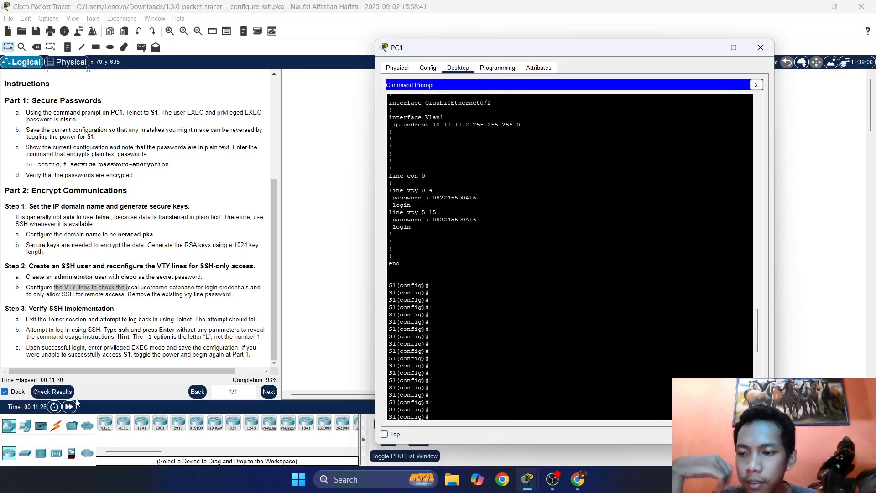
{"action": "scroll", "coordinate": [520, 333], "scroll_direction": "down", "scroll_amount": 10}
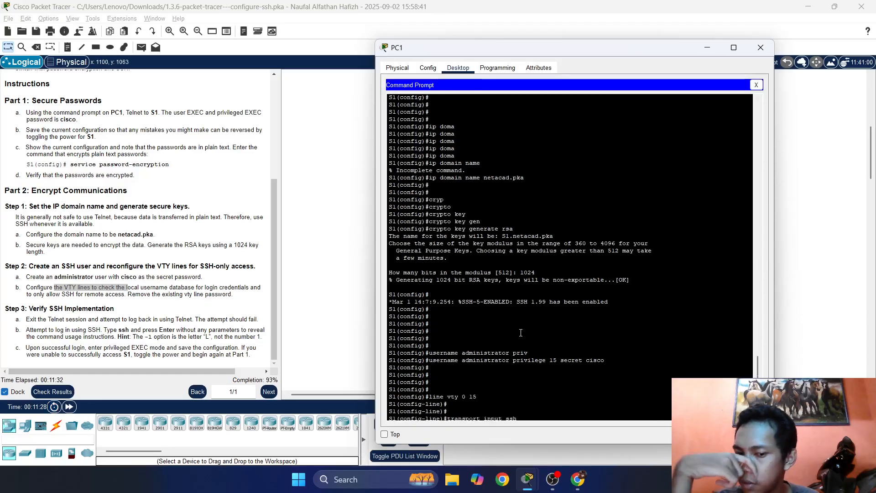
{"action": "scroll", "coordinate": [521, 333], "scroll_direction": "down", "scroll_amount": 4}
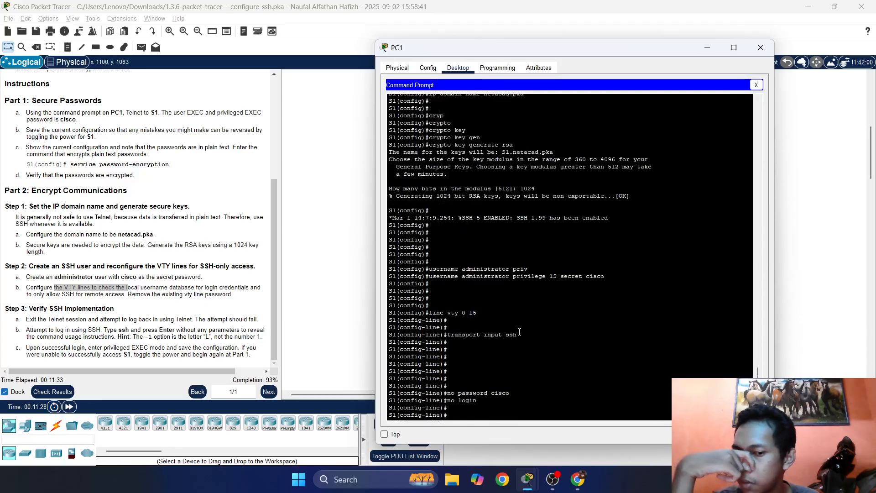
Review the 93/100 assessment showing VTY Login incorrect, then close the results.
{"action": "left_click", "coordinate": [52, 391]}
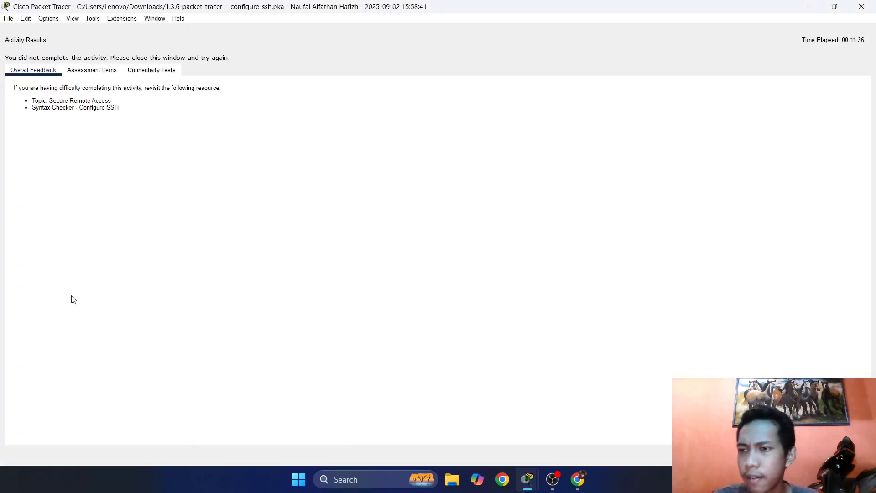
{"action": "left_click", "coordinate": [95, 71]}
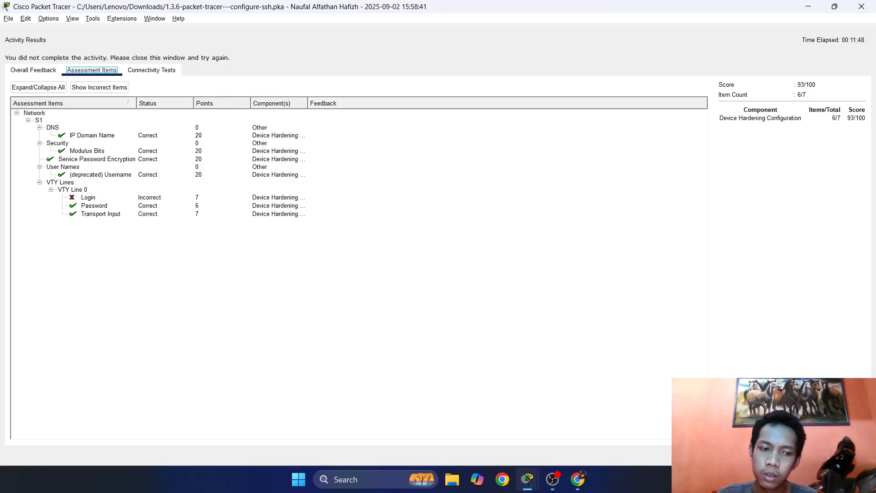
{"action": "left_click", "coordinate": [852, 455]}
{"action": "left_click", "coordinate": [528, 479]}
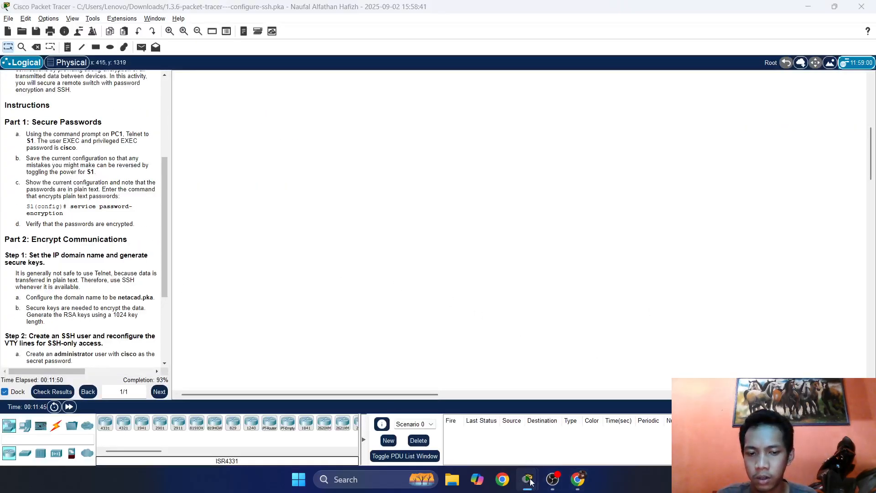
Enter login local on S1's VTY lines, reaching 100% completion.
{"action": "left_click", "coordinate": [592, 433]}
{"action": "left_click", "coordinate": [529, 393]}
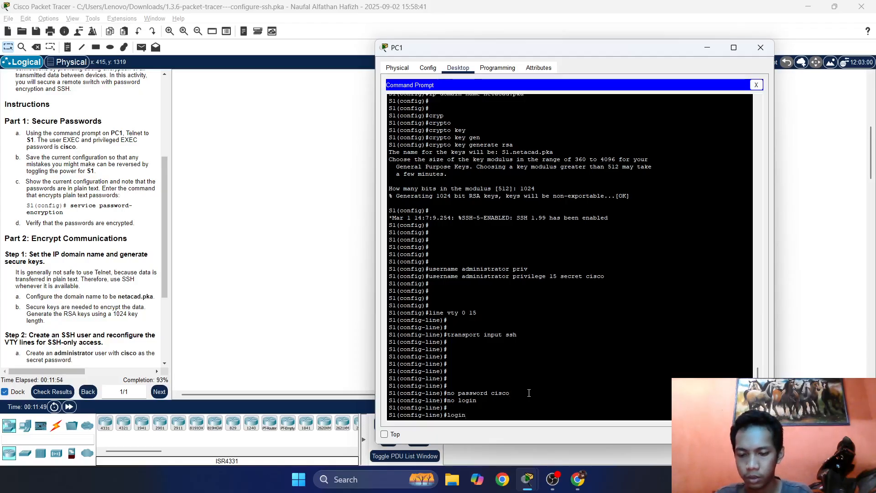
{"action": "type", "text": "lobcal"}
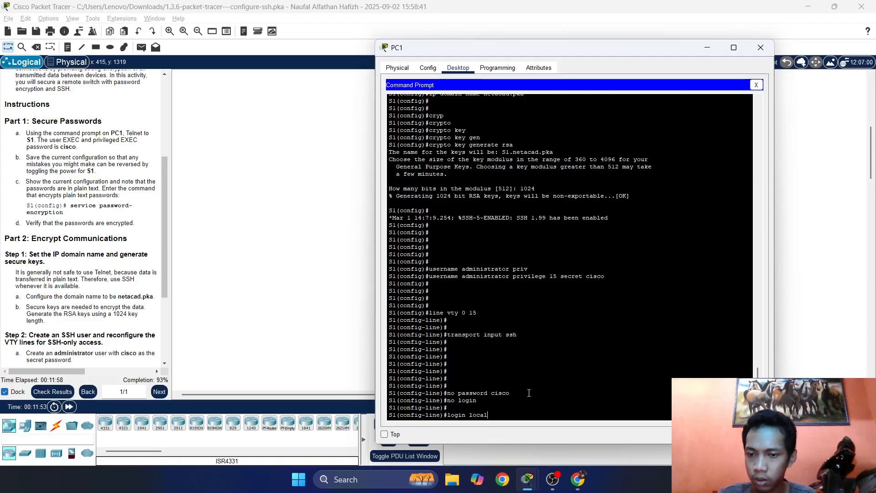
{"action": "key", "text": "Return"}
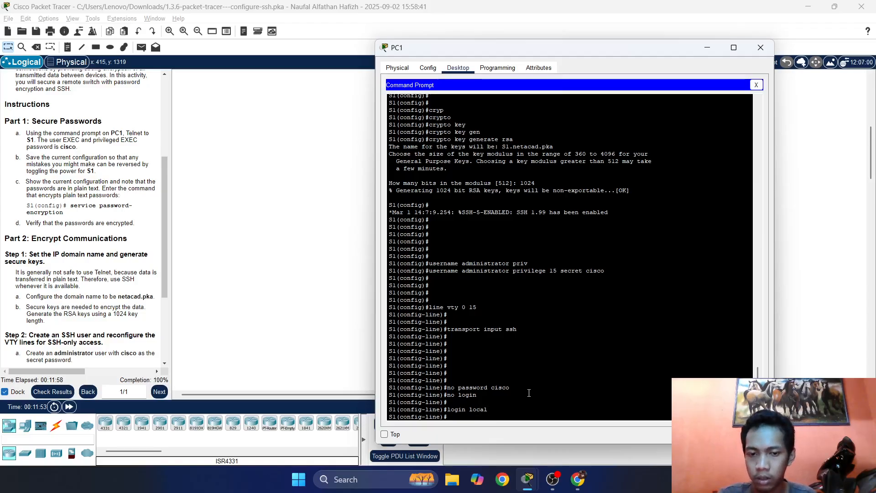
{"action": "key", "text": "Return"}
{"action": "key", "text": "Return"}
{"action": "key", "text": "Return"}
{"action": "key", "text": "Return"}
{"action": "key", "text": "Return"}
{"action": "key", "text": "Return"}
{"action": "key", "text": "Return"}
{"action": "key", "text": "Return"}
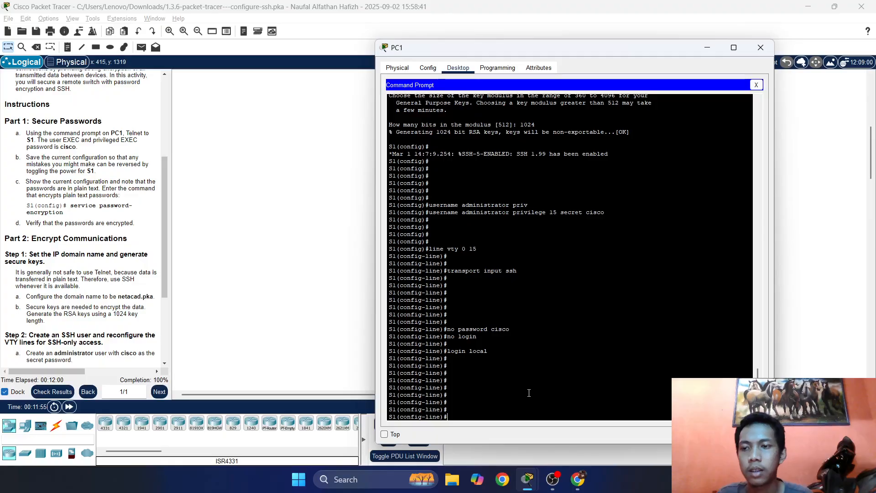
{"action": "left_click_drag", "start_coordinate": [172, 230], "coordinate": [248, 224]}
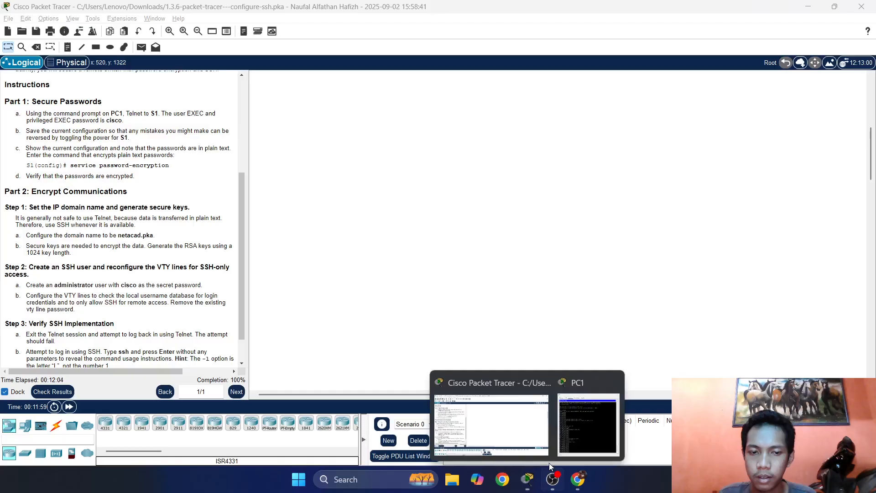
{"action": "left_click", "coordinate": [578, 419]}
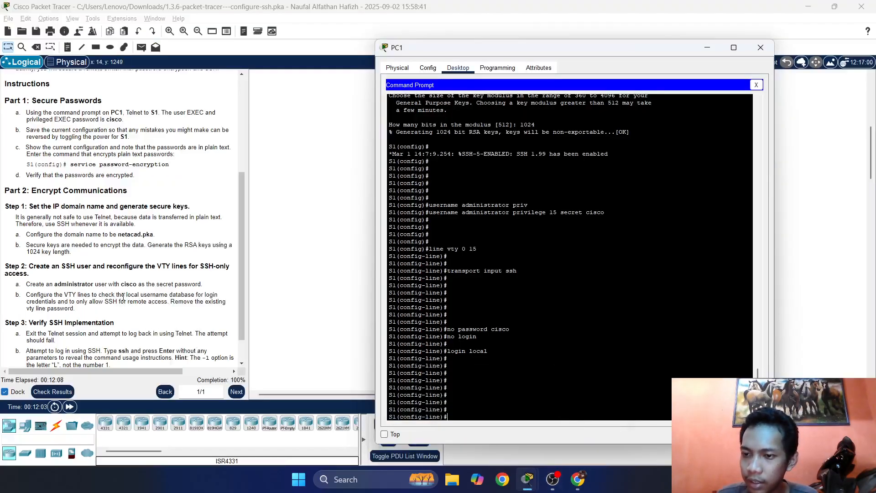
{"action": "left_click", "coordinate": [96, 296]}
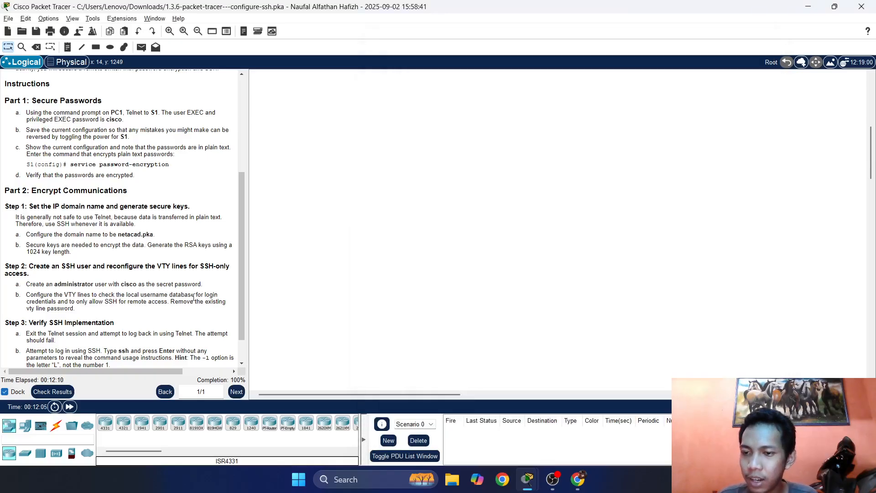
{"action": "mouse_move", "coordinate": [579, 480]}
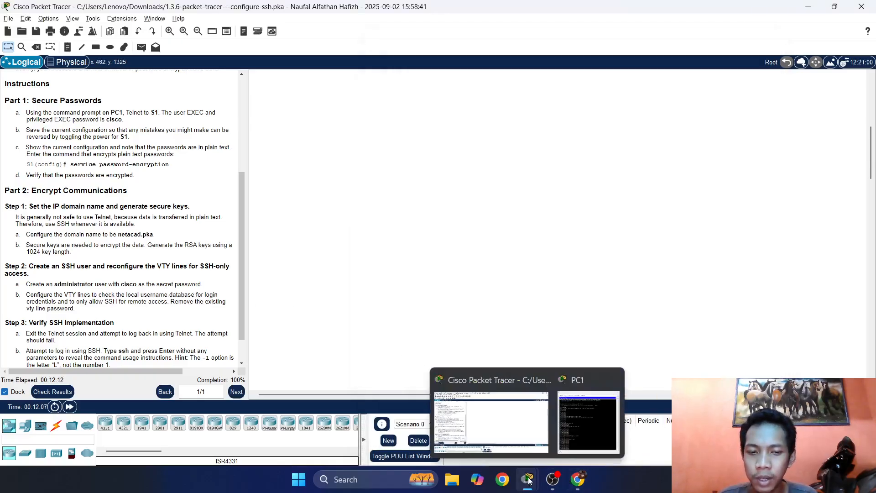
{"action": "left_click", "coordinate": [587, 413]}
{"action": "left_click_drag", "start_coordinate": [490, 351], "coordinate": [436, 343]}
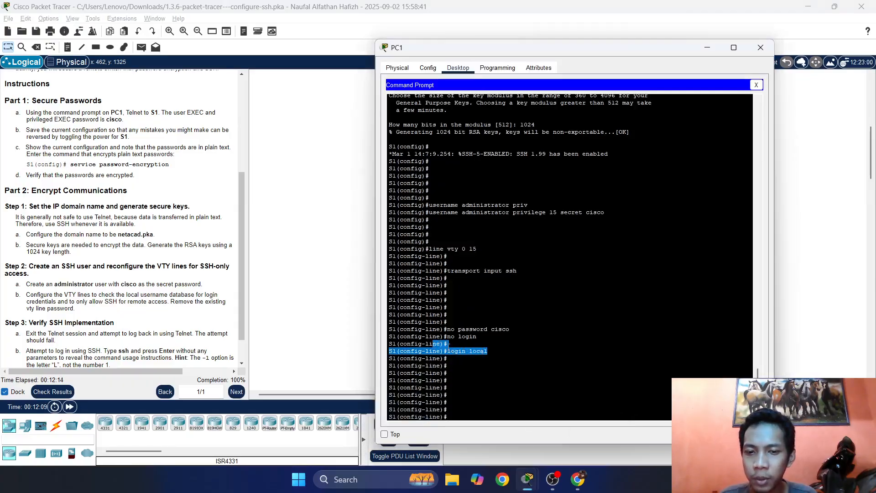
{"action": "left_click", "coordinate": [436, 343]}
{"action": "left_click_drag", "start_coordinate": [488, 351], "coordinate": [438, 342]}
{"action": "left_click", "coordinate": [438, 343]}
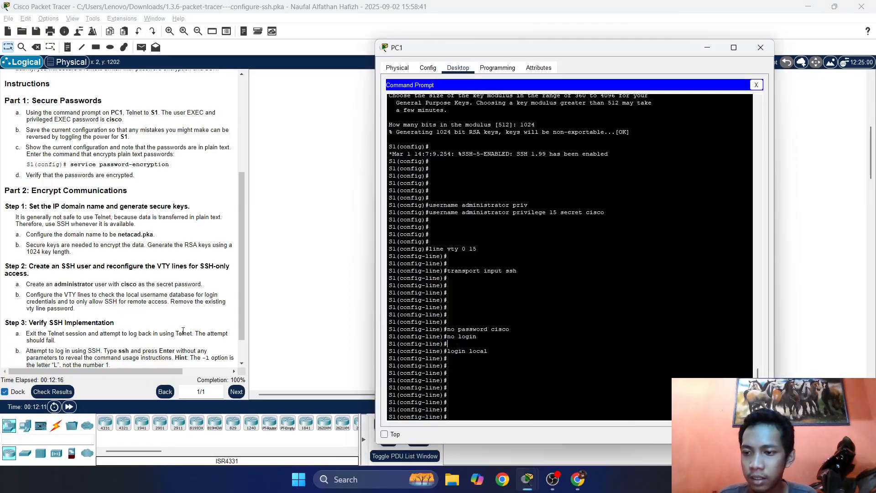
{"action": "left_click_drag", "start_coordinate": [496, 352], "coordinate": [463, 345]}
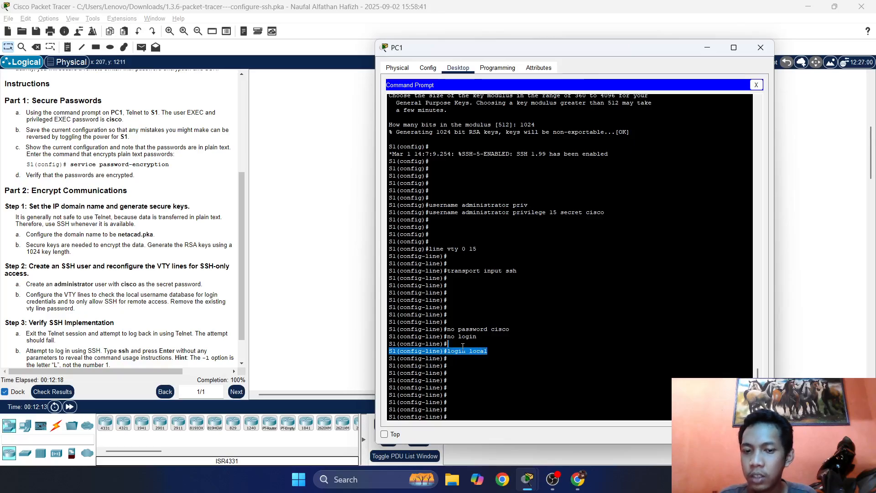
{"action": "left_click", "coordinate": [453, 346]}
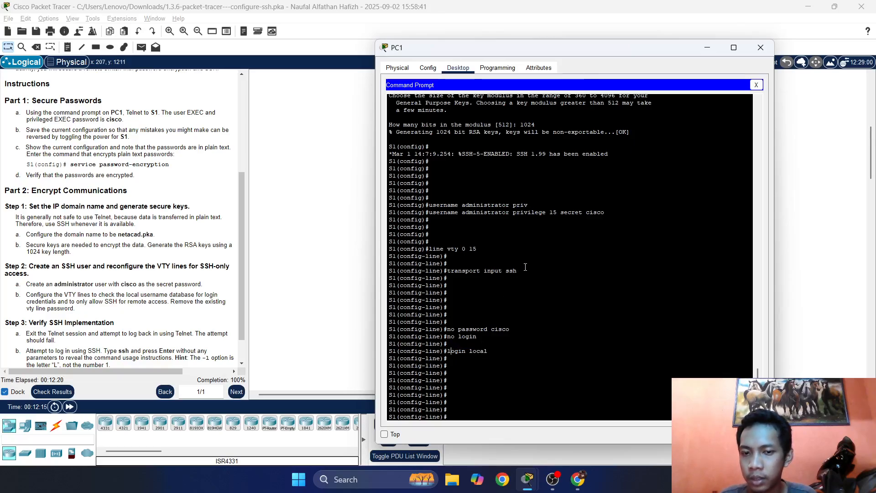
{"action": "left_click_drag", "start_coordinate": [525, 267], "coordinate": [454, 271]}
{"action": "left_click", "coordinate": [472, 286]}
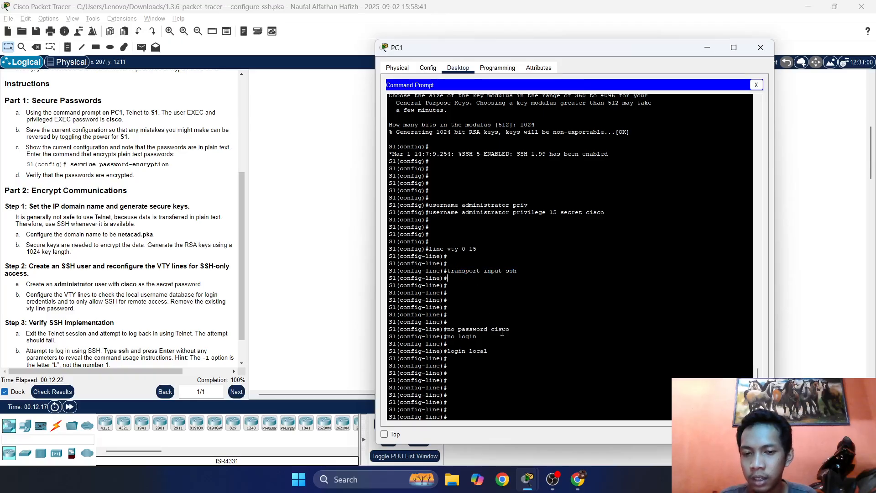
{"action": "left_click_drag", "start_coordinate": [511, 330], "coordinate": [454, 329]}
{"action": "left_click", "coordinate": [495, 368]}
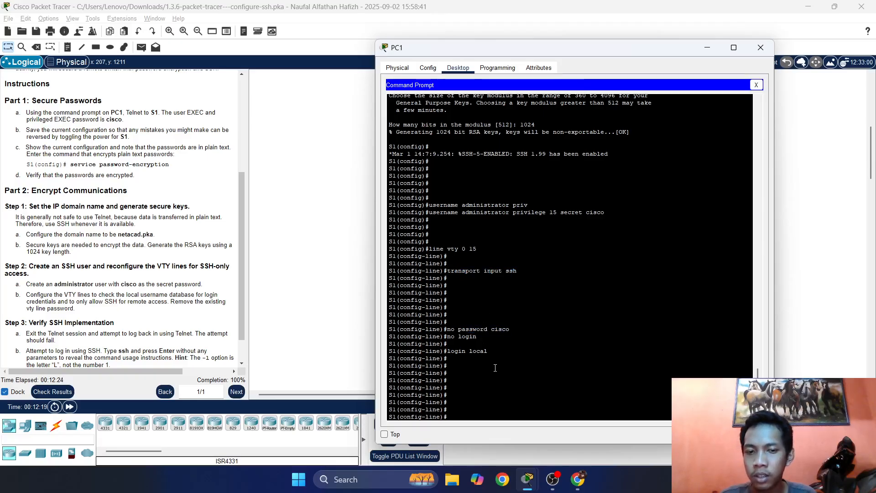
Cycle S1's VTY lines through login and no login, ending on login local.
{"action": "key", "text": "Return"}
{"action": "key", "text": "Return"}
{"action": "type", "text": "login"}
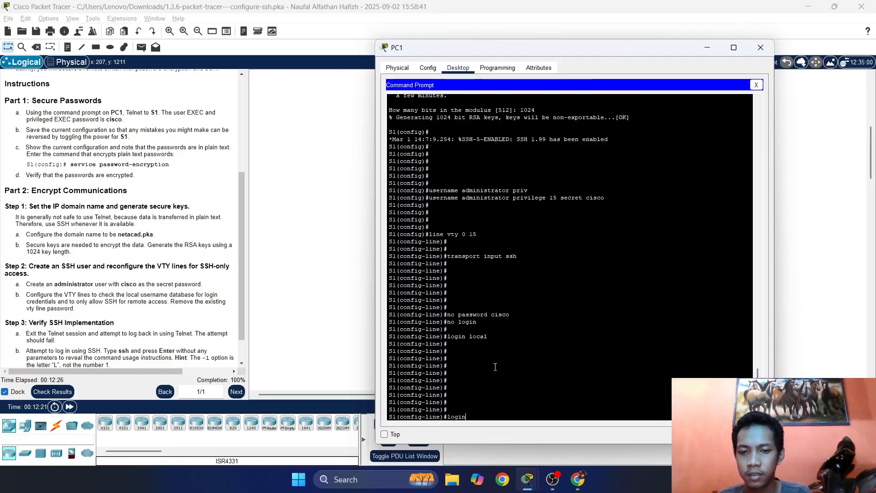
{"action": "key", "text": "Return"}
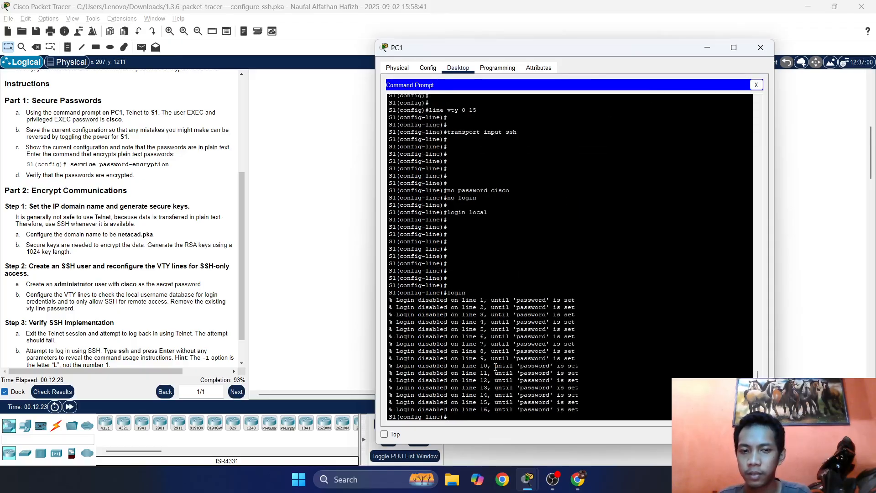
{"action": "type", "text": "no"}
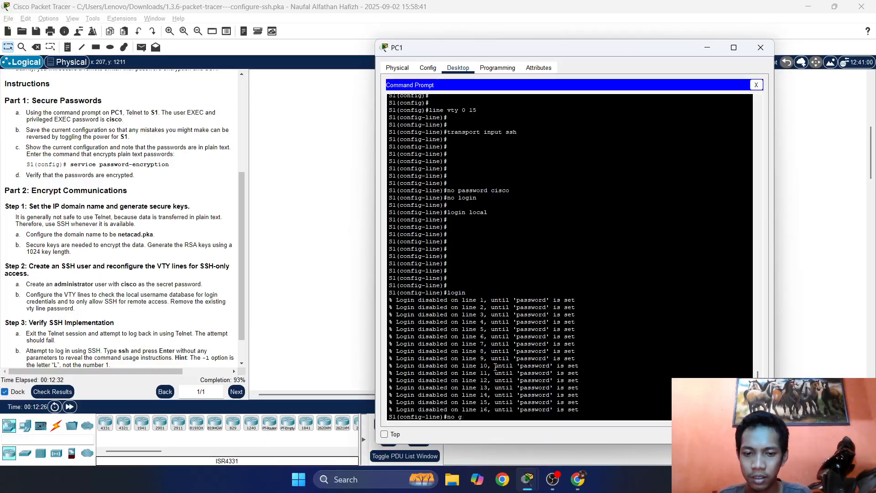
{"action": "type", "text": " login"}
{"action": "key", "text": "Return"}
{"action": "key", "text": "Return"}
{"action": "key", "text": "Return"}
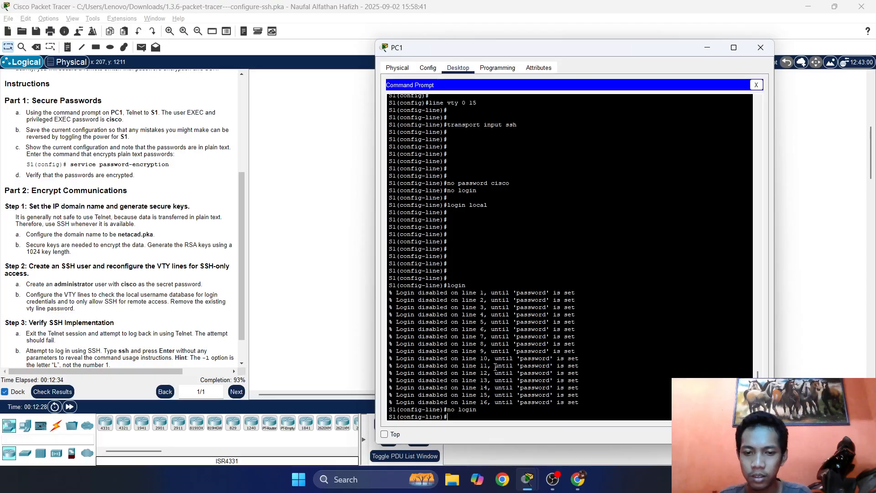
{"action": "type", "text": "lo"}
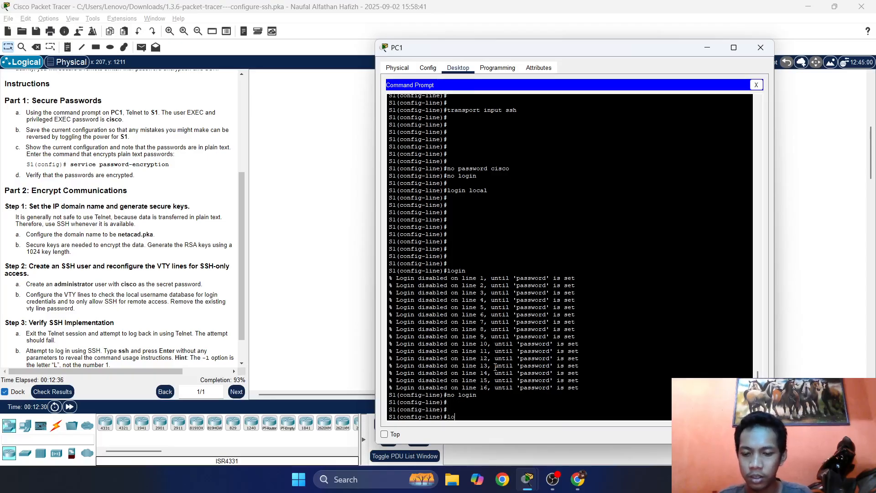
{"action": "type", "text": "gin local"}
{"action": "key", "text": "Return"}
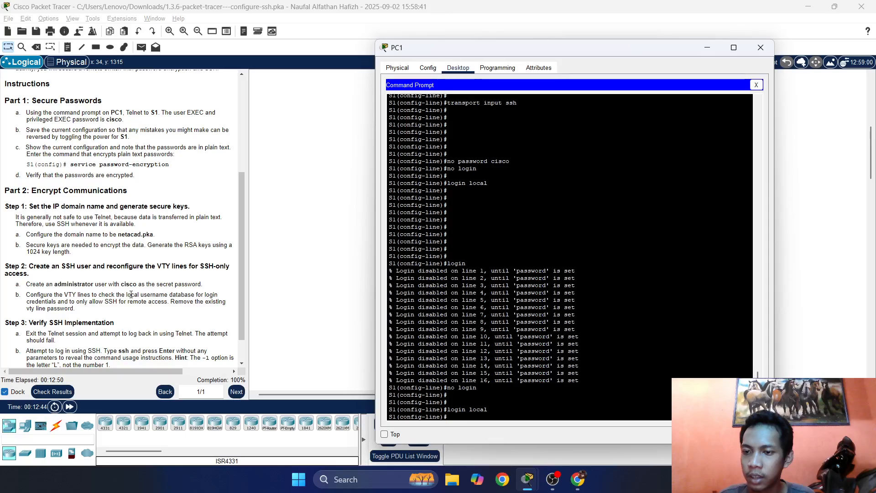
{"action": "left_click_drag", "start_coordinate": [128, 291], "coordinate": [194, 301]}
{"action": "right_click", "coordinate": [194, 302]}
{"action": "left_click", "coordinate": [514, 378]}
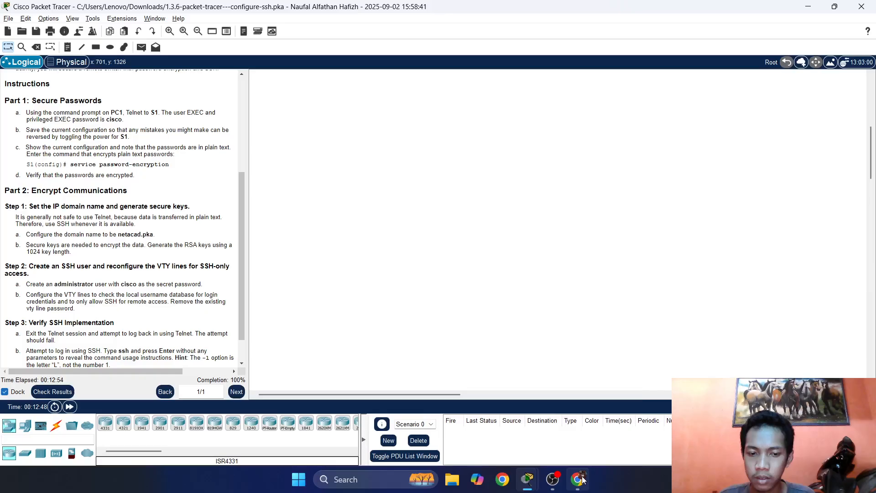
{"action": "mouse_move", "coordinate": [535, 475]}
{"action": "left_click", "coordinate": [588, 420]}
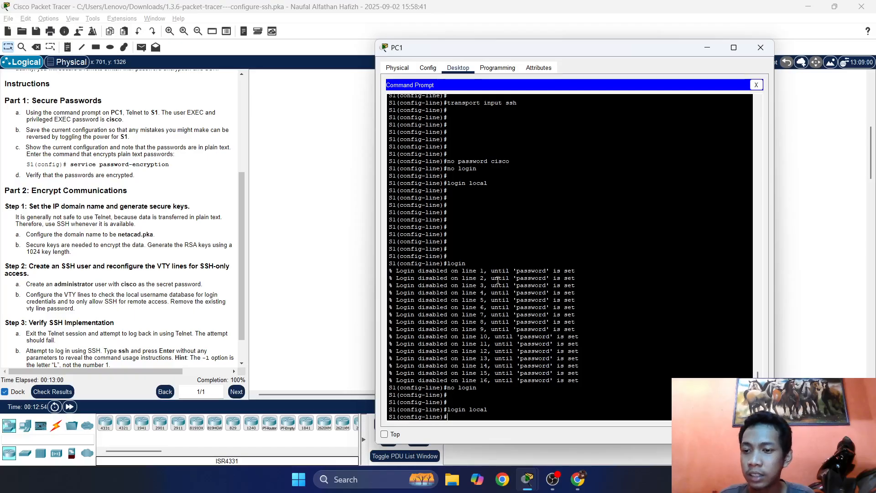
{"action": "scroll", "coordinate": [520, 382], "scroll_direction": "up", "scroll_amount": 10}
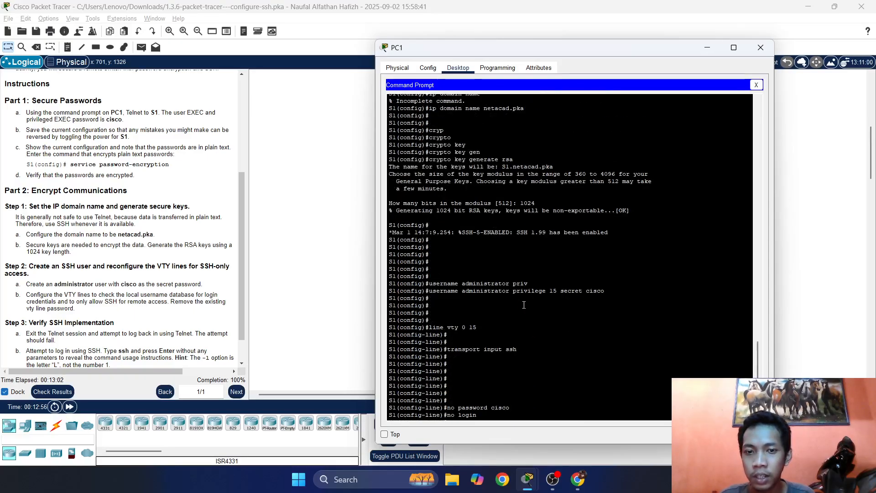
{"action": "left_click_drag", "start_coordinate": [528, 283], "coordinate": [433, 282]}
{"action": "scroll", "coordinate": [501, 311], "scroll_direction": "down", "scroll_amount": 10}
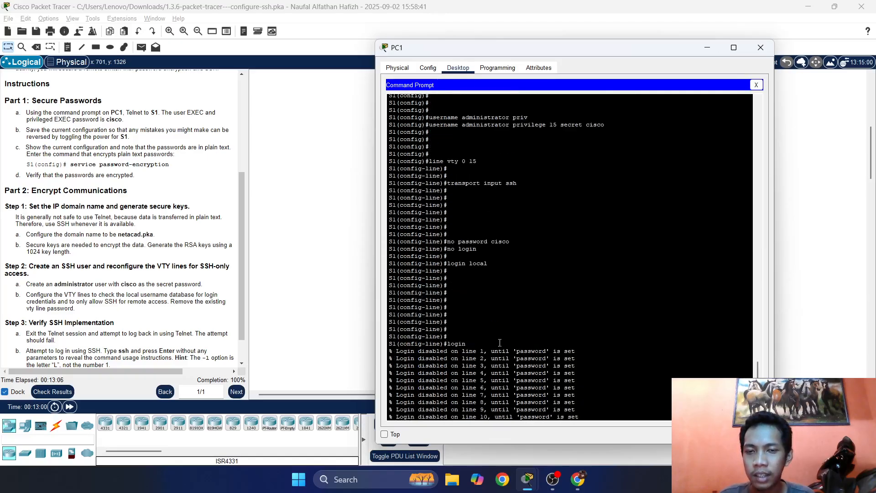
{"action": "scroll", "coordinate": [493, 339], "scroll_direction": "up", "scroll_amount": 4}
{"action": "scroll", "coordinate": [478, 239], "scroll_direction": "up", "scroll_amount": 4}
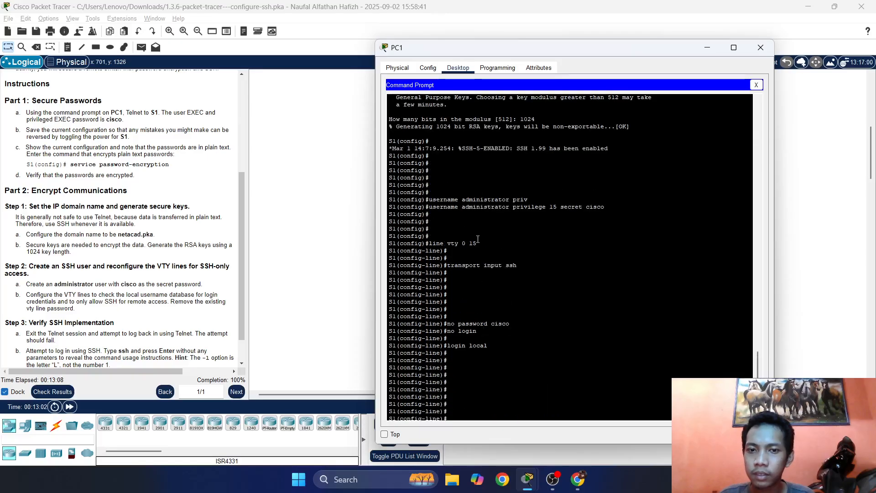
{"action": "left_click_drag", "start_coordinate": [432, 200], "coordinate": [550, 201]}
{"action": "left_click_drag", "start_coordinate": [620, 209], "coordinate": [456, 207]}
{"action": "left_click_drag", "start_coordinate": [531, 207], "coordinate": [509, 208]}
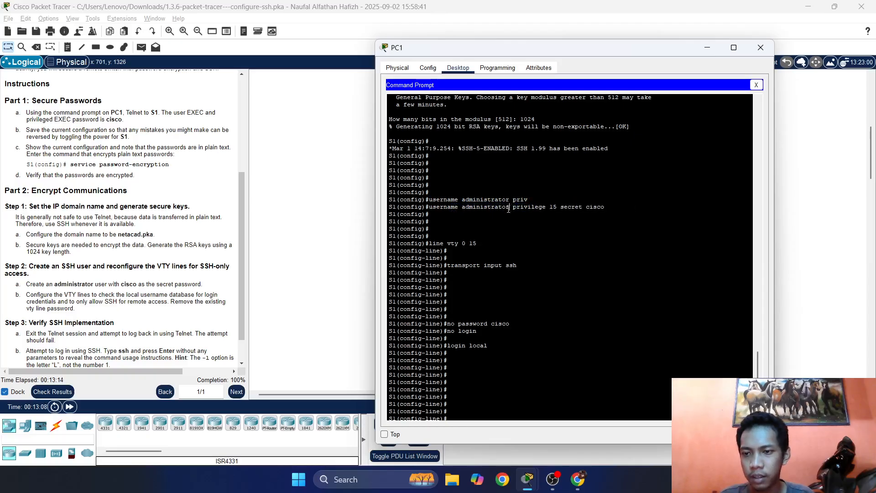
{"action": "scroll", "coordinate": [495, 255], "scroll_direction": "down", "scroll_amount": 8}
{"action": "scroll", "coordinate": [493, 261], "scroll_direction": "up", "scroll_amount": 8}
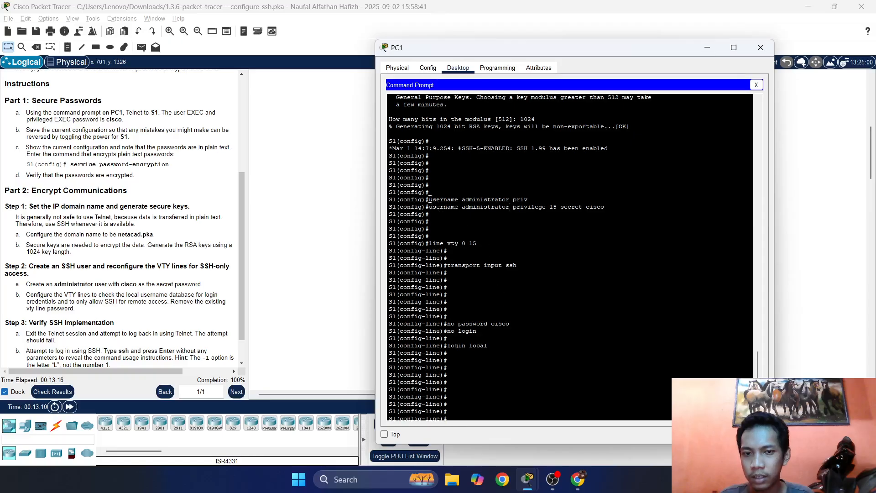
{"action": "left_click_drag", "start_coordinate": [430, 199], "coordinate": [459, 199]}
{"action": "left_click_drag", "start_coordinate": [513, 200], "coordinate": [431, 207]}
{"action": "left_click", "coordinate": [615, 208]}
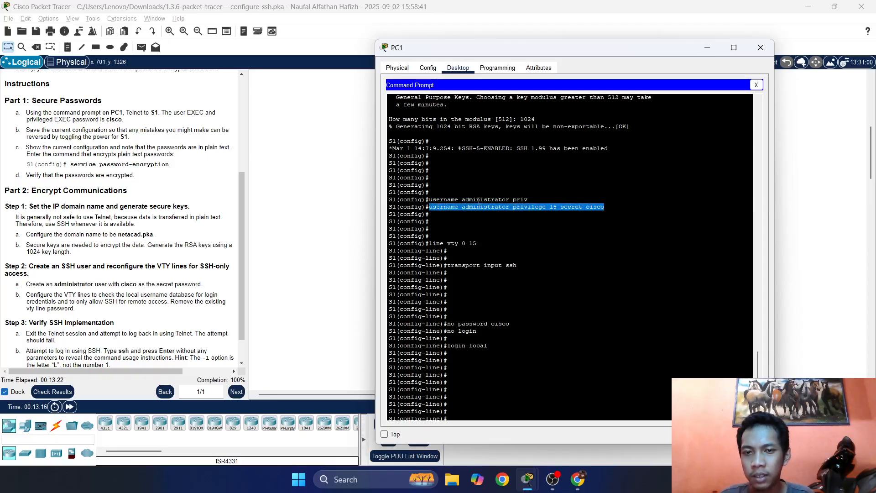
{"action": "left_click_drag", "start_coordinate": [473, 149], "coordinate": [582, 210]}
{"action": "left_click_drag", "start_coordinate": [525, 193], "coordinate": [507, 244]}
{"action": "left_click", "coordinate": [517, 302]}
{"action": "scroll", "coordinate": [519, 310], "scroll_direction": "down", "scroll_amount": 6}
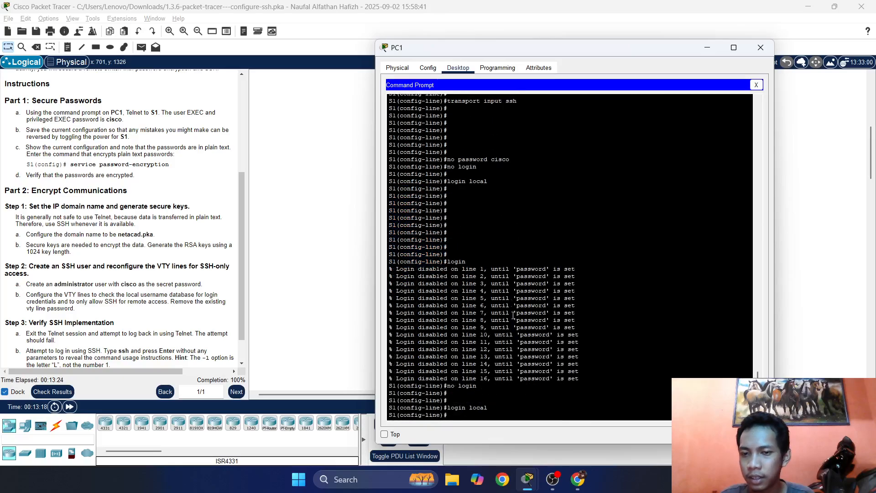
{"action": "left_click_drag", "start_coordinate": [452, 137], "coordinate": [449, 234]}
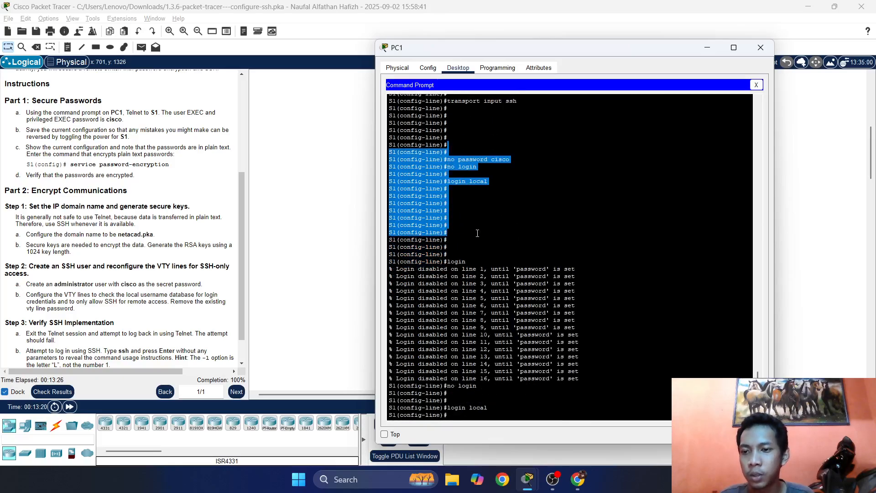
{"action": "left_click", "coordinate": [474, 231]}
{"action": "scroll", "coordinate": [208, 254], "scroll_direction": "down", "scroll_amount": 1}
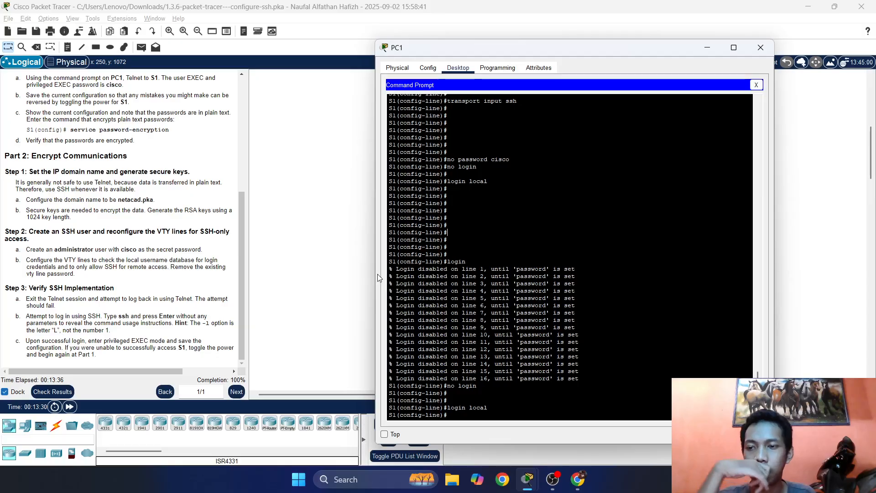
{"action": "scroll", "coordinate": [434, 259], "scroll_direction": "up", "scroll_amount": 5}
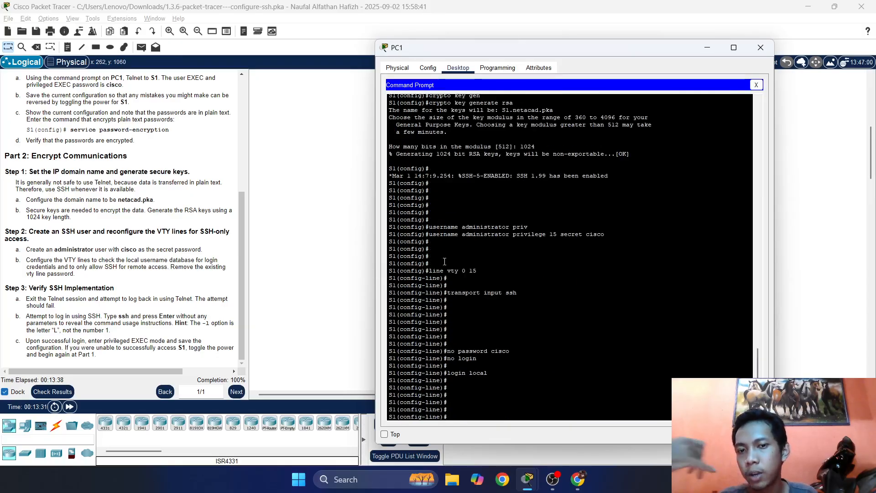
{"action": "scroll", "coordinate": [445, 261], "scroll_direction": "up", "scroll_amount": 2}
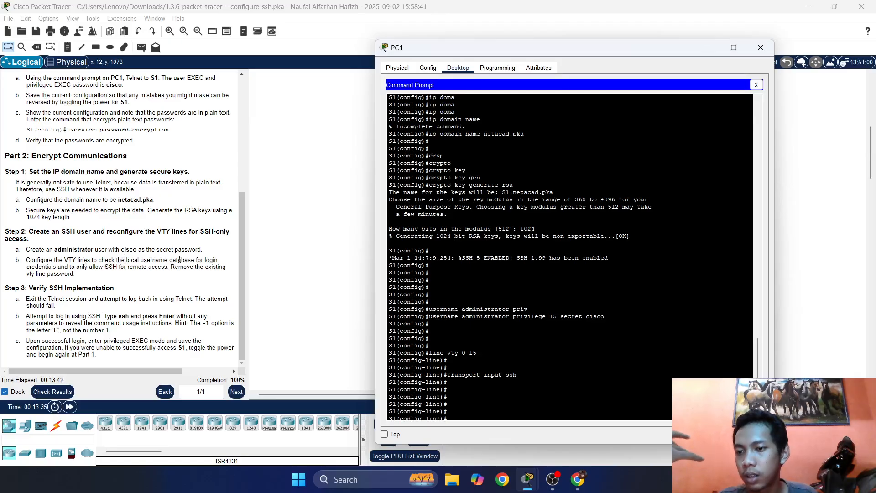
{"action": "scroll", "coordinate": [507, 254], "scroll_direction": "down", "scroll_amount": 2}
{"action": "scroll", "coordinate": [490, 259], "scroll_direction": "up", "scroll_amount": 1}
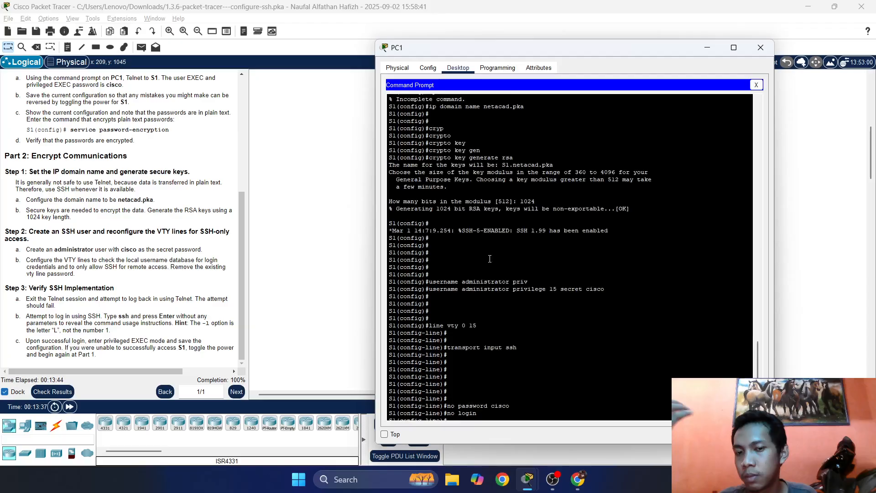
{"action": "scroll", "coordinate": [490, 259], "scroll_direction": "down", "scroll_amount": 7}
{"action": "left_click_drag", "start_coordinate": [497, 405], "coordinate": [467, 406]}
{"action": "scroll", "coordinate": [489, 301], "scroll_direction": "up", "scroll_amount": 7}
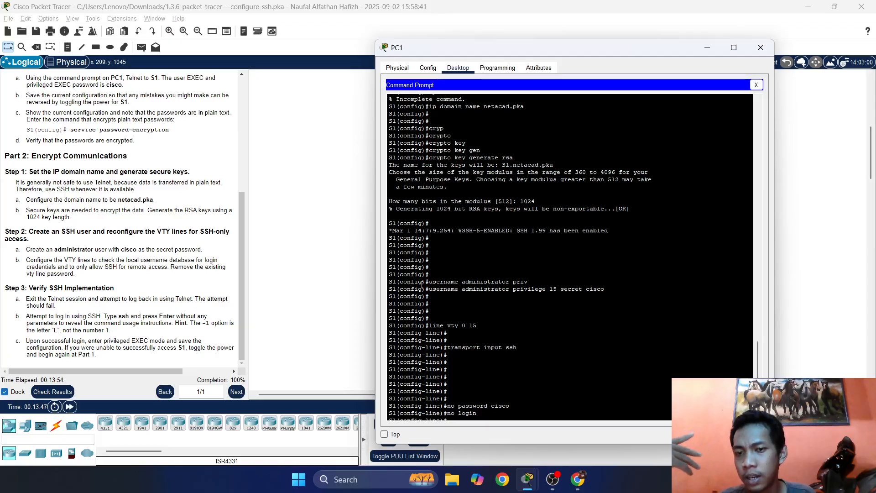
{"action": "left_click_drag", "start_coordinate": [446, 122], "coordinate": [464, 226]}
{"action": "left_click", "coordinate": [450, 180]}
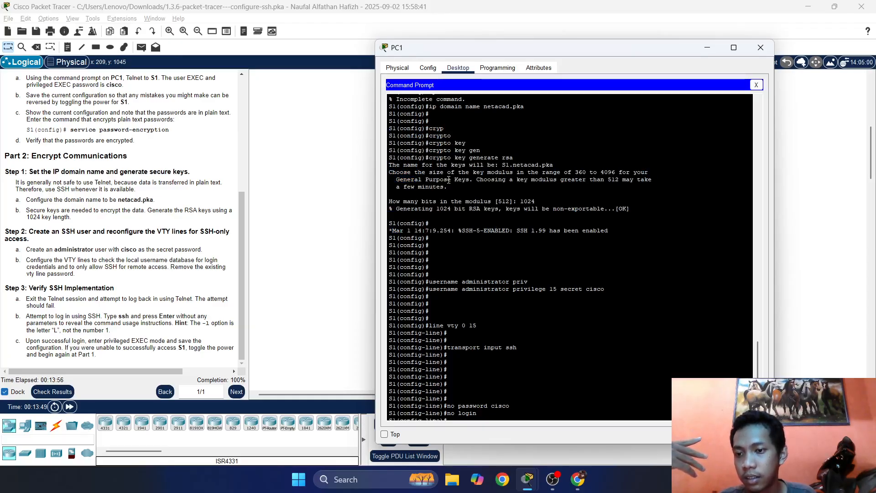
{"action": "left_click_drag", "start_coordinate": [450, 179], "coordinate": [461, 236]}
{"action": "left_click", "coordinate": [511, 122]}
{"action": "left_click_drag", "start_coordinate": [511, 123], "coordinate": [455, 137]}
{"action": "left_click_drag", "start_coordinate": [477, 165], "coordinate": [513, 202]}
{"action": "left_click_drag", "start_coordinate": [502, 47], "coordinate": [602, 49]}
{"action": "left_click_drag", "start_coordinate": [541, 49], "coordinate": [438, 68]}
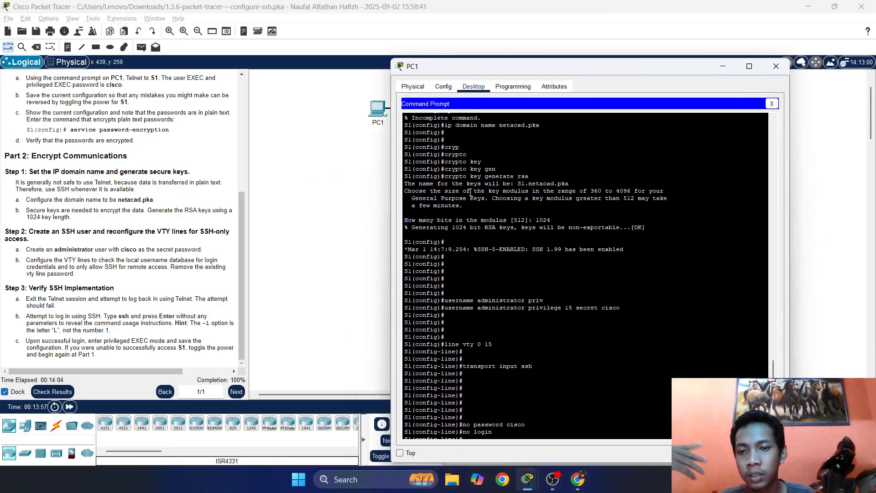
{"action": "left_click_drag", "start_coordinate": [543, 250], "coordinate": [559, 258]}
{"action": "left_click_drag", "start_coordinate": [445, 308], "coordinate": [598, 316]}
{"action": "left_click", "coordinate": [598, 317]}
{"action": "scroll", "coordinate": [598, 319], "scroll_direction": "down", "scroll_amount": 10}
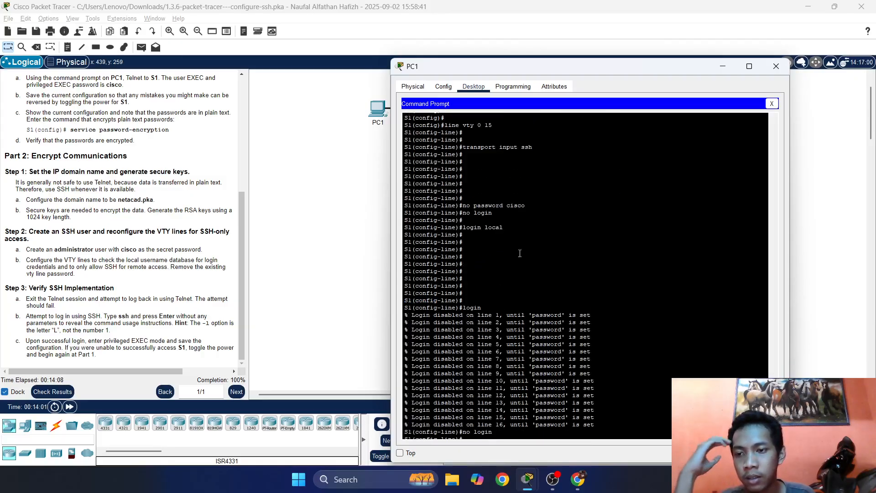
{"action": "left_click_drag", "start_coordinate": [511, 66], "coordinate": [511, 8]}
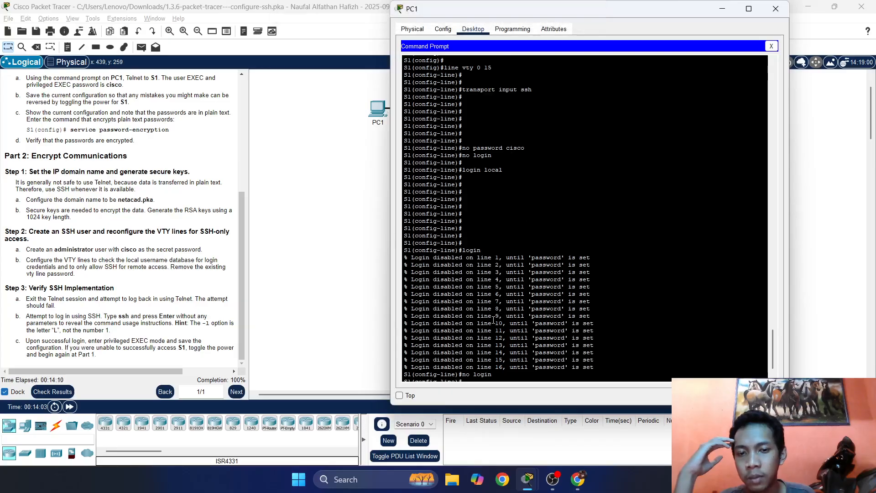
{"action": "scroll", "coordinate": [494, 320], "scroll_direction": "down", "scroll_amount": 2}
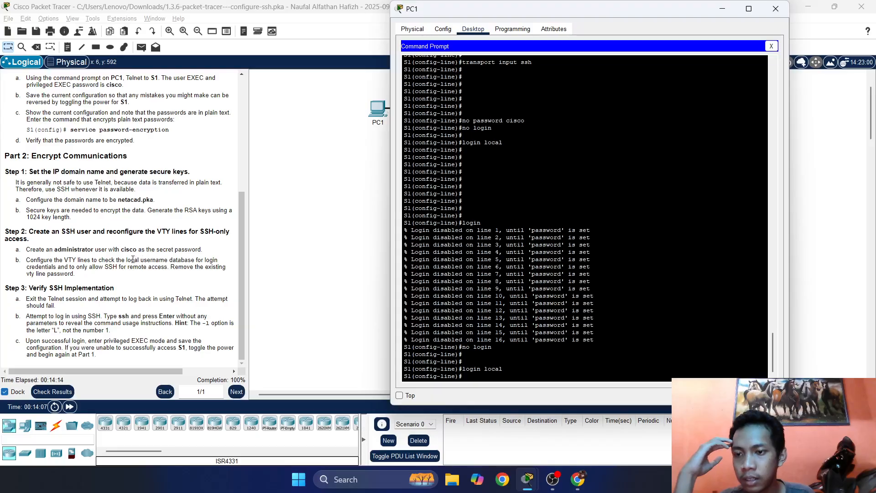
{"action": "left_click_drag", "start_coordinate": [506, 367], "coordinate": [477, 356]}
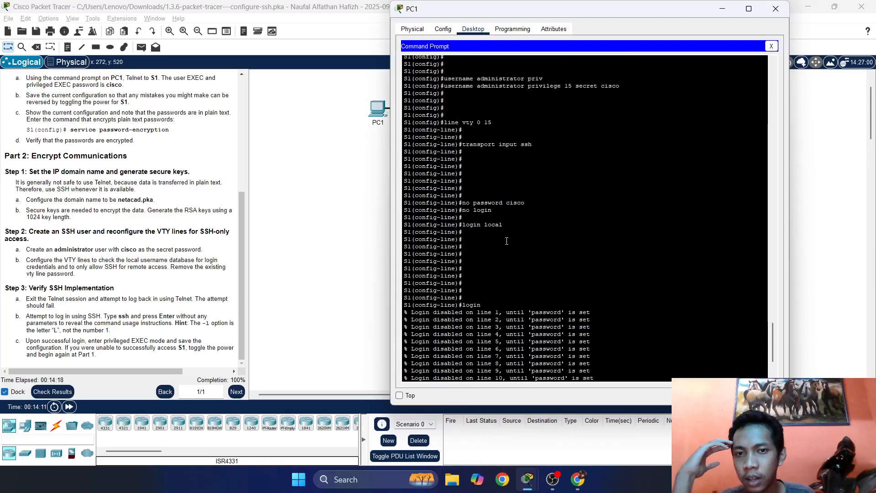
{"action": "scroll", "coordinate": [477, 229], "scroll_direction": "up", "scroll_amount": 4}
{"action": "left_click_drag", "start_coordinate": [456, 87], "coordinate": [515, 87]}
{"action": "scroll", "coordinate": [526, 247], "scroll_direction": "down", "scroll_amount": 4}
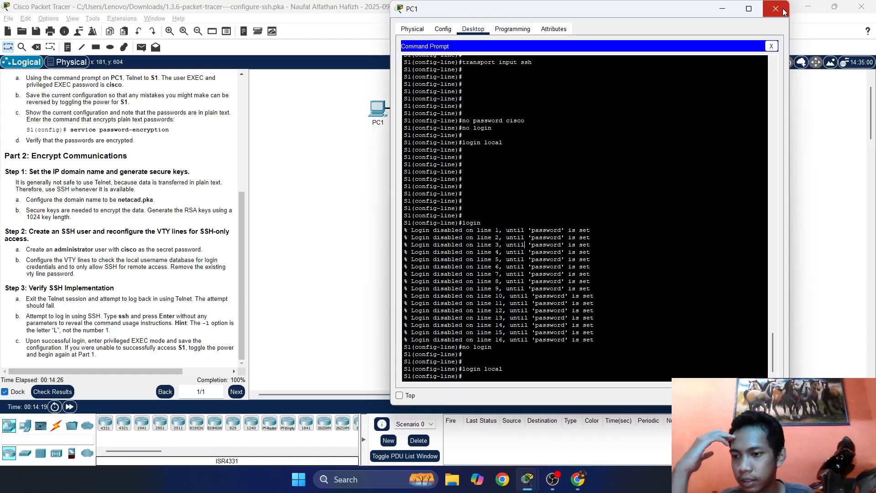
Reopen PC1's Command Prompt and exit S1's config modes to close the Telnet session.
{"action": "left_click", "coordinate": [771, 47]}
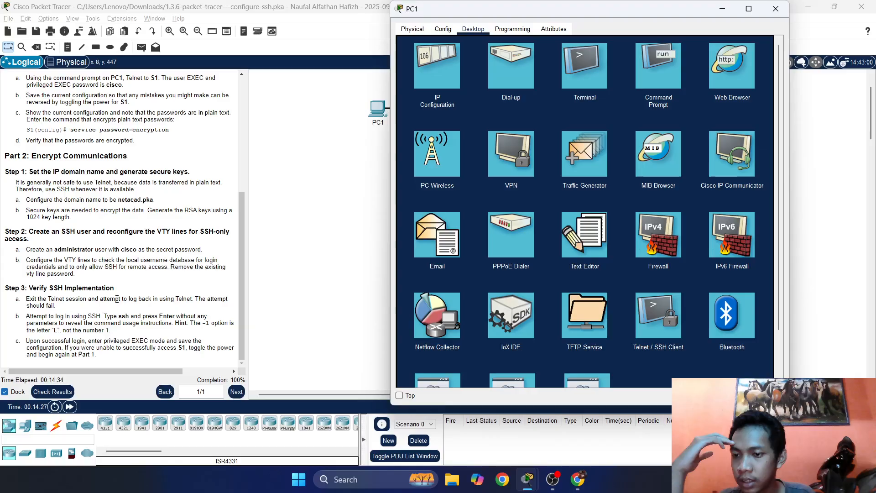
{"action": "left_click", "coordinate": [646, 69]}
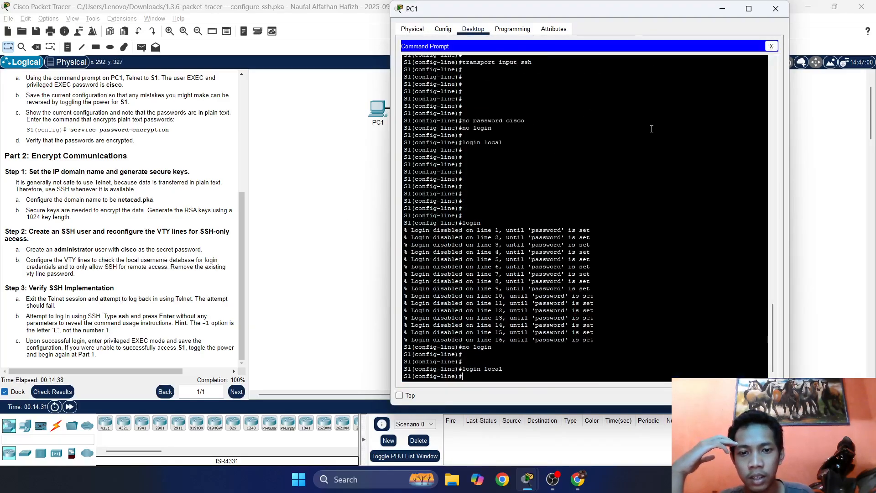
{"action": "type", "text": "xi"}
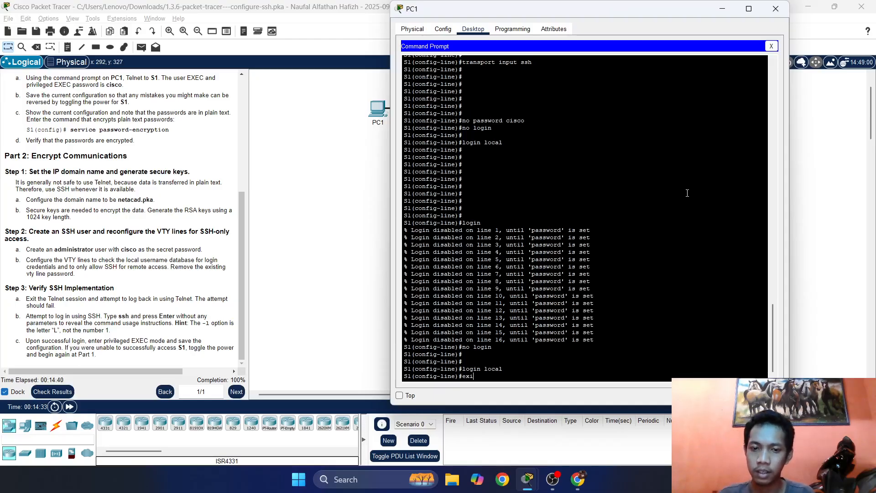
{"action": "type", "text": "t"}
{"action": "key", "text": "Return"}
{"action": "key", "text": "Return"}
{"action": "key", "text": "Return"}
{"action": "type", "text": "e"}
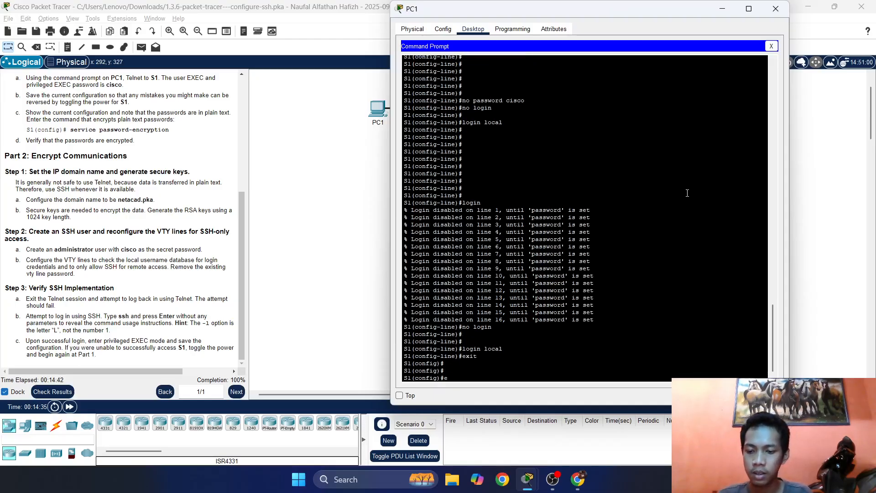
{"action": "type", "text": "xit"}
{"action": "key", "text": "Return"}
{"action": "type", "text": "exit"}
{"action": "key", "text": "Return"}
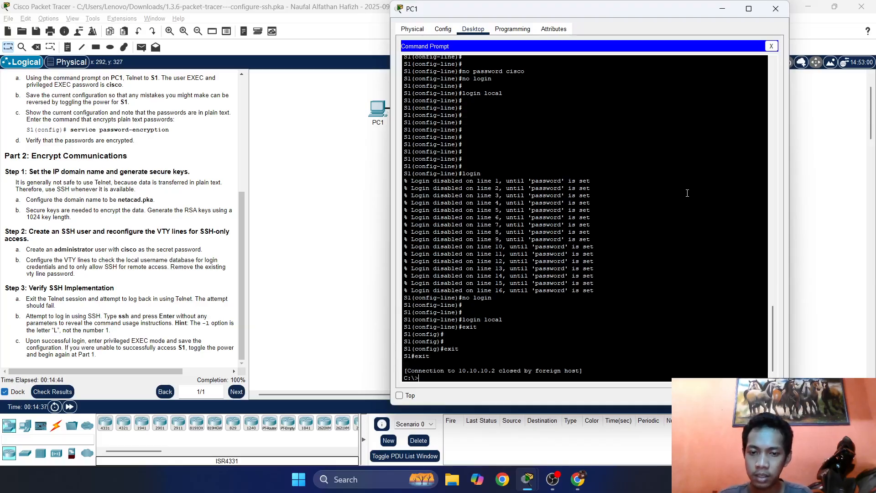
{"action": "key", "text": "Return"}
{"action": "key", "text": "Return"}
{"action": "key", "text": "Return"}
Rerun telnet 10.10.10.2 23 repeatedly, each attempt closed immediately by S1.
{"action": "key", "text": "Up"}
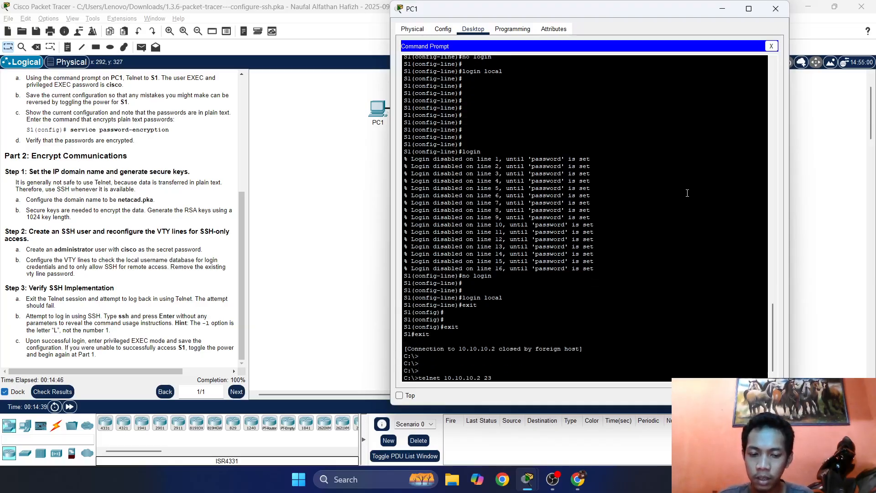
{"action": "key", "text": "Return"}
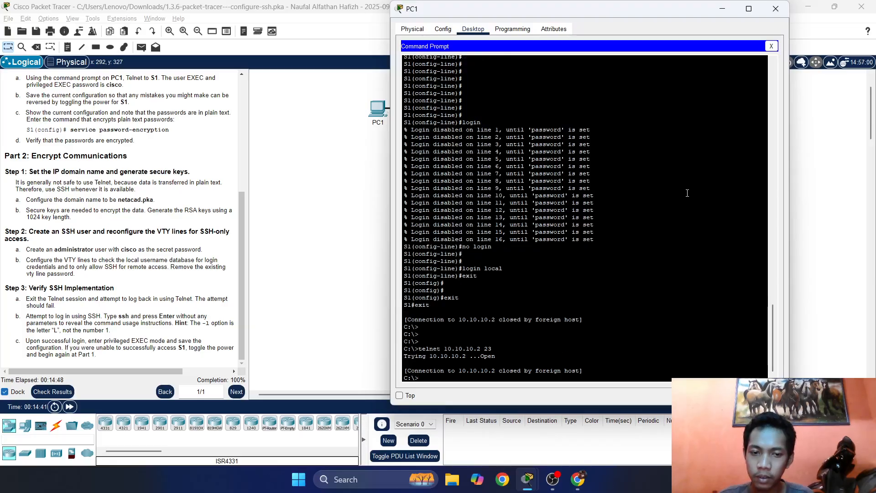
{"action": "key", "text": "Up"}
{"action": "key", "text": "Return"}
{"action": "key", "text": "Up"}
{"action": "key", "text": "Return"}
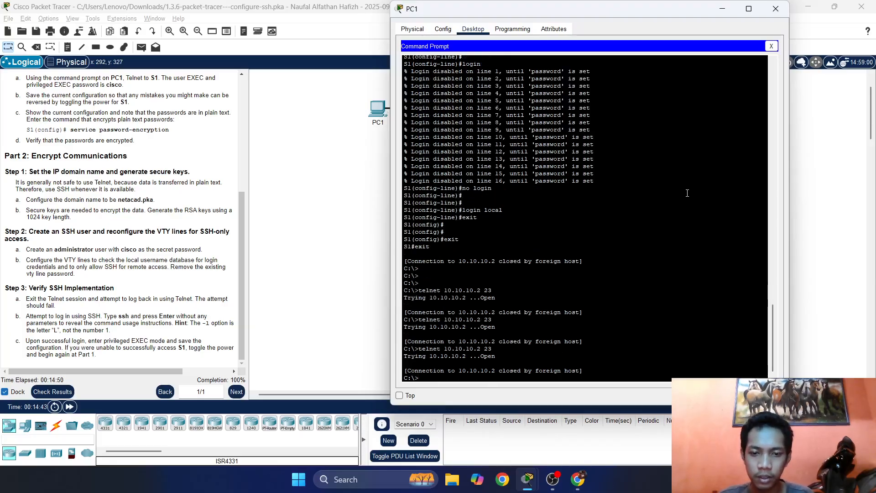
{"action": "key", "text": "Up"}
{"action": "key", "text": "Return"}
{"action": "key", "text": "Up"}
{"action": "key", "text": "Return"}
{"action": "key", "text": "Up"}
{"action": "key", "text": "Return"}
{"action": "key", "text": "Up"}
{"action": "key", "text": "Return"}
{"action": "key", "text": "Up"}
{"action": "key", "text": "Return"}
{"action": "key", "text": "Up"}
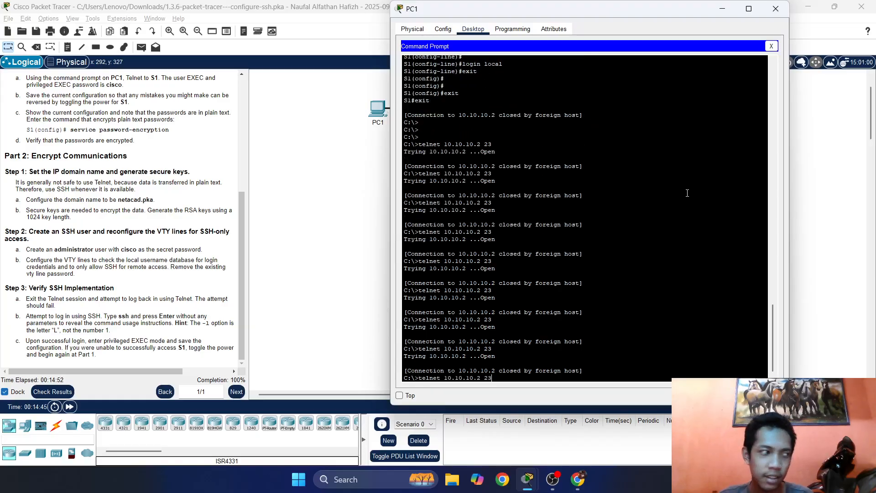
{"action": "key", "text": "Return"}
{"action": "key", "text": "Up"}
{"action": "key", "text": "Return"}
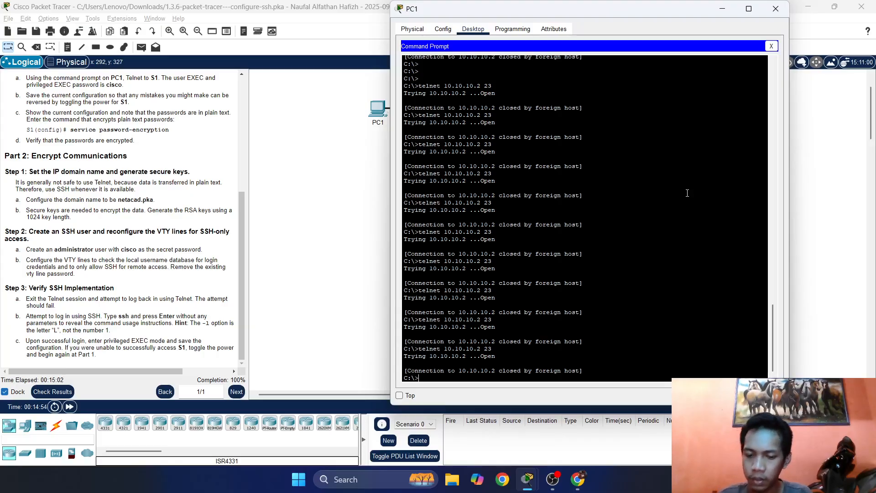
On PC1, show the ssh usage help, then try ssh -l administrator 10.10.10.2, which returns Invalid Command.
{"action": "type", "text": "ssh"}
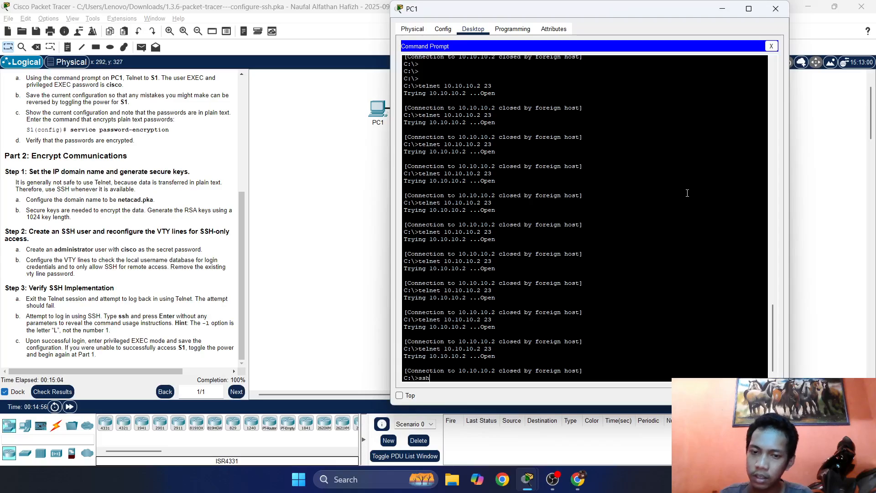
{"action": "key", "text": "Return"}
{"action": "key", "text": "Return"}
{"action": "type", "text": "ssh"}
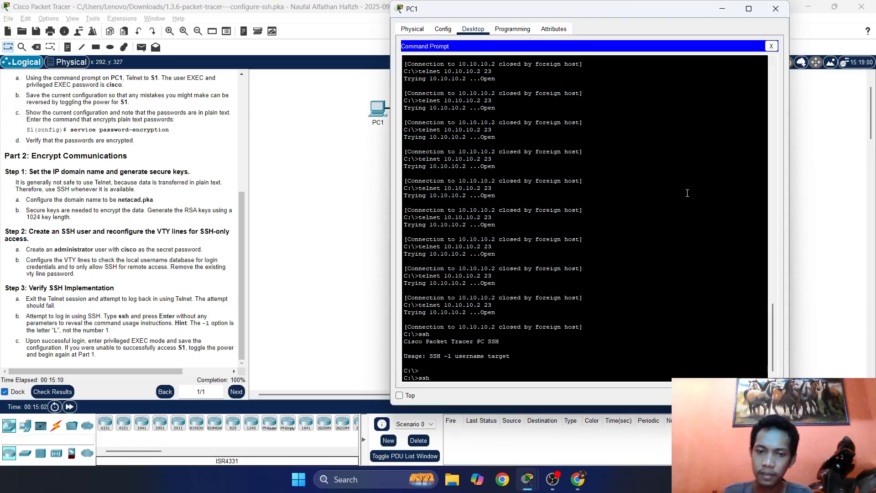
{"action": "type", "text": " -l"}
{"action": "key", "text": "BackSpace"}
{"action": "key", "text": "BackSpace"}
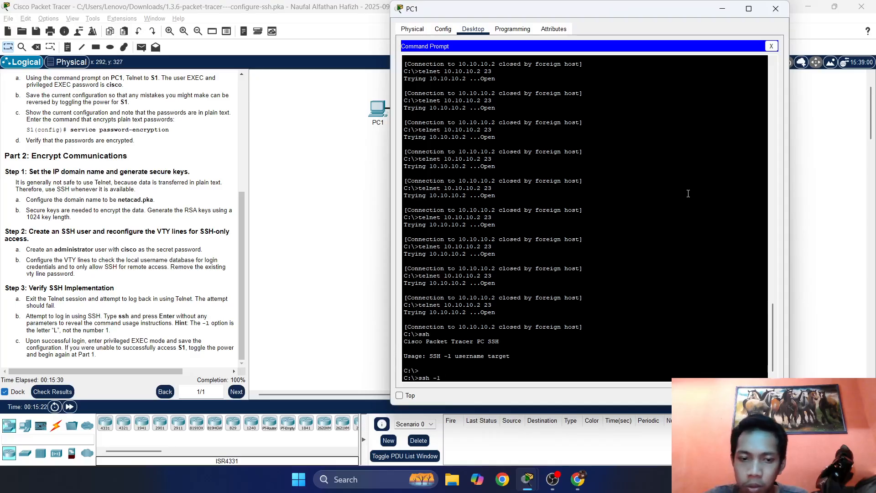
{"action": "type", "text": "us"}
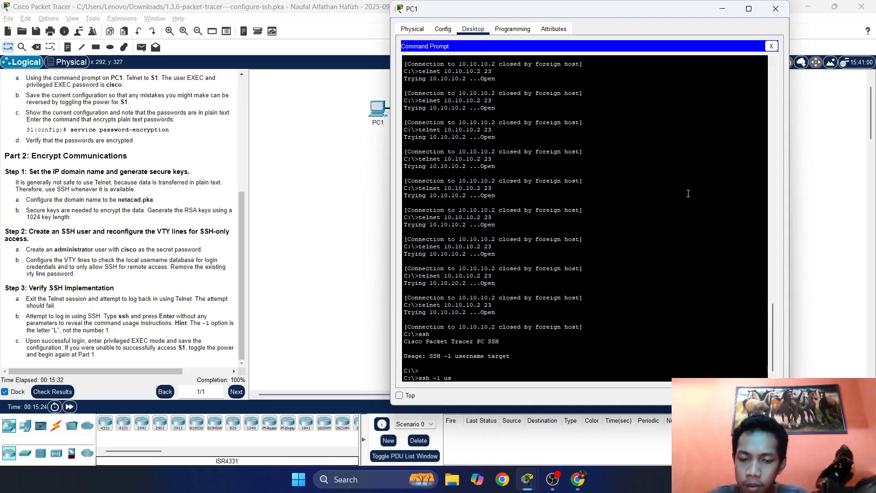
{"action": "key", "text": "BackSpace"}
{"action": "key", "text": "BackSpace"}
{"action": "type", "text": "admin"}
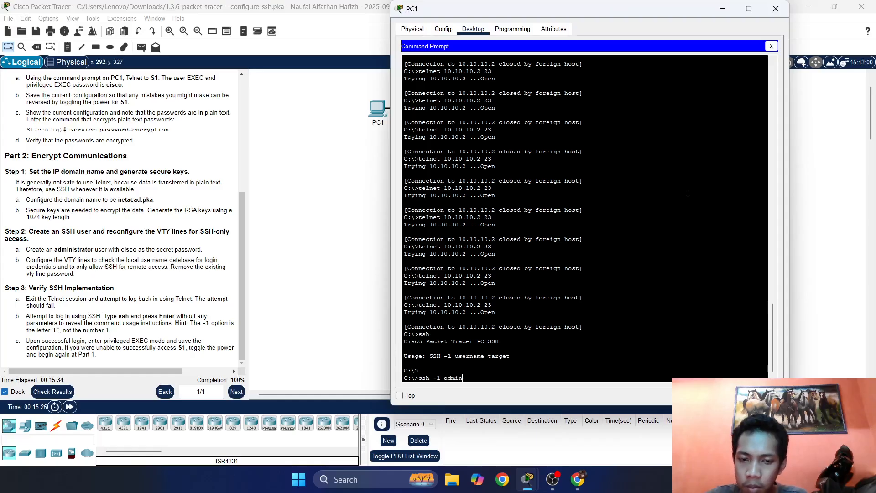
{"action": "type", "text": "istrator"}
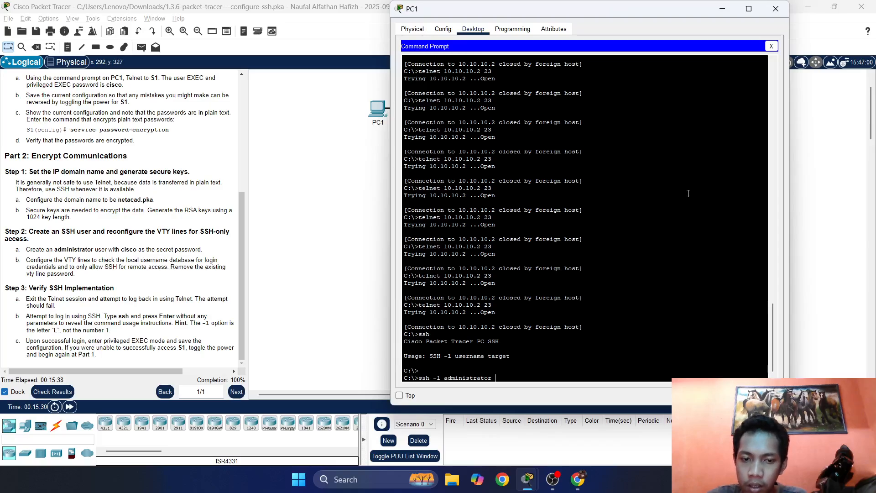
{"action": "type", "text": " 10.10.10.2"}
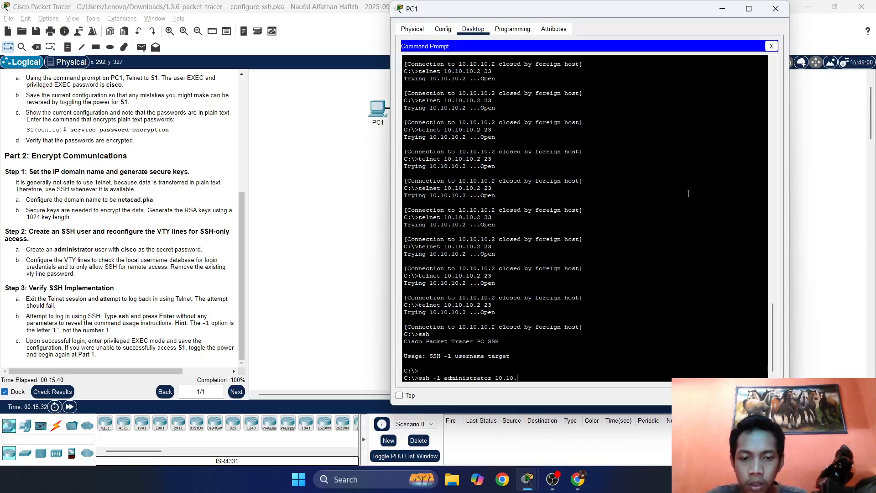
{"action": "scroll", "coordinate": [102, 220], "scroll_direction": "up", "scroll_amount": 5}
{"action": "scroll", "coordinate": [102, 219], "scroll_direction": "up", "scroll_amount": 2}
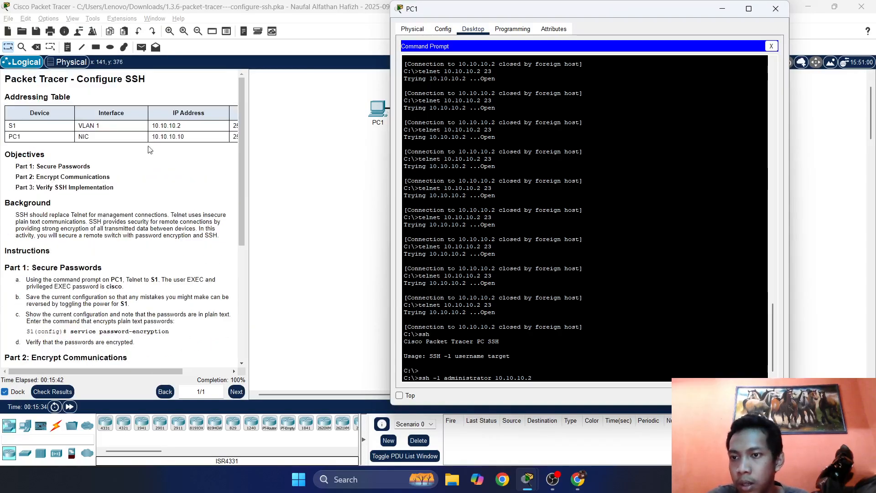
{"action": "scroll", "coordinate": [101, 219], "scroll_direction": "down", "scroll_amount": 7}
{"action": "key", "text": "Return"}
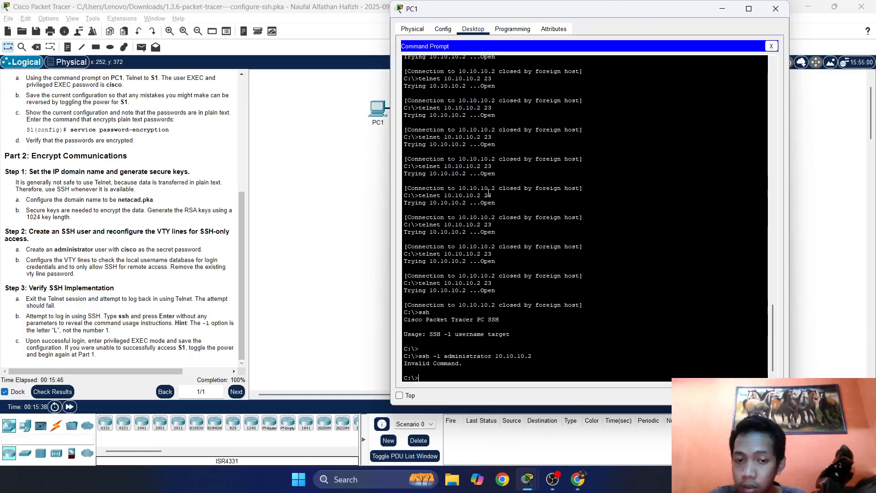
{"action": "key", "text": "Up"}
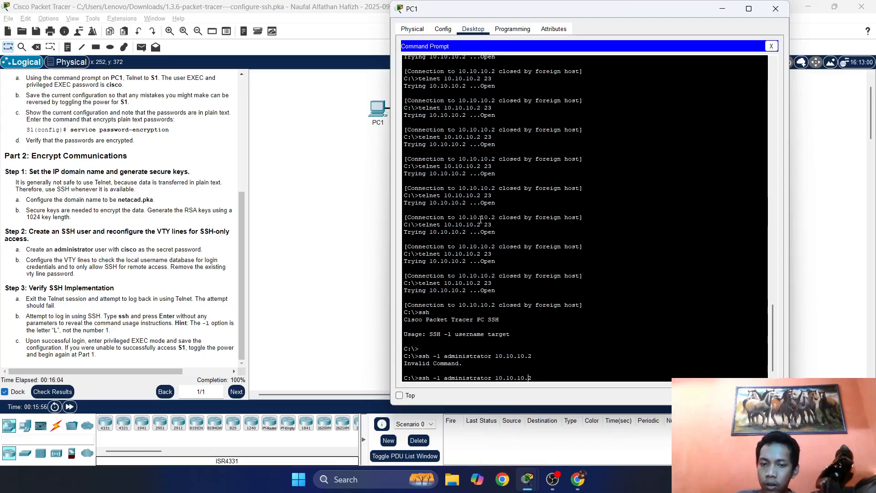
Correct the recalled ssh command and log into S1 as administrator, reaching the S1# prompt.
{"action": "key", "text": "Left"}
{"action": "key", "text": "Left"}
{"action": "key", "text": "Left"}
{"action": "key", "text": "Left"}
{"action": "key", "text": "Left"}
{"action": "key", "text": "Left"}
{"action": "key", "text": "Left"}
{"action": "key", "text": "Left"}
{"action": "key", "text": "Left"}
{"action": "key", "text": "Left"}
{"action": "key", "text": "Left"}
{"action": "key", "text": "Left"}
{"action": "key", "text": "Left"}
{"action": "key", "text": "Left"}
{"action": "key", "text": "Left"}
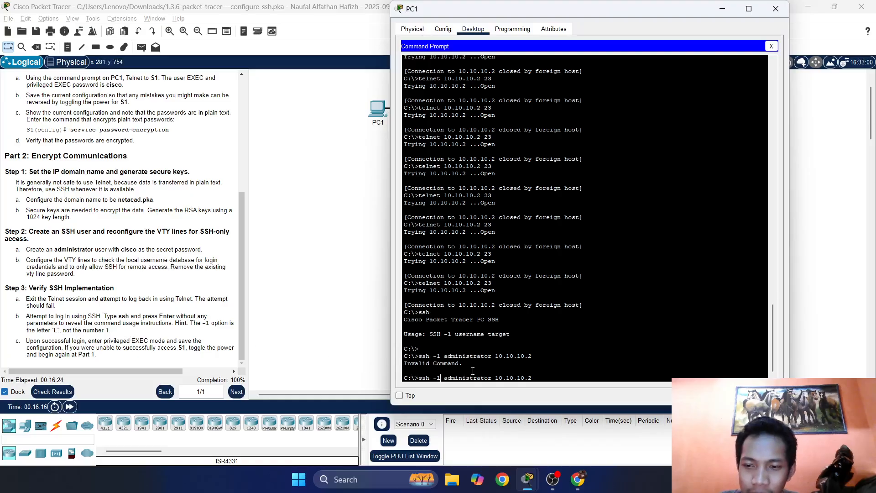
{"action": "key", "text": "Return"}
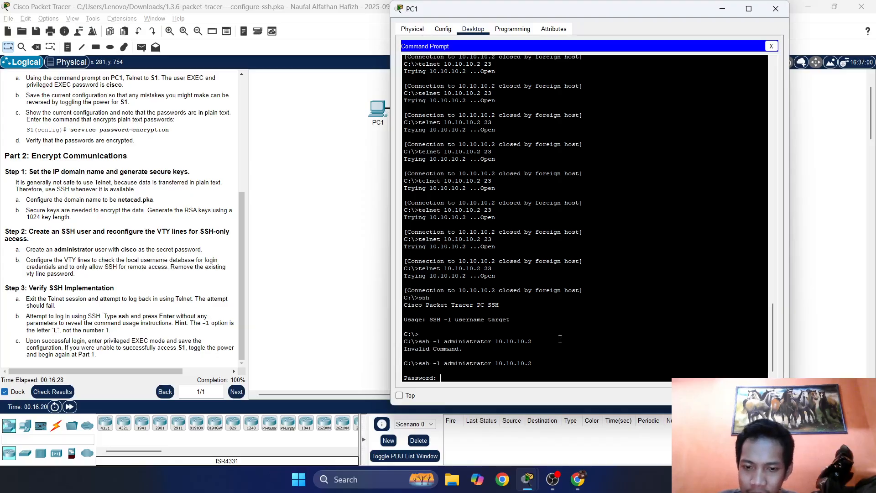
{"action": "key", "text": "Return"}
{"action": "key", "text": "Return"}
{"action": "key", "text": "Return"}
{"action": "key", "text": "Return"}
{"action": "key", "text": "Return"}
{"action": "key", "text": "Return"}
{"action": "key", "text": "Return"}
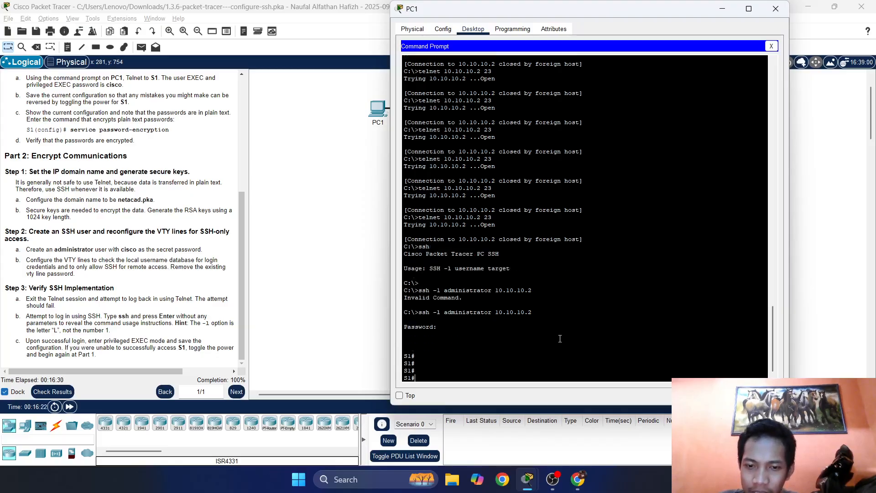
{"action": "key", "text": "Return"}
{"action": "key", "text": "Return"}
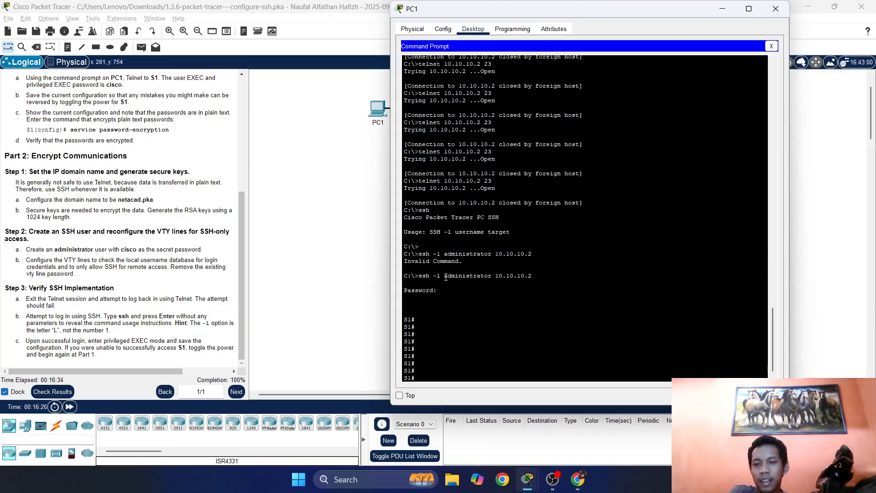
Highlight the S1# prompt lines in the terminal and move the PC1 window aside.
{"action": "left_click_drag", "start_coordinate": [446, 277], "coordinate": [463, 276]}
{"action": "double_click", "coordinate": [438, 292]}
{"action": "left_click", "coordinate": [421, 291]}
{"action": "double_click", "coordinate": [421, 322]}
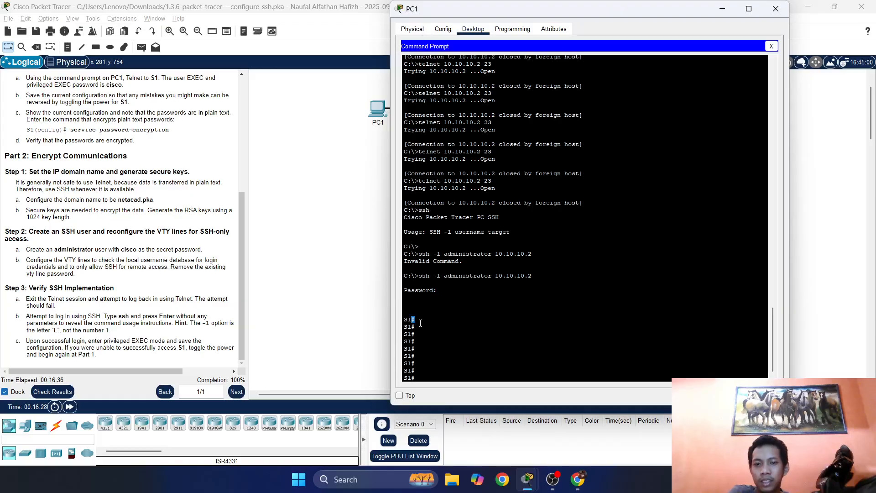
{"action": "mouse_move", "coordinate": [420, 325]}
{"action": "left_mouse_down"}
{"action": "mouse_move", "coordinate": [420, 357]}
{"action": "mouse_move", "coordinate": [419, 320]}
{"action": "mouse_move", "coordinate": [411, 316]}
{"action": "mouse_move", "coordinate": [427, 376]}
{"action": "mouse_move", "coordinate": [422, 329]}
{"action": "left_mouse_up"}
{"action": "left_click", "coordinate": [426, 373]}
{"action": "left_click", "coordinate": [424, 320]}
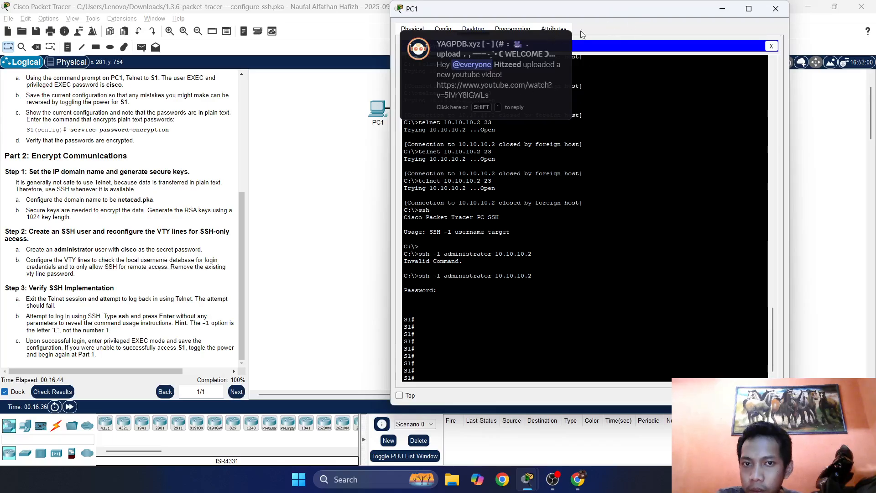
{"action": "left_click_drag", "start_coordinate": [597, 9], "coordinate": [627, 27]}
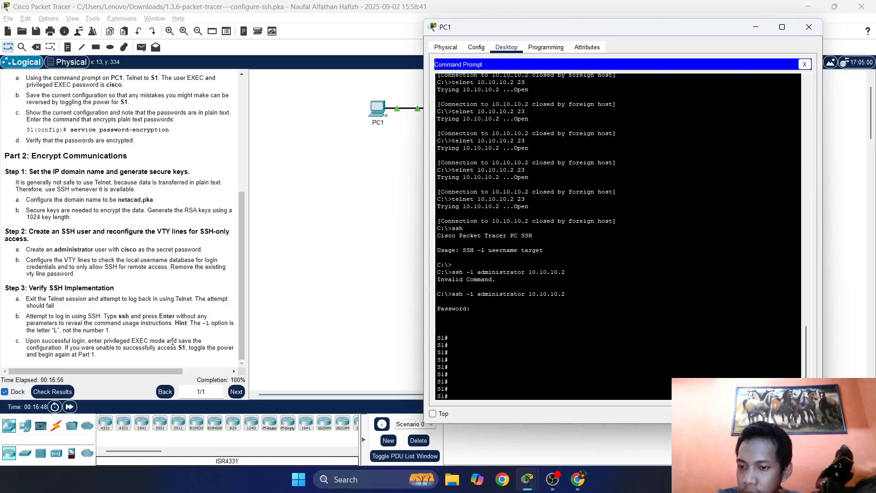
{"action": "left_click", "coordinate": [516, 367]}
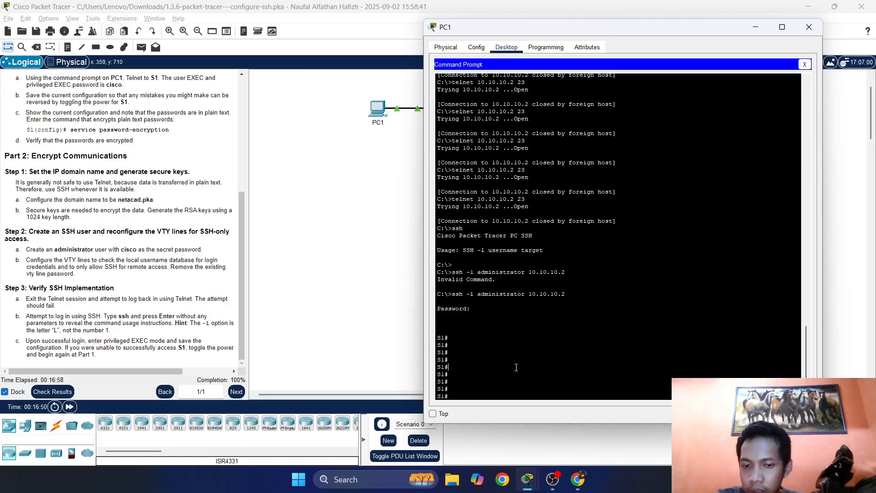
Run copy running-config startup-config on S1, accepting the default startup-config filename.
{"action": "key", "text": "Return"}
{"action": "key", "text": "Return"}
{"action": "key", "text": "Return"}
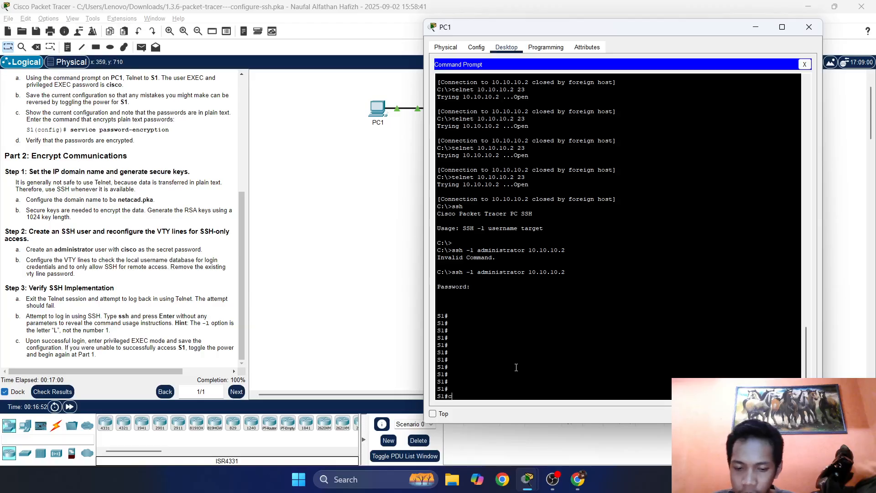
{"action": "type", "text": "copy ru"}
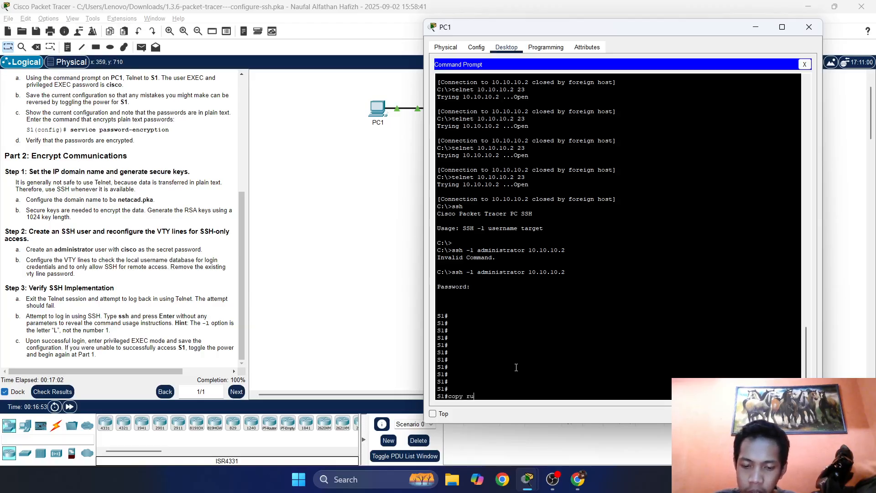
{"action": "type", "text": "u"}
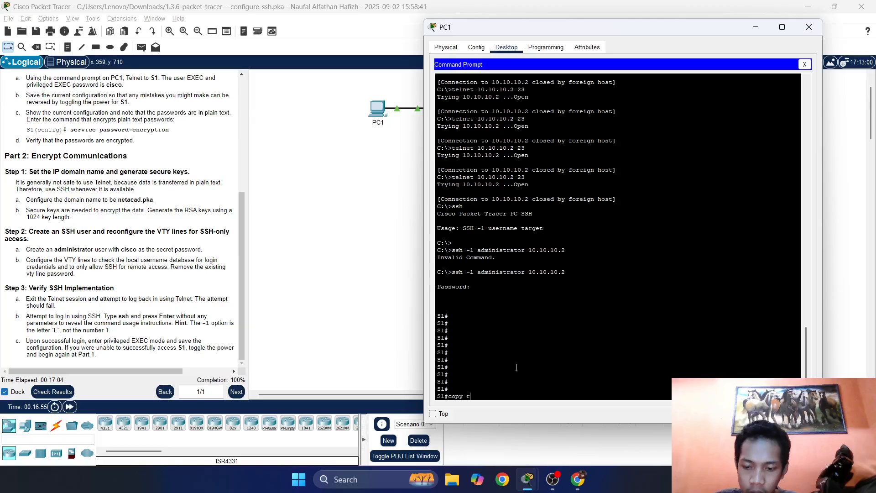
{"action": "type", "text": "unn"}
{"action": "key", "text": "Tab"}
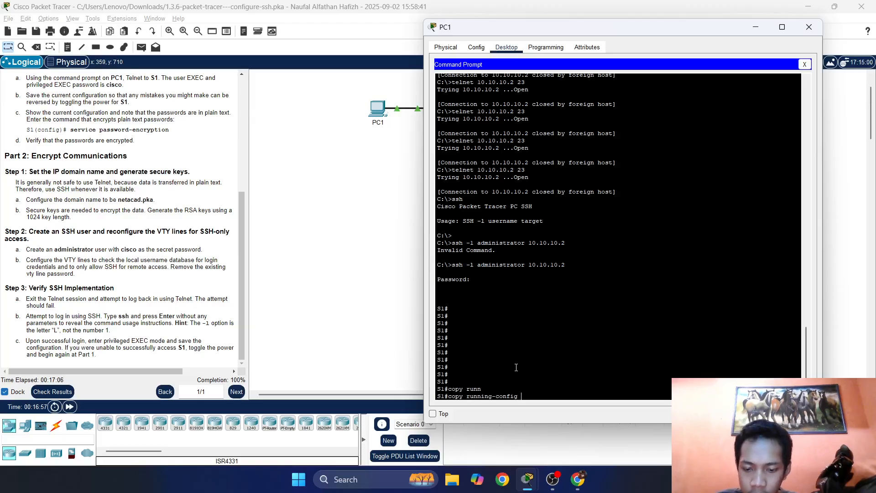
{"action": "type", "text": "star"}
{"action": "key", "text": "Tab"}
{"action": "key", "text": "Return"}
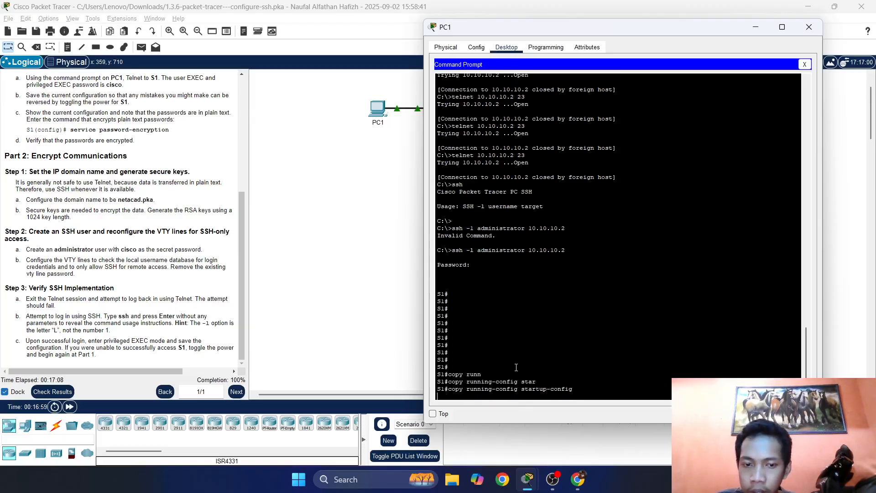
{"action": "key", "text": "Return"}
{"action": "key", "text": "Return"}
{"action": "key", "text": "Return"}
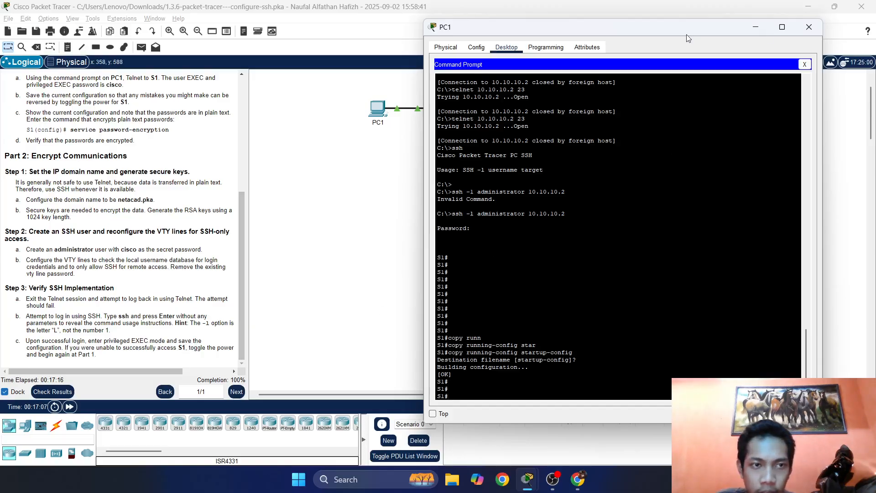
Reposition the PC1 window and review the Secure Passwords objective and the terminal history.
{"action": "left_click_drag", "start_coordinate": [687, 35], "coordinate": [659, 35]}
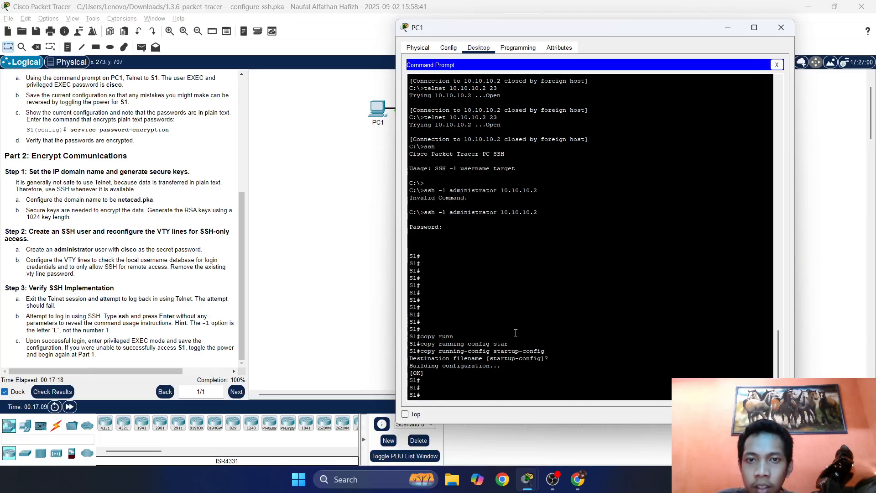
{"action": "scroll", "coordinate": [83, 249], "scroll_direction": "up", "scroll_amount": 5}
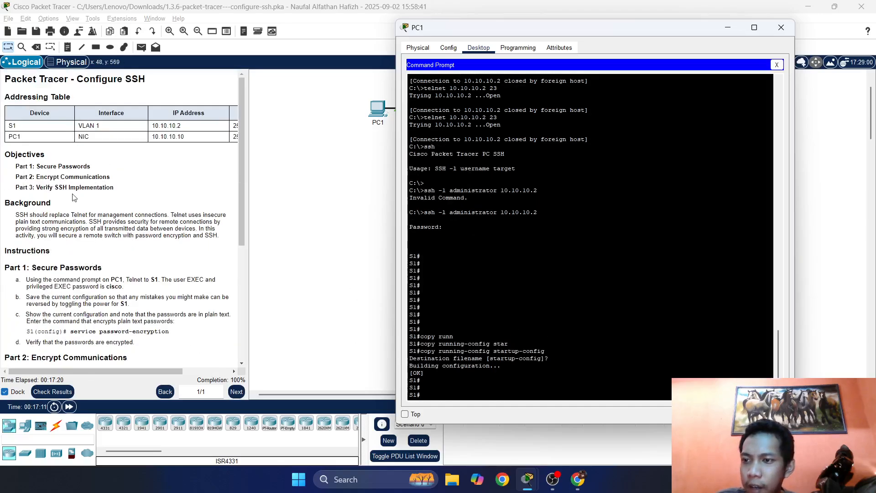
{"action": "left_click_drag", "start_coordinate": [91, 166], "coordinate": [47, 166]}
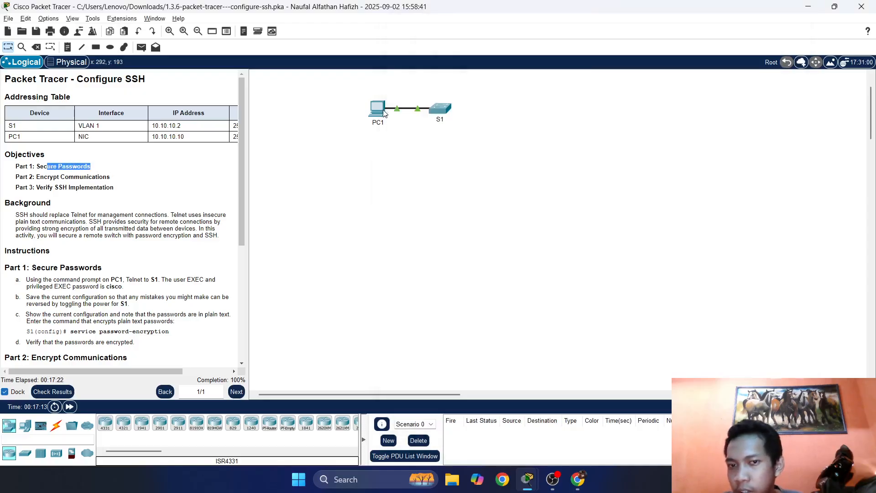
{"action": "left_click", "coordinate": [382, 109]}
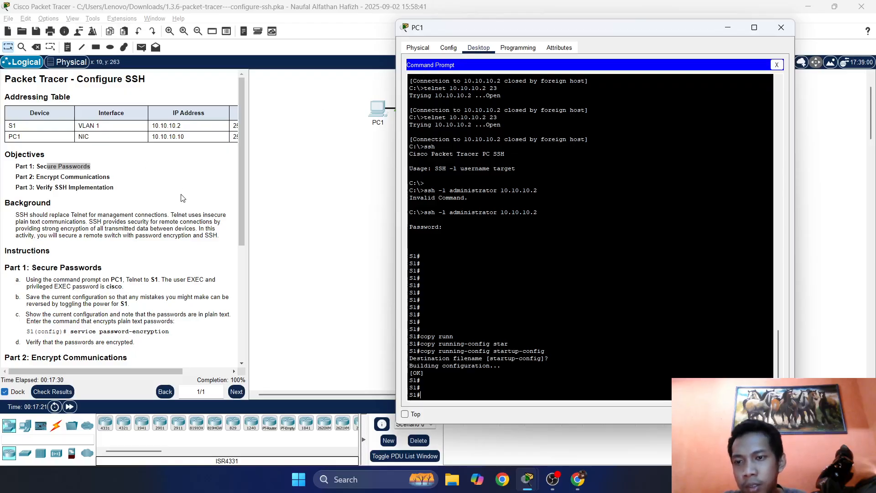
{"action": "scroll", "coordinate": [128, 191], "scroll_direction": "down", "scroll_amount": 3}
{"action": "scroll", "coordinate": [128, 192], "scroll_direction": "up", "scroll_amount": 2}
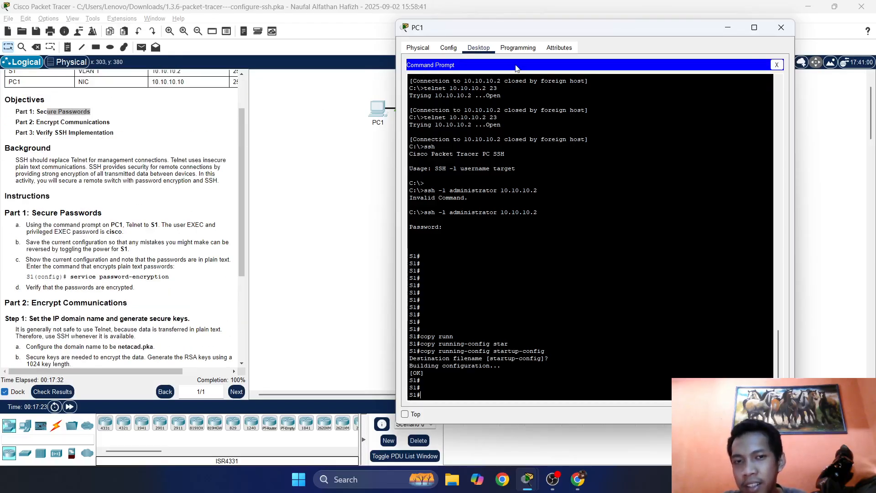
{"action": "left_click_drag", "start_coordinate": [516, 27], "coordinate": [476, 28]}
{"action": "left_click_drag", "start_coordinate": [415, 293], "coordinate": [461, 273]}
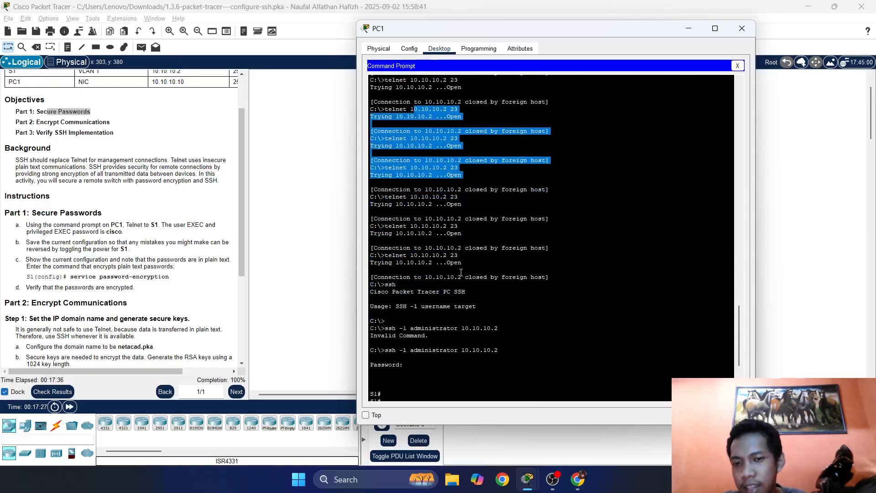
{"action": "left_click", "coordinate": [461, 273]}
Review the Verify SSH instructions, then close the PC1 window.
{"action": "scroll", "coordinate": [470, 281], "scroll_direction": "down", "scroll_amount": 5}
{"action": "scroll", "coordinate": [183, 260], "scroll_direction": "down", "scroll_amount": 4}
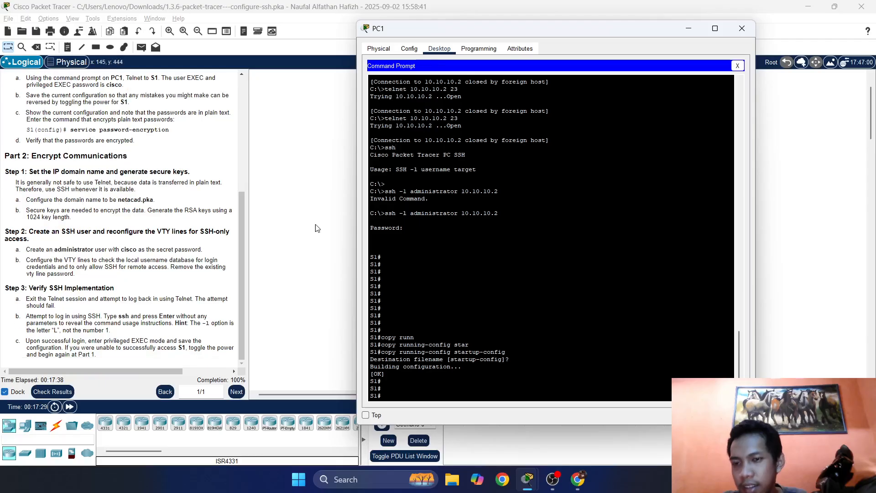
{"action": "scroll", "coordinate": [183, 260], "scroll_direction": "up", "scroll_amount": 8}
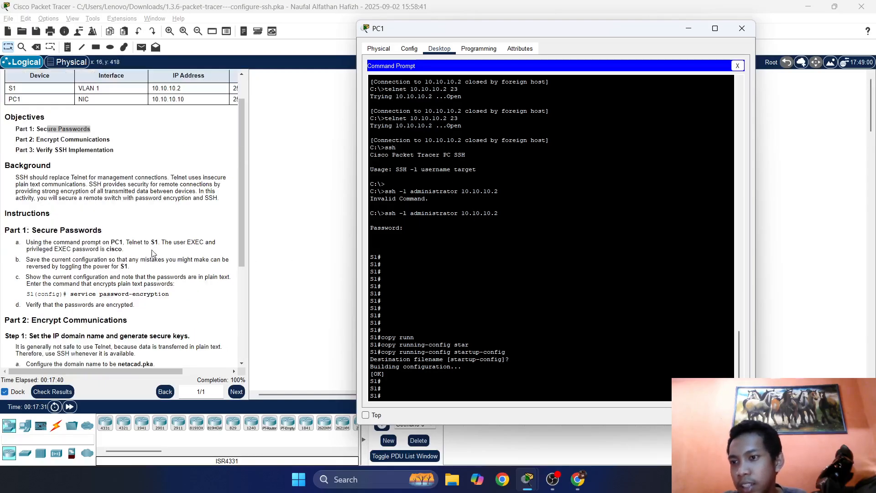
{"action": "left_click", "coordinate": [39, 150]}
{"action": "scroll", "coordinate": [93, 199], "scroll_direction": "down", "scroll_amount": 3}
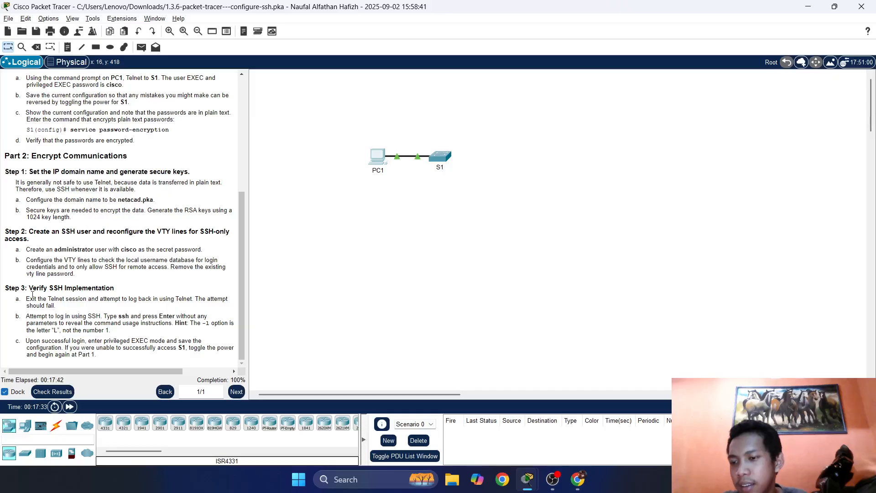
{"action": "left_click", "coordinate": [376, 157]}
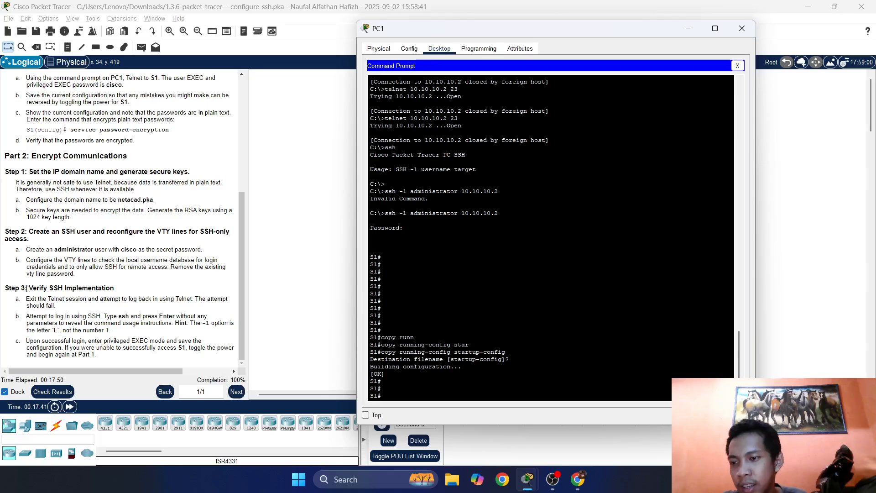
{"action": "left_click_drag", "start_coordinate": [29, 288], "coordinate": [62, 288]}
{"action": "left_click", "coordinate": [379, 162]}
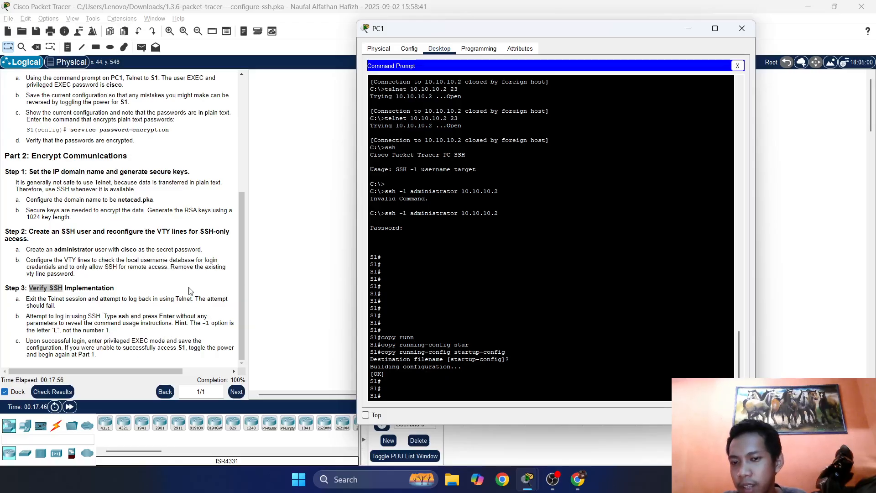
{"action": "scroll", "coordinate": [409, 273], "scroll_direction": "up", "scroll_amount": 5}
{"action": "scroll", "coordinate": [409, 272], "scroll_direction": "up", "scroll_amount": 15}
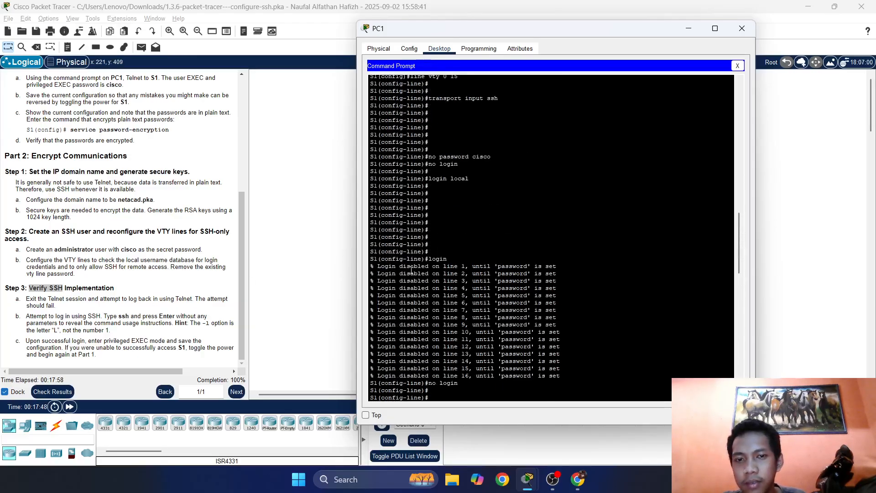
{"action": "scroll", "coordinate": [419, 269], "scroll_direction": "down", "scroll_amount": 20}
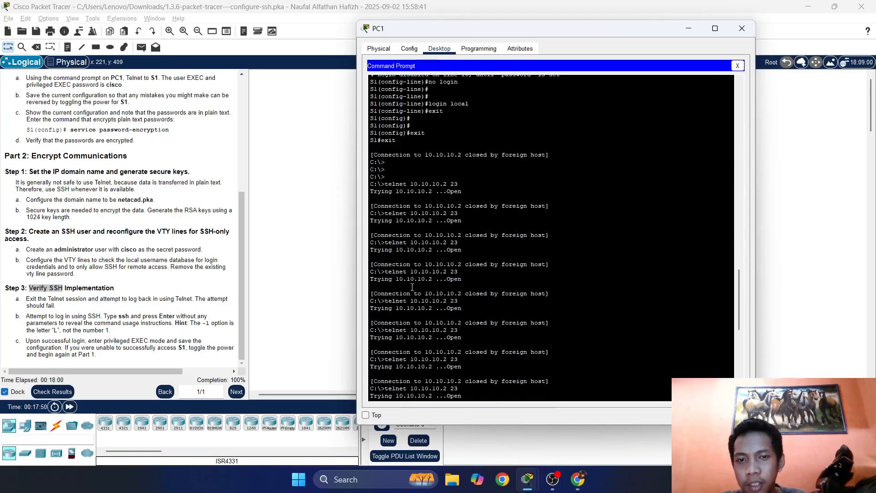
{"action": "left_click", "coordinate": [742, 28]}
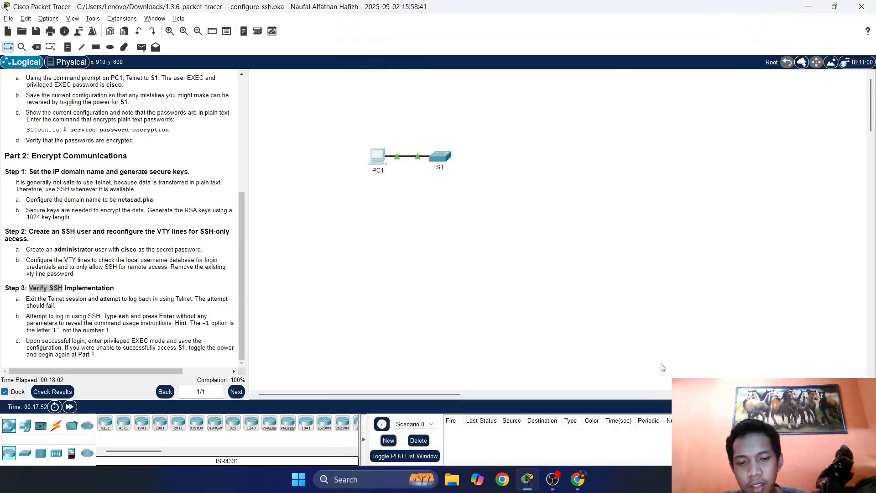